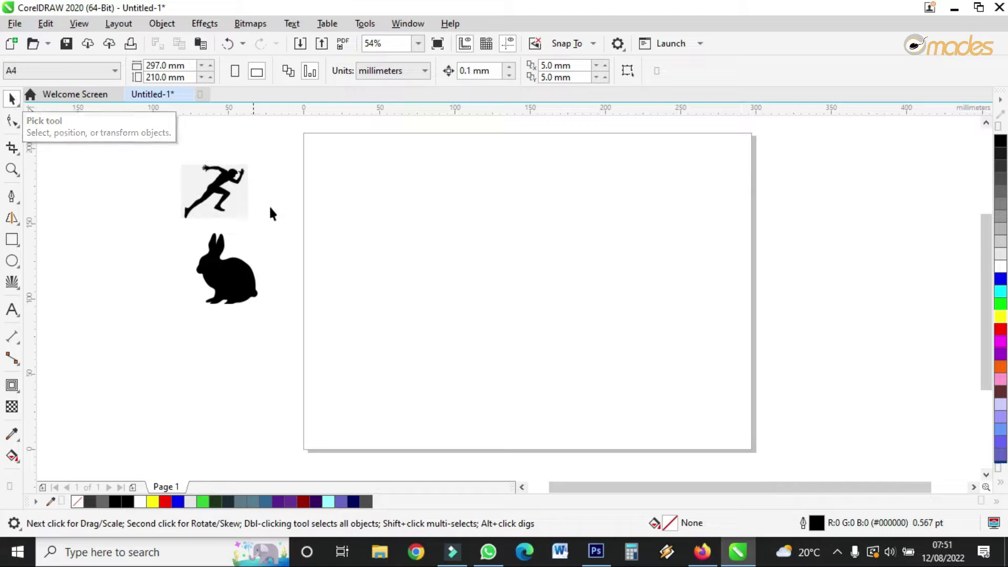
Draw a radial shape about 141 mm in diameter with the Impact tool over the page's upper left area.
click(17, 293)
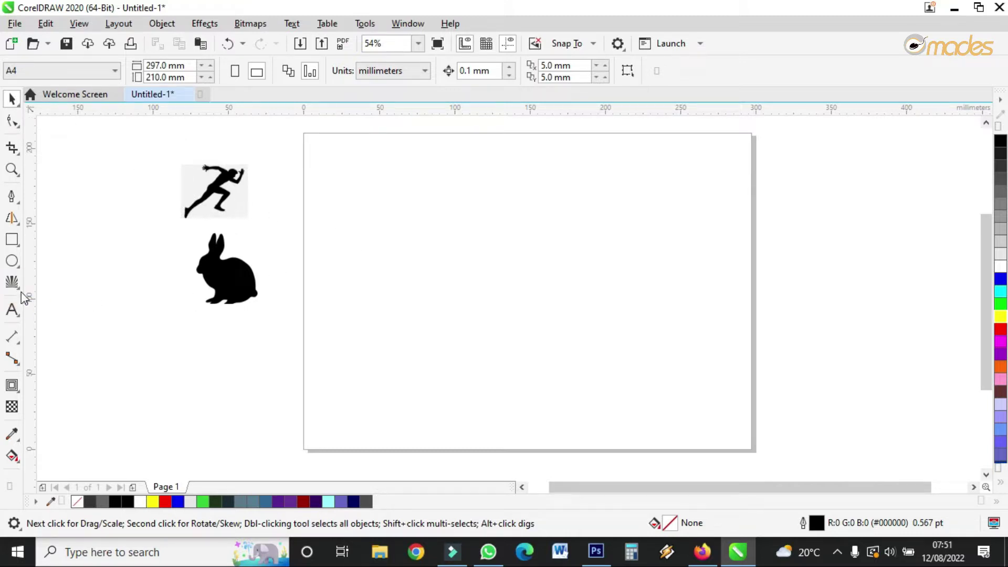
click(19, 290)
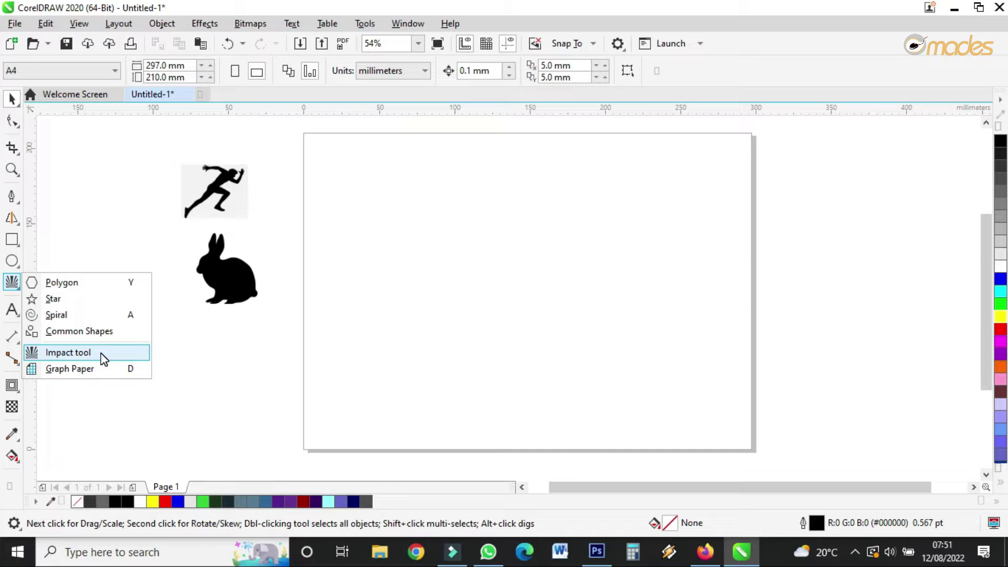
click(103, 357)
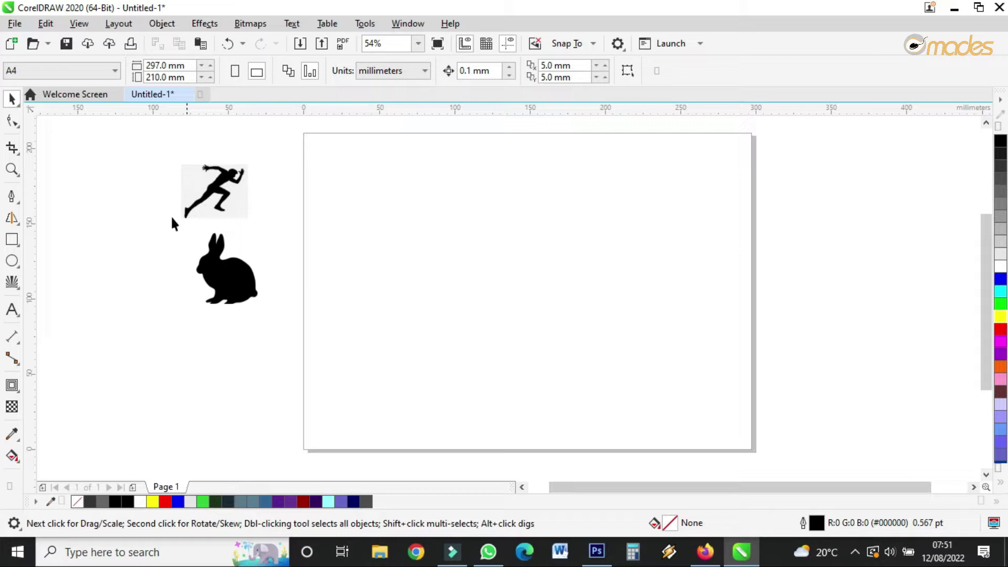
click(19, 289)
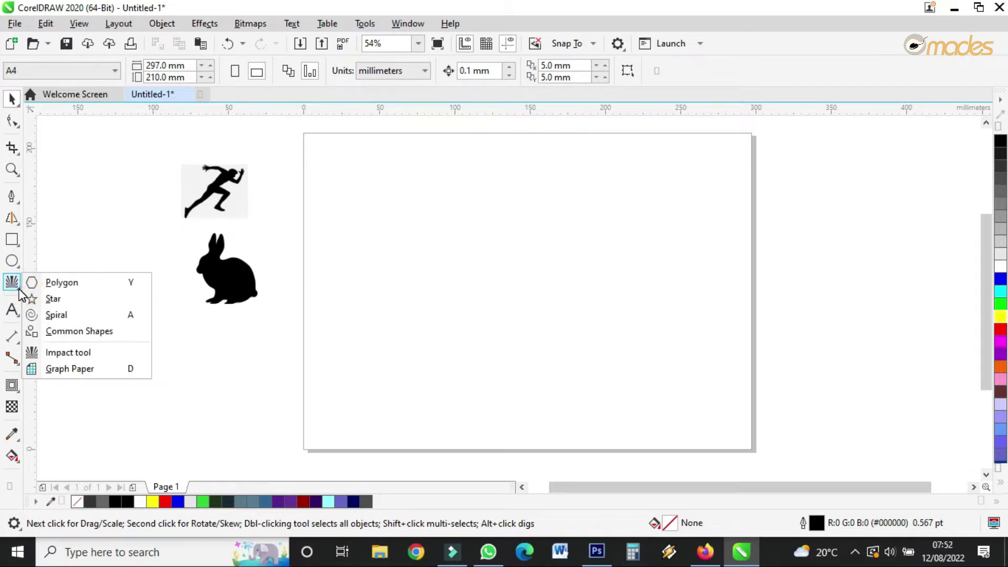
click(66, 355)
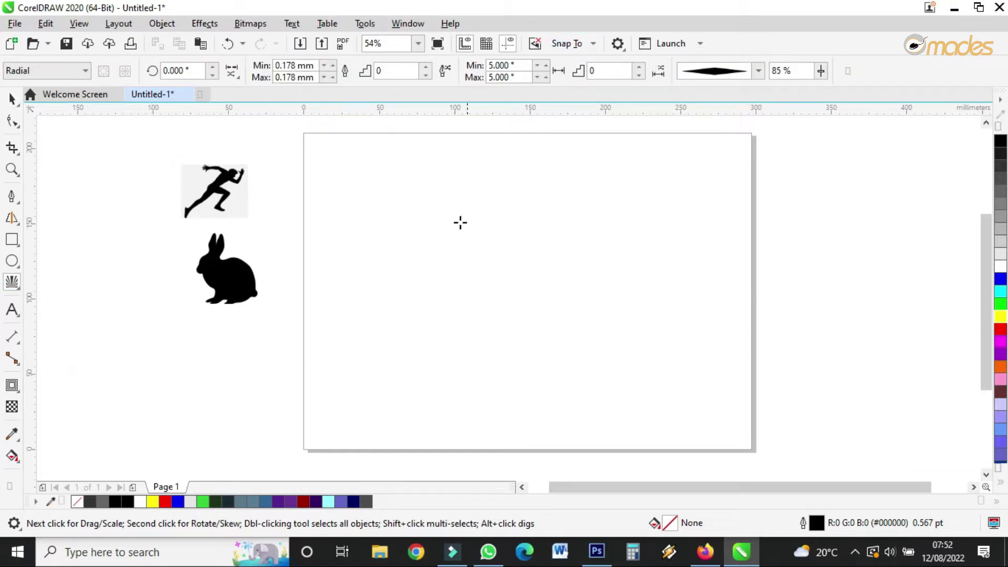
drag(425, 217, 493, 297)
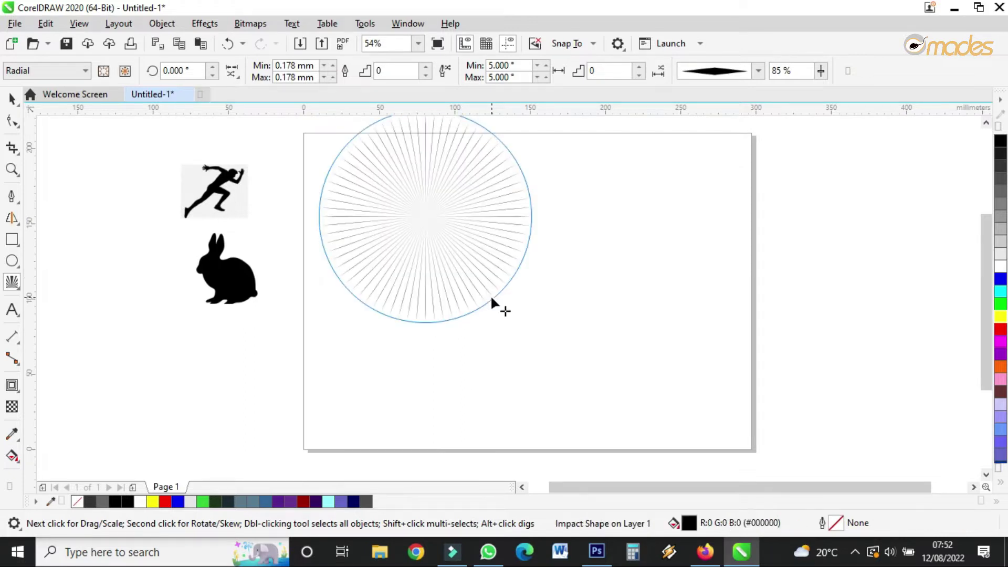
click(13, 99)
Try the straight, elliptical and one-sided tapered line styles on the impact shape's rays.
scroll(440, 192, up, 10)
scroll(483, 288, down, 9)
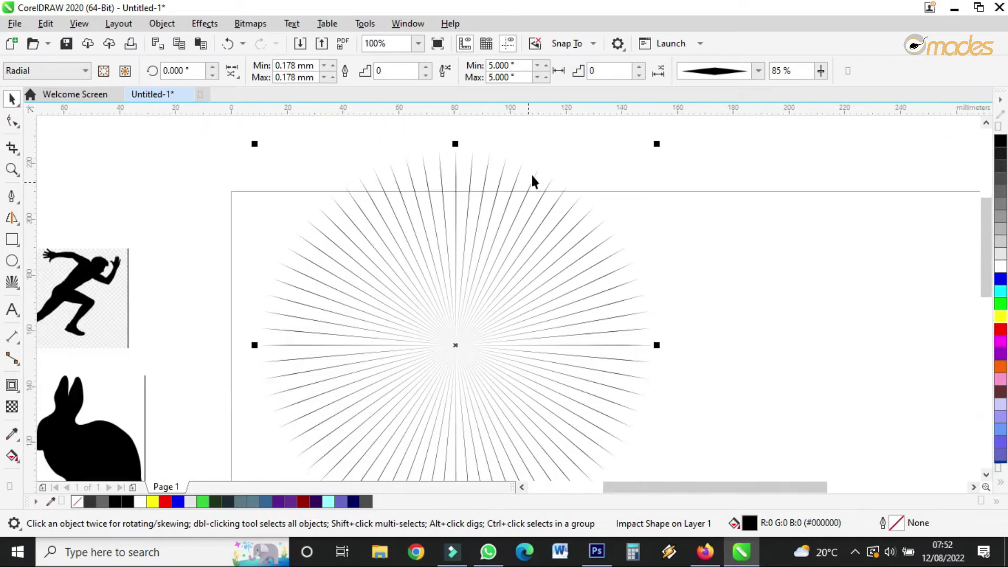
scroll(532, 176, up, 5)
scroll(588, 119, up, 9)
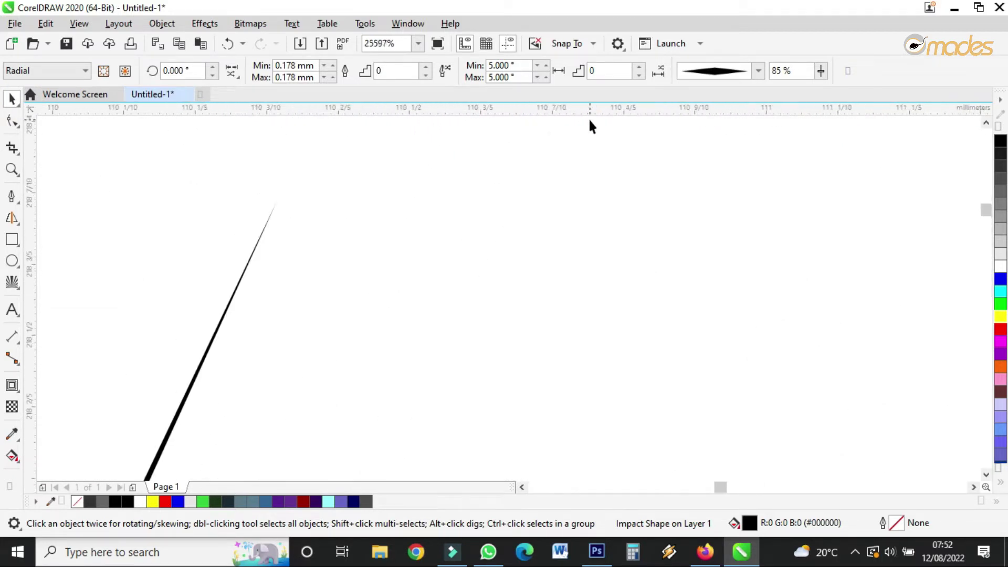
scroll(579, 162, down, 2)
scroll(536, 178, up, 2)
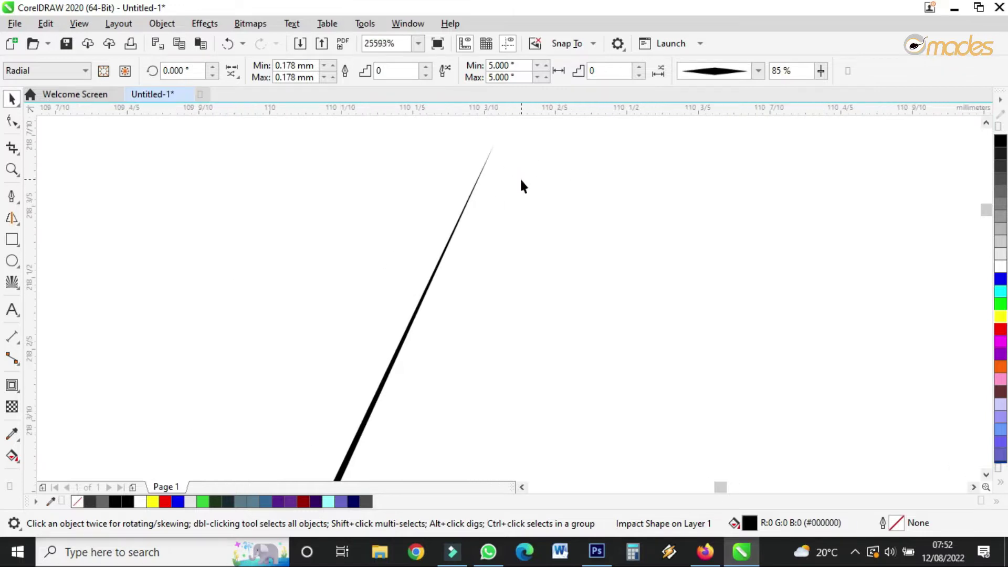
click(763, 72)
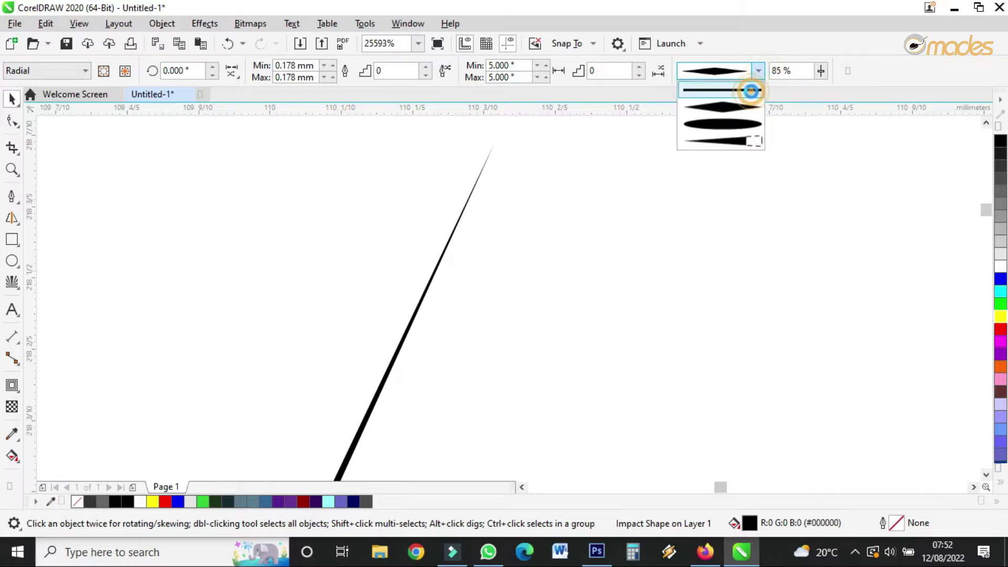
click(759, 90)
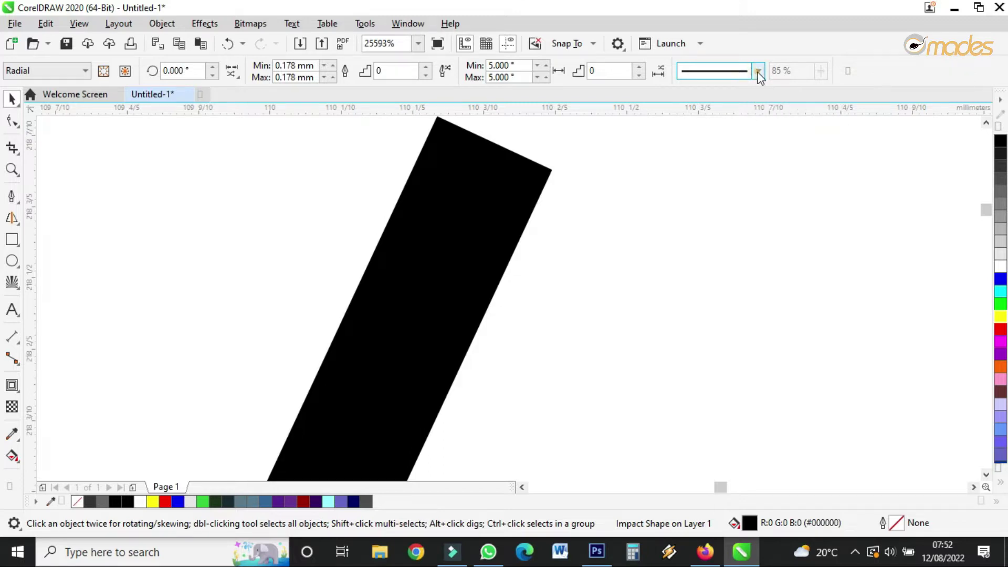
click(758, 73)
click(750, 126)
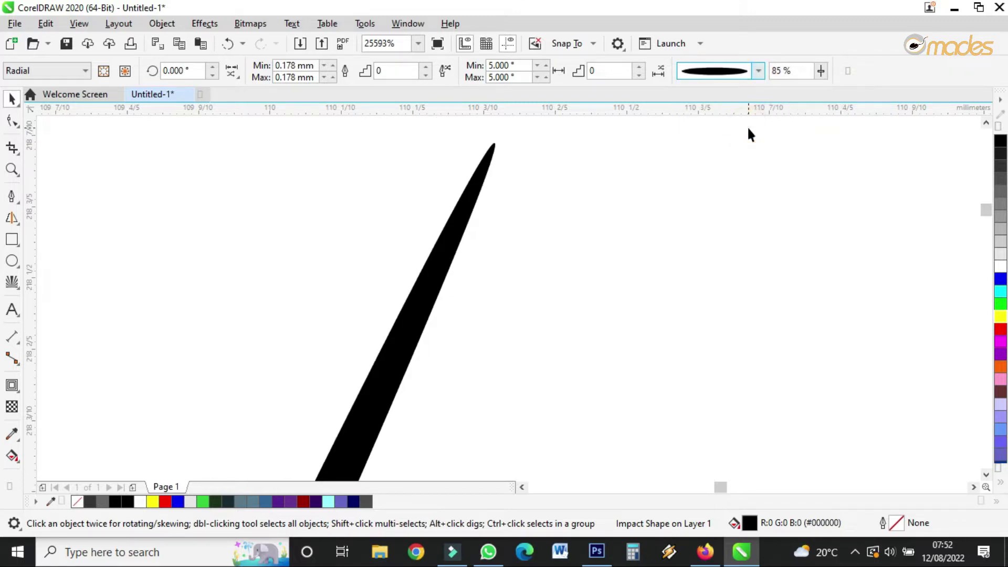
click(759, 71)
click(748, 140)
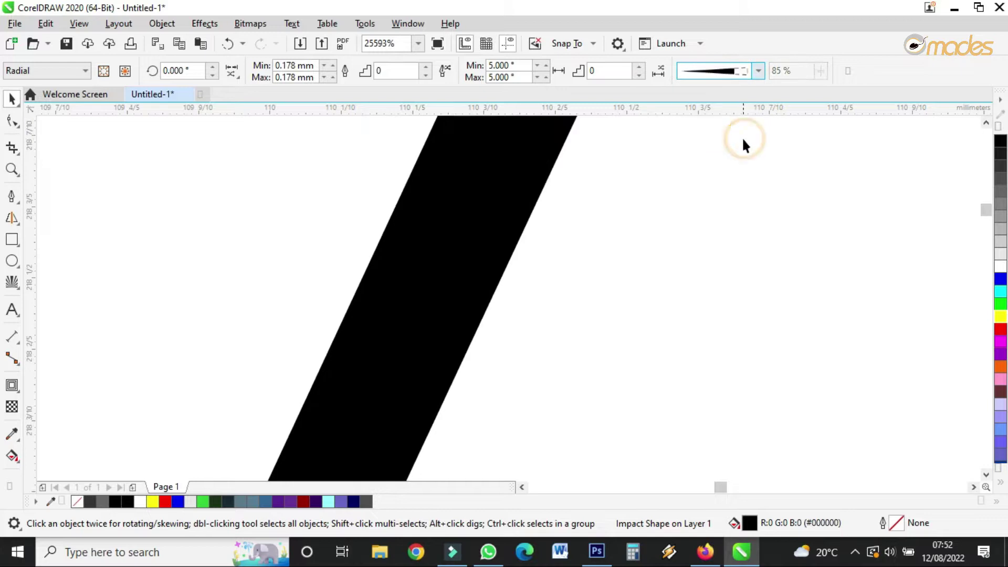
scroll(573, 275, down, 4)
scroll(572, 276, down, 5)
scroll(546, 352, up, 4)
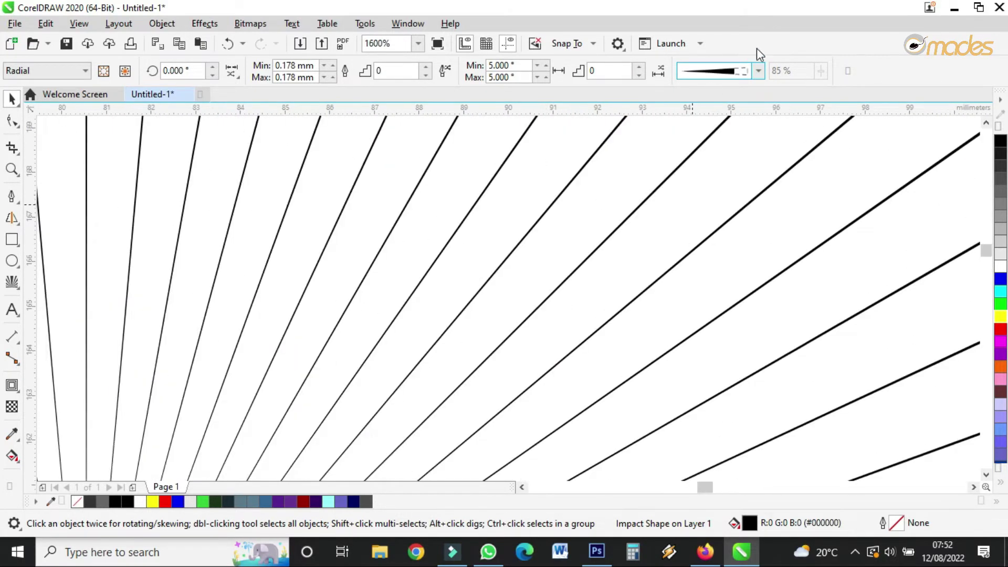
Set the impact shape's rays to the straight, uniform-width line style.
click(759, 73)
click(754, 97)
scroll(557, 261, down, 1)
scroll(557, 257, down, 4)
scroll(558, 191, up, 1)
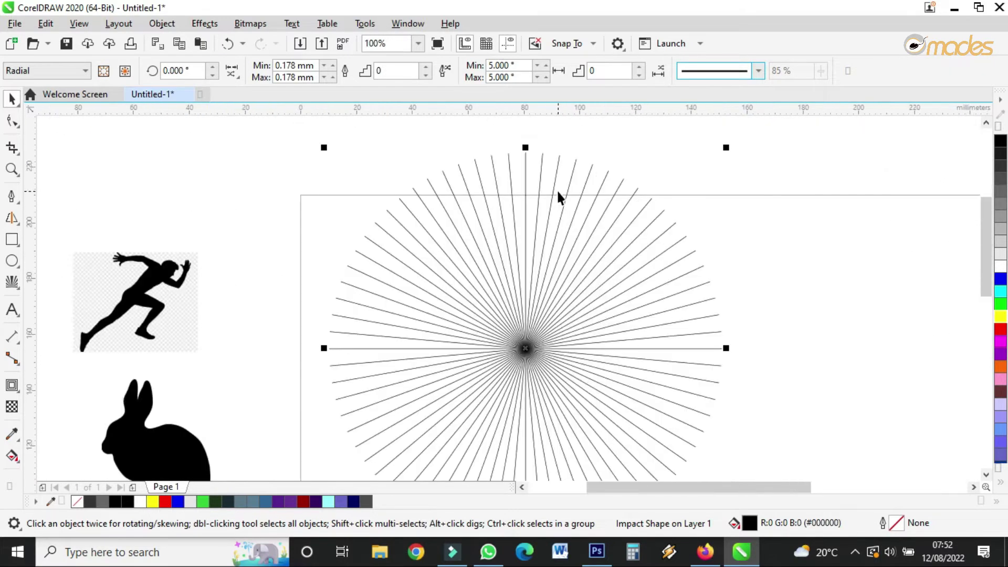
Move the radial impact shape to the centre of the page.
scroll(557, 189, down, 1)
drag(502, 262, 505, 323)
scroll(504, 322, up, 3)
scroll(506, 295, up, 1)
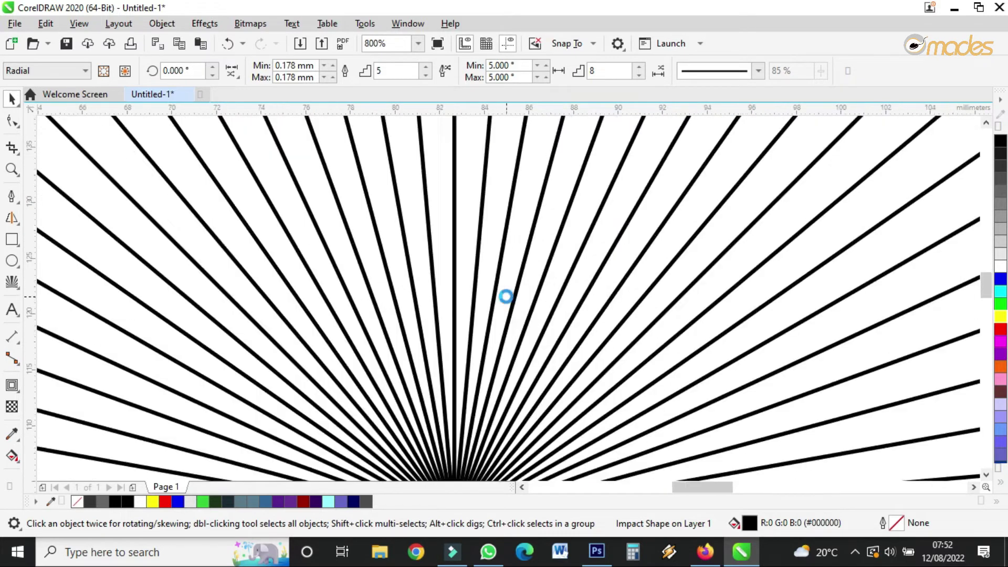
scroll(506, 295, down, 3)
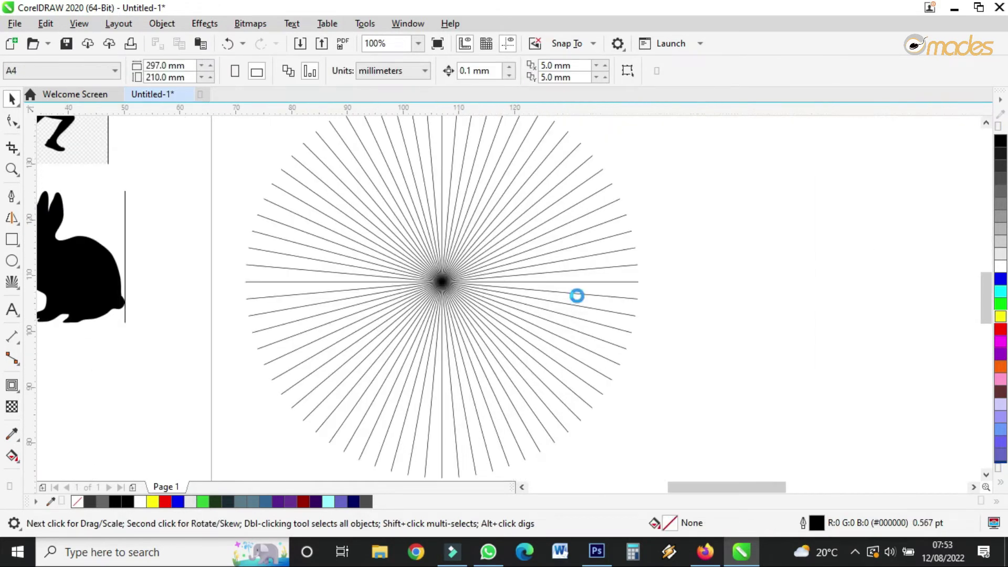
scroll(576, 295, up, 1)
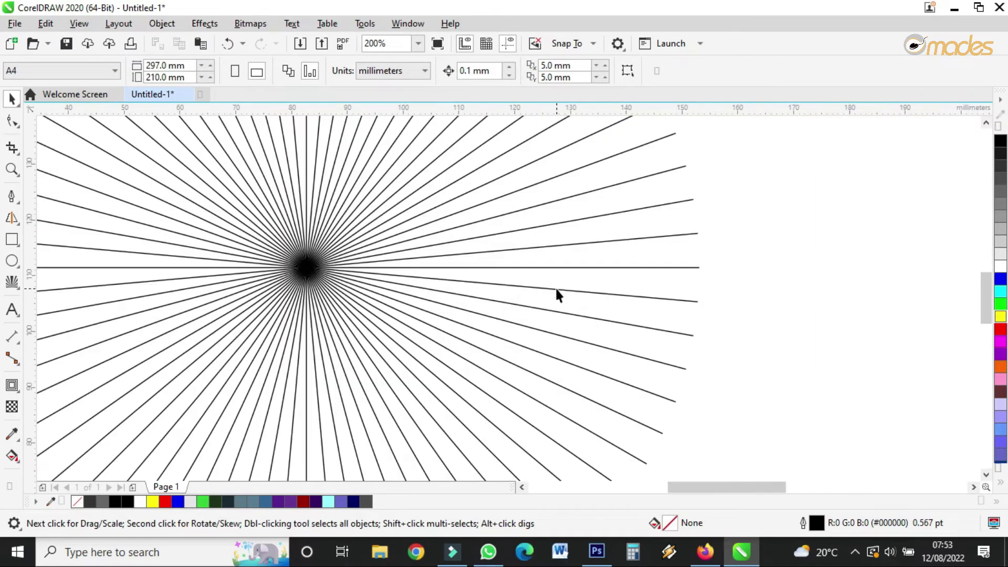
click(556, 286)
scroll(557, 288, down, 2)
drag(491, 281, 582, 293)
click(701, 267)
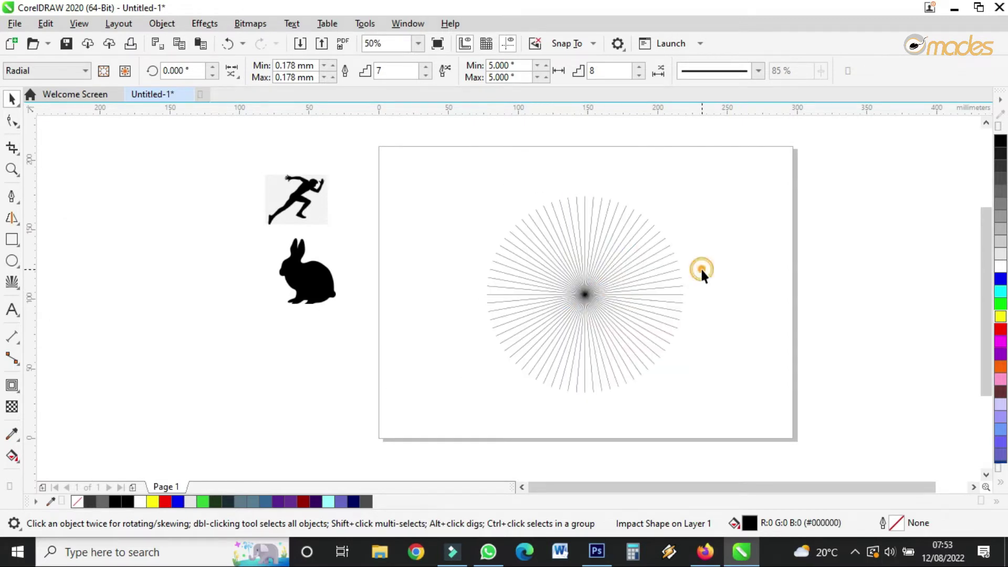
Select the centred impact shape and convert it to curves.
scroll(675, 255, up, 2)
click(319, 410)
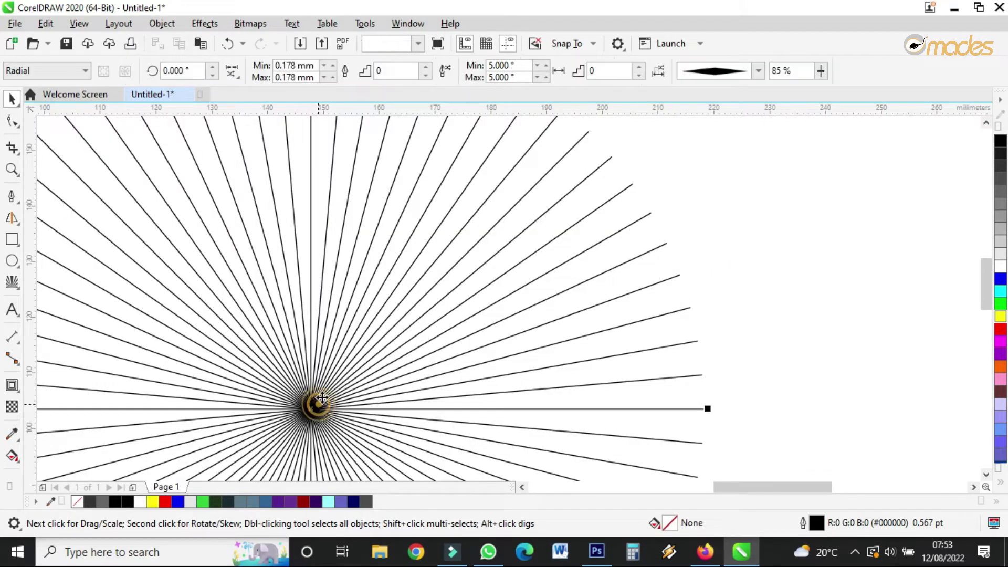
scroll(488, 332, down, 2)
scroll(491, 330, up, 1)
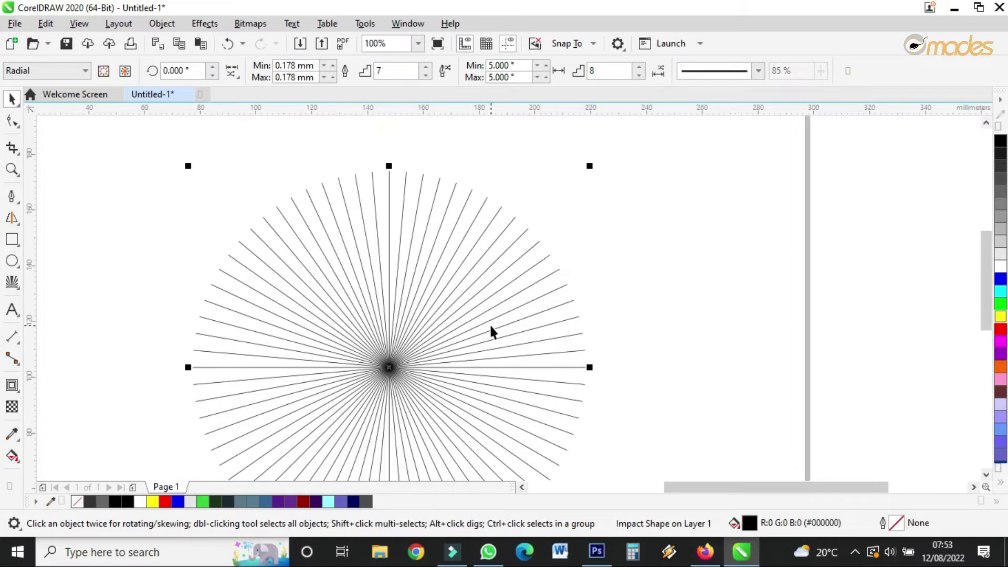
right_click(397, 351)
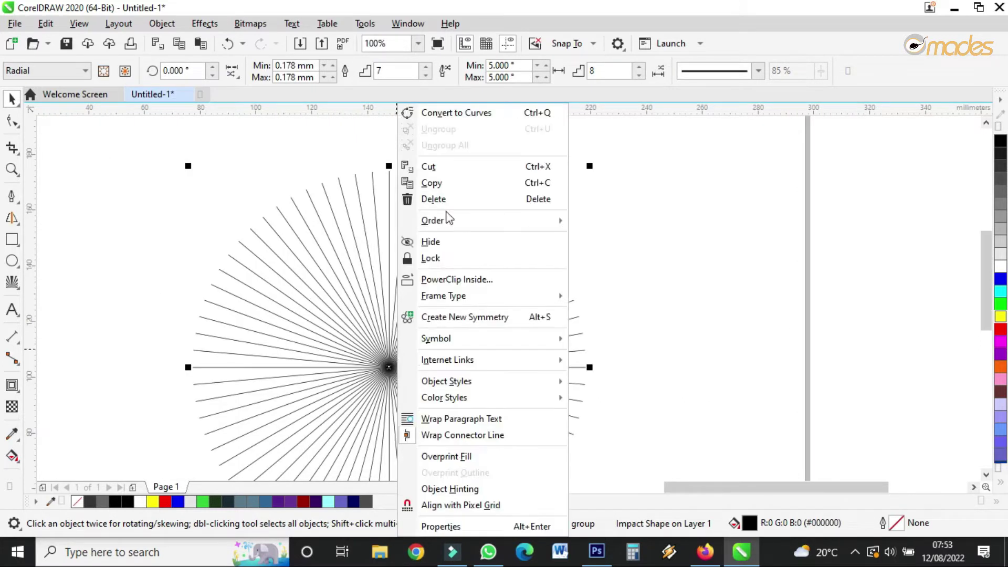
click(469, 114)
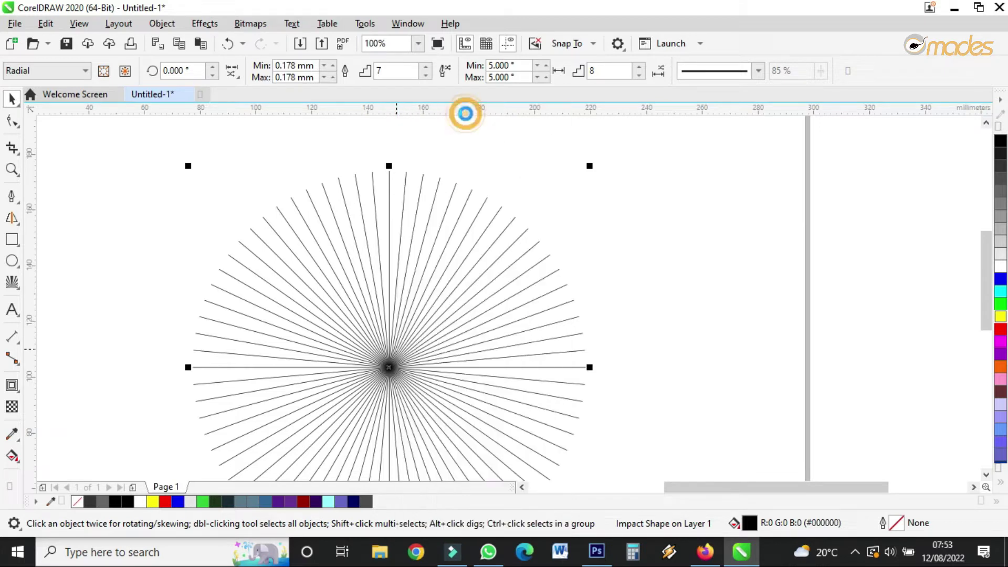
Set the outline width of the converted ray group to 1.0 pt.
scroll(407, 189, up, 4)
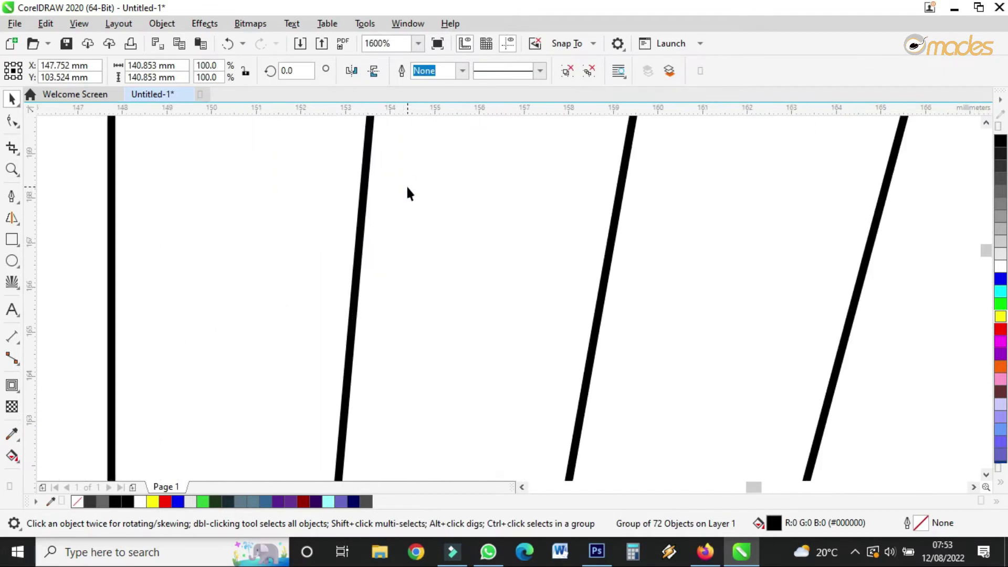
scroll(407, 189, down, 3)
scroll(399, 176, up, 1)
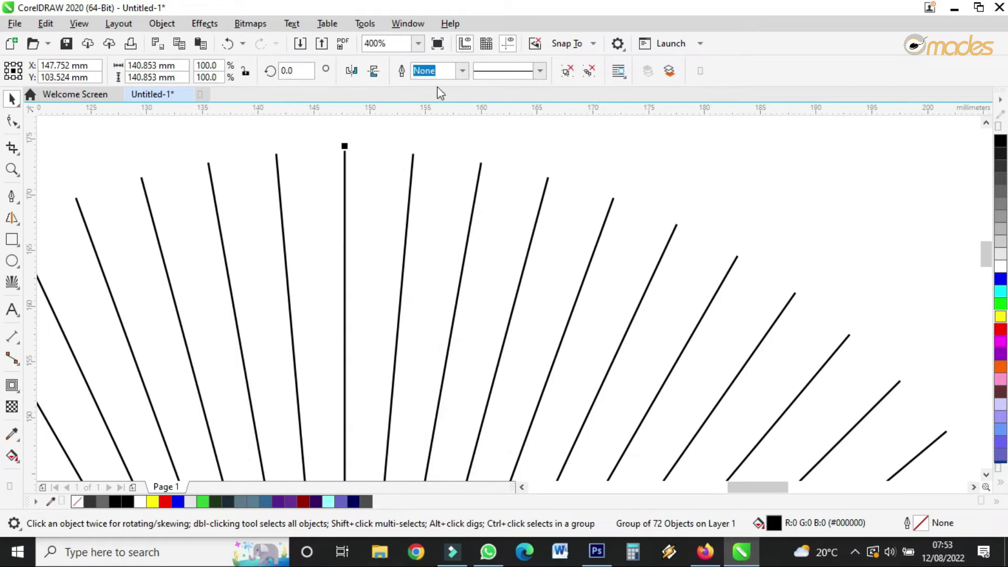
click(462, 72)
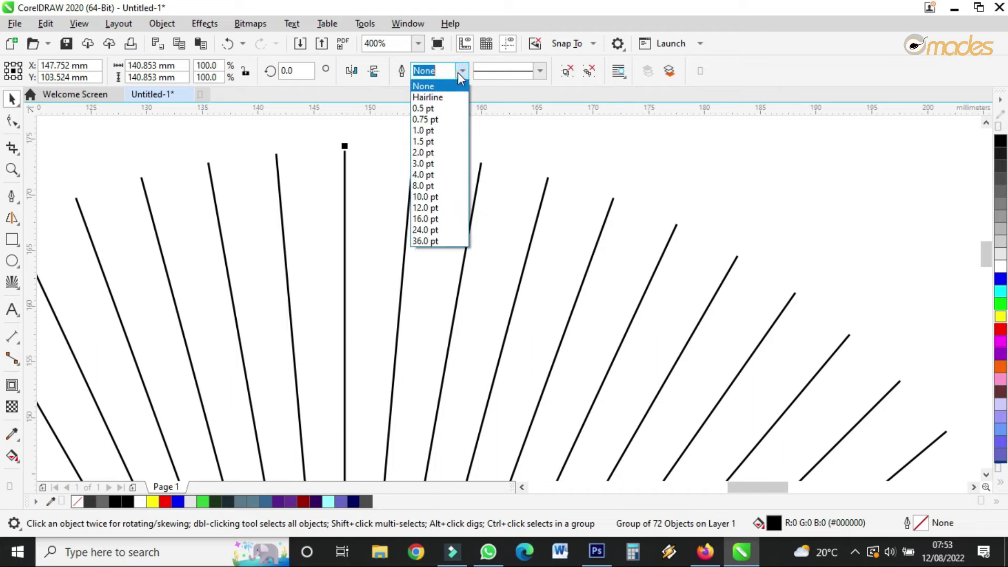
click(443, 129)
scroll(475, 250, down, 4)
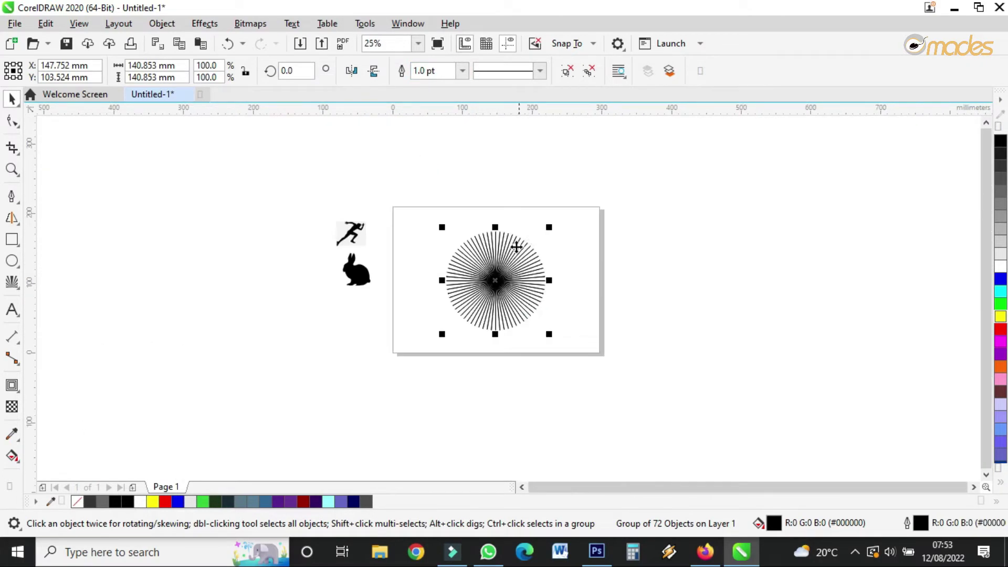
scroll(516, 243, up, 2)
scroll(516, 243, down, 2)
scroll(515, 239, up, 1)
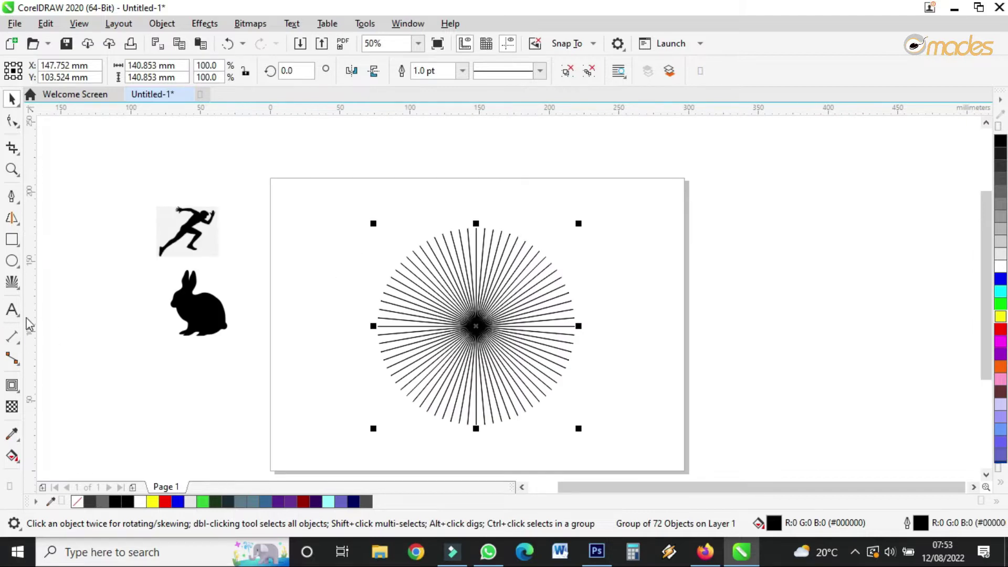
Create a page-sized 297 × 210 mm rectangle behind the rays and fill it with black.
double_click(10, 242)
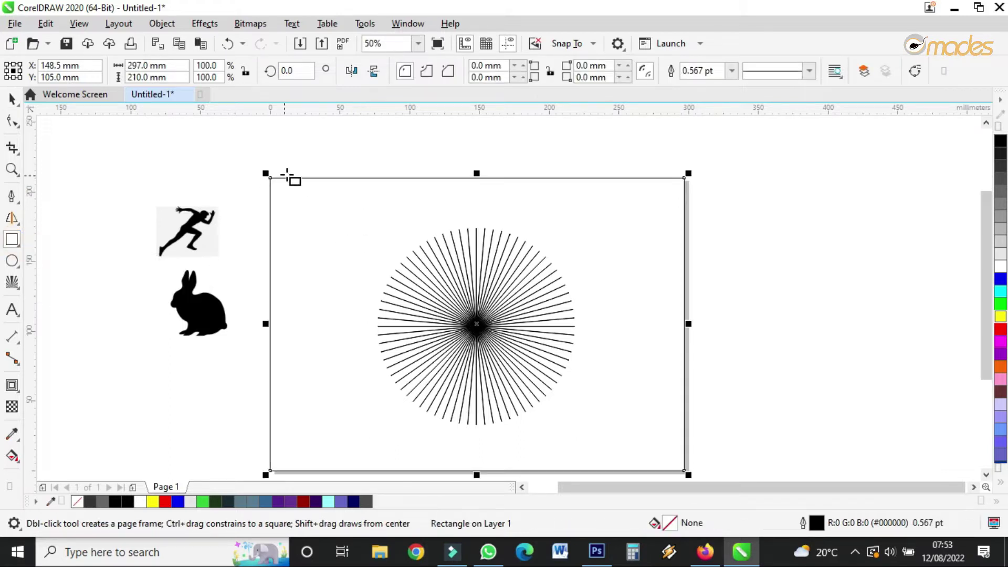
click(13, 101)
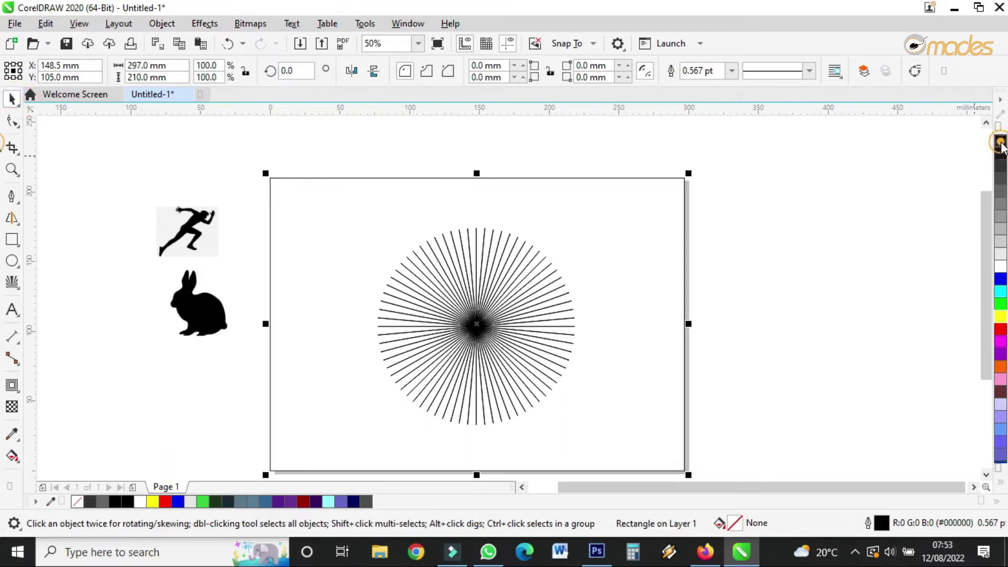
click(1000, 140)
Apply a linear fountain fill to the page rectangle, running horizontally from black on its left to dark blue on its right.
click(12, 456)
drag(317, 267, 625, 301)
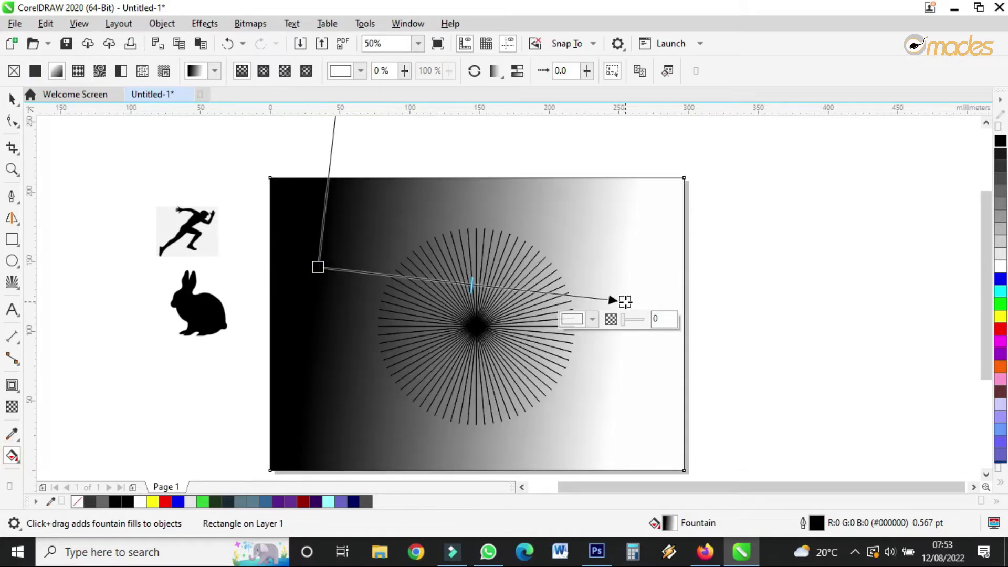
click(1000, 482)
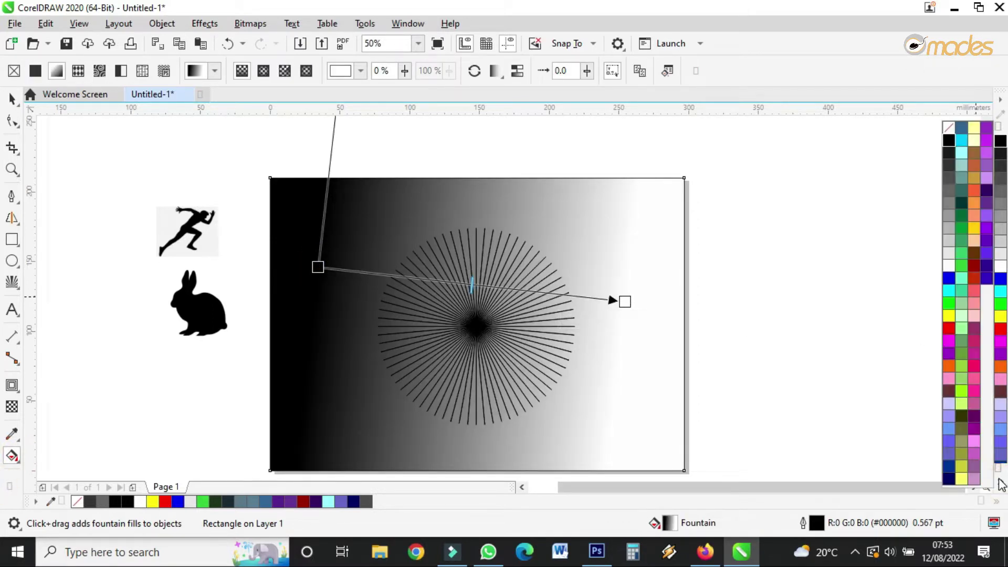
drag(949, 477, 626, 302)
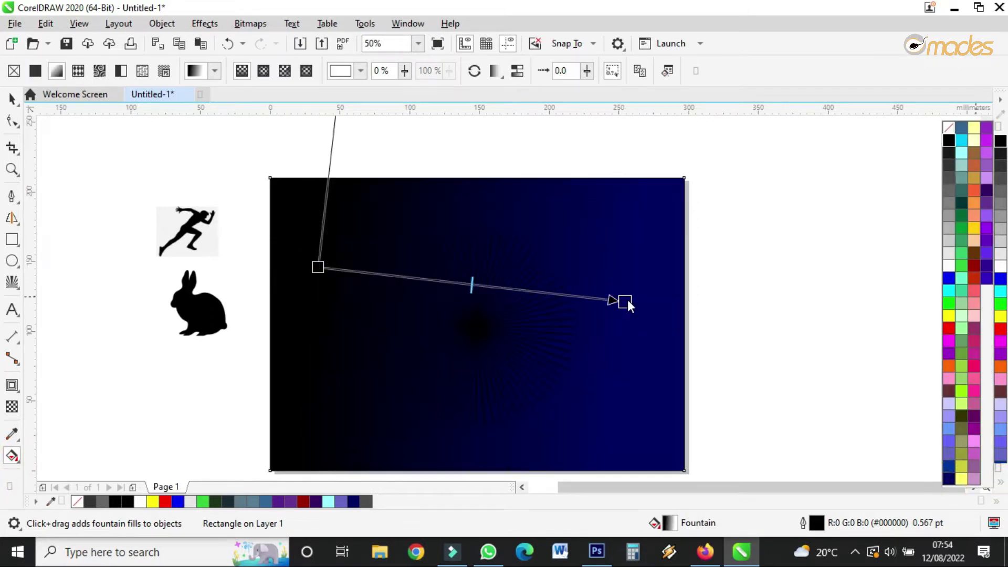
drag(317, 269, 305, 302)
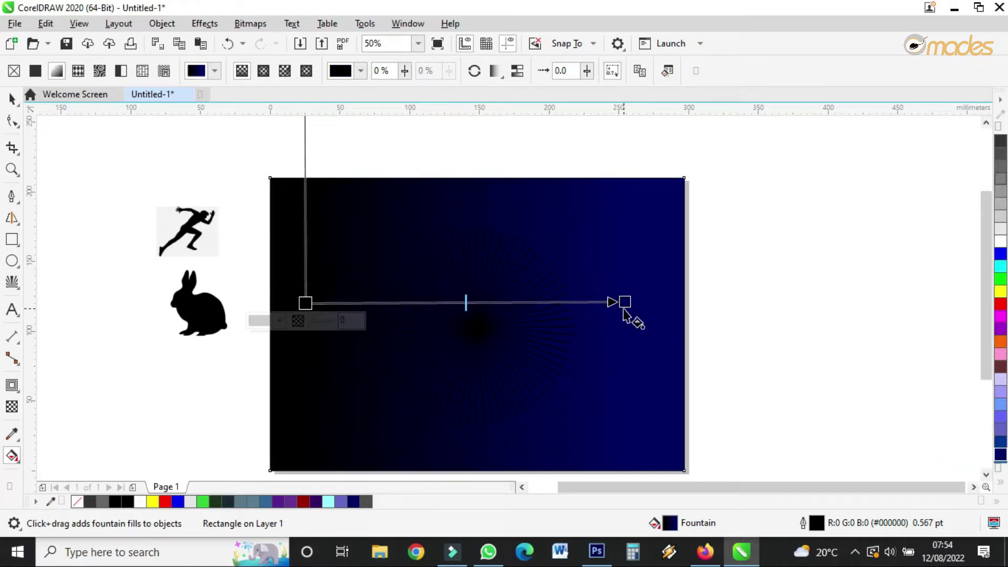
click(12, 99)
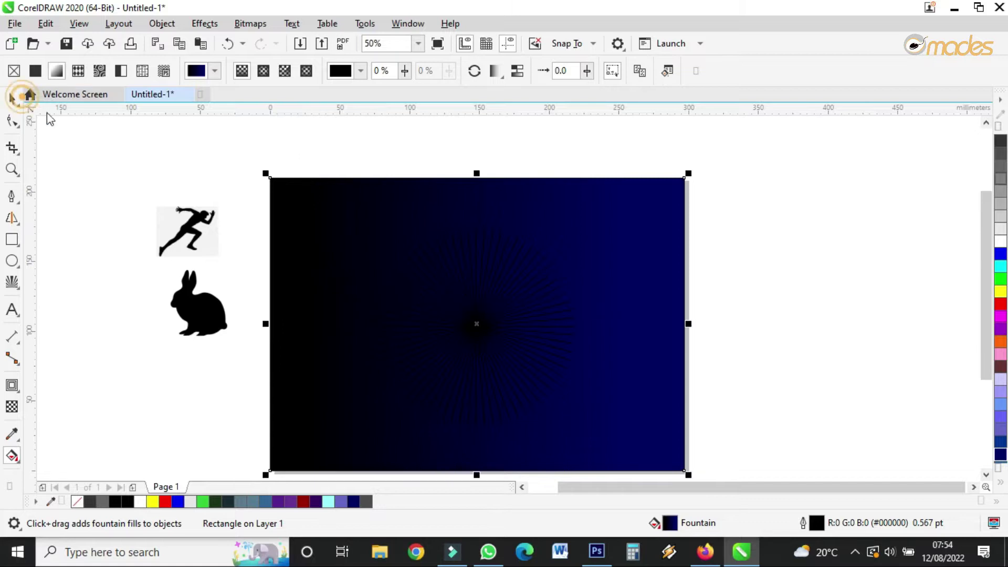
Recolour the outlines of the ray group on the page, trying magenta before settling on yellow.
scroll(517, 274, up, 4)
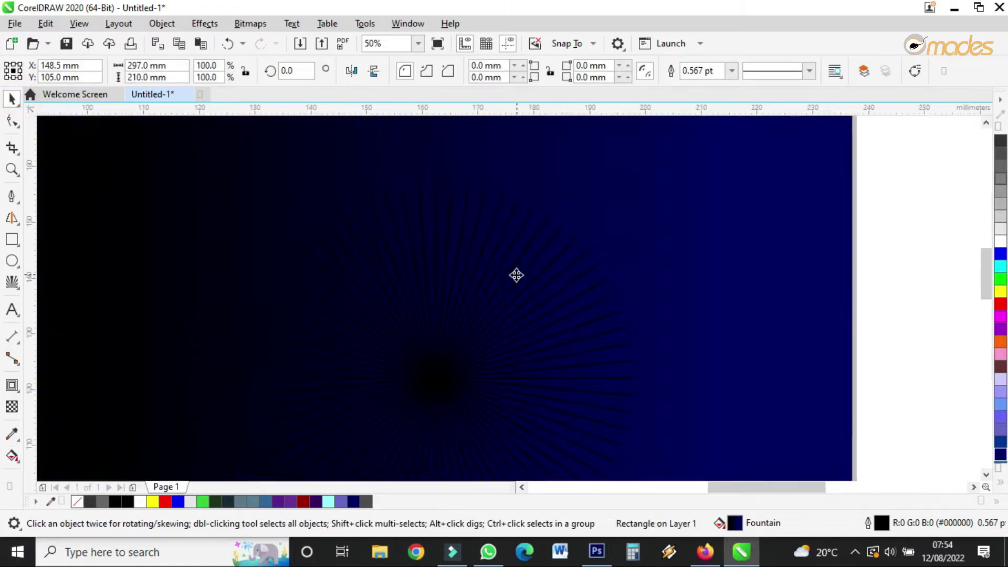
click(542, 256)
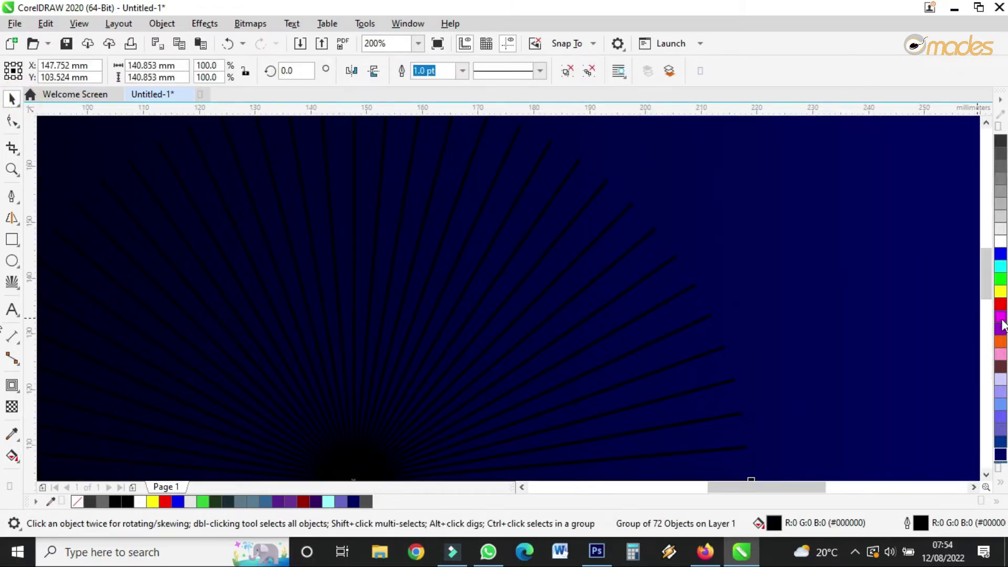
right_click(1000, 317)
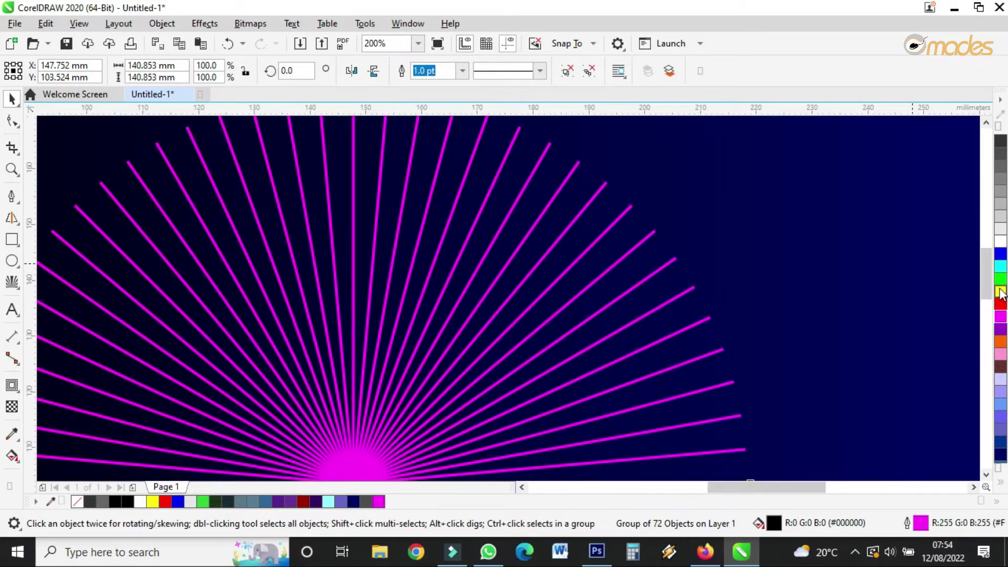
right_click(1000, 292)
scroll(478, 257, down, 4)
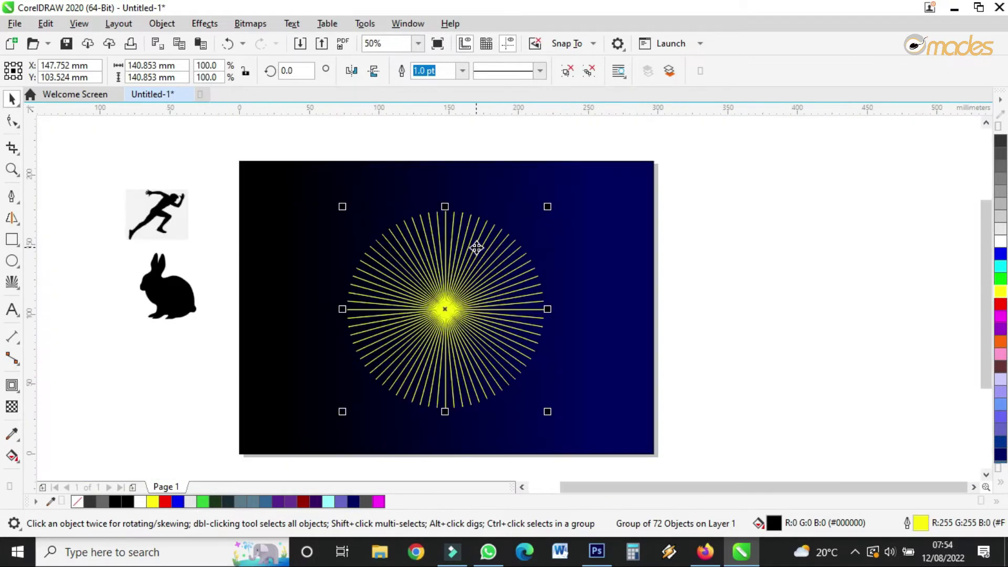
Scale the yellow ray group down to about 115.8 mm wide and move it to the upper-left part of the page.
drag(527, 356, 450, 313)
drag(471, 372, 434, 334)
Place a duplicate of the rays beyond the page's right edge and centre the original near X 71, Y 139 mm.
drag(353, 251, 745, 384)
scroll(327, 247, up, 2)
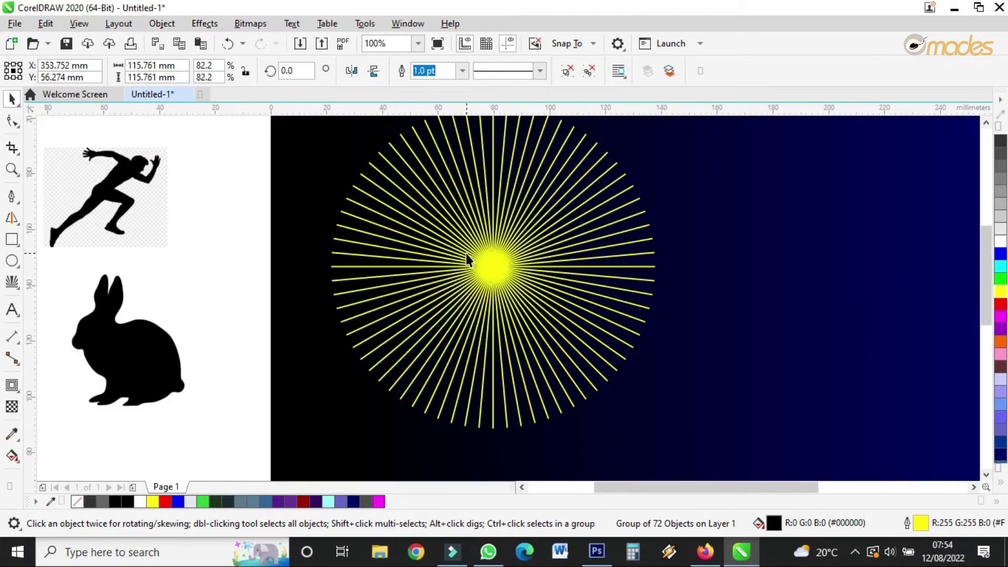
drag(504, 270, 481, 288)
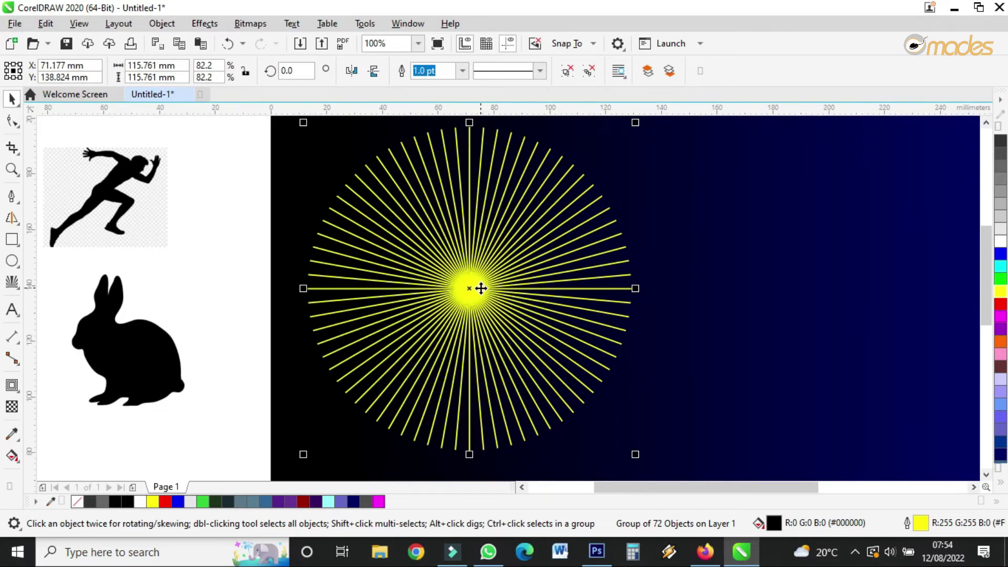
Move the rabbit bitmap slightly closer to the page and vectorize it with Quick Trace.
click(131, 195)
click(106, 337)
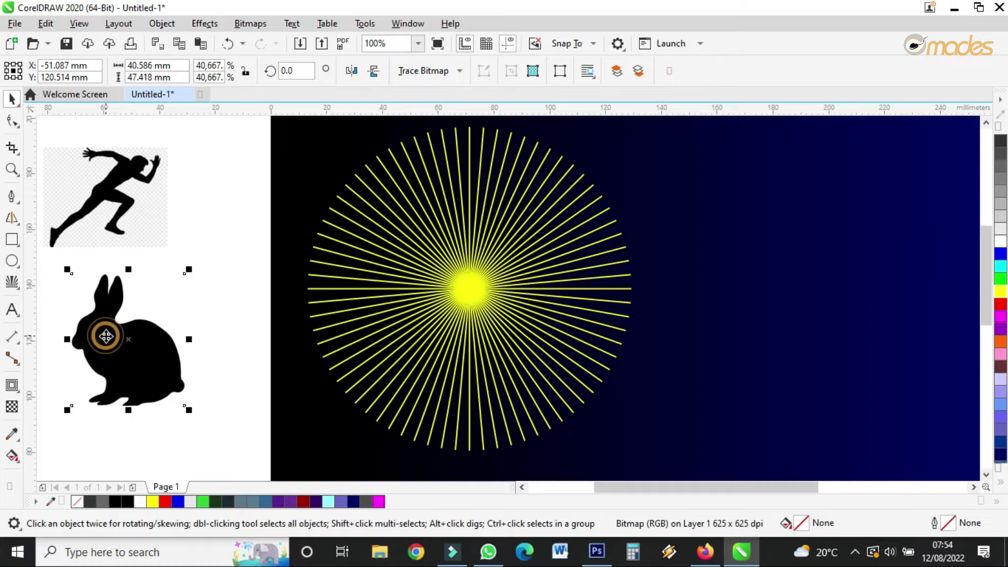
scroll(106, 336, up, 2)
drag(99, 333, 156, 326)
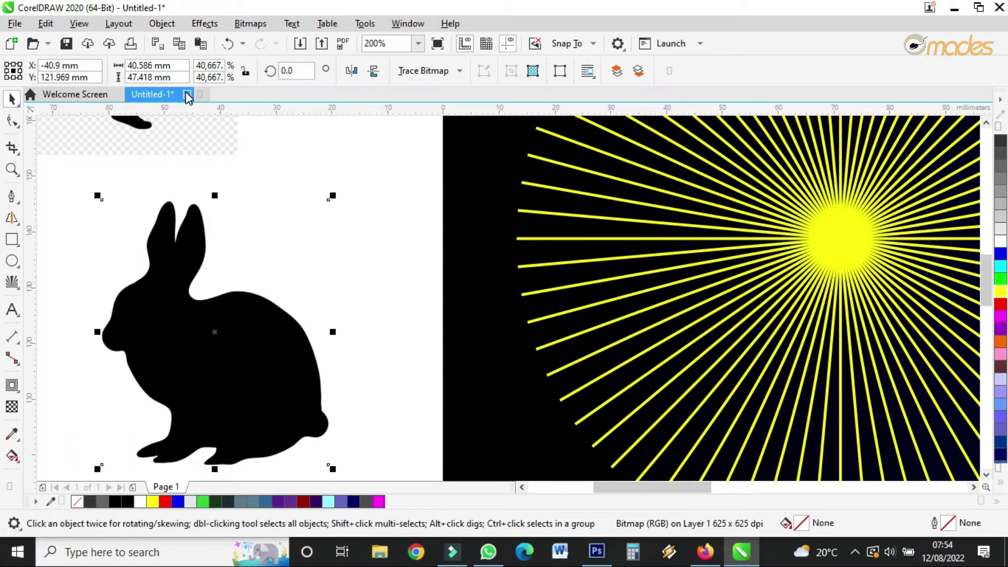
click(251, 24)
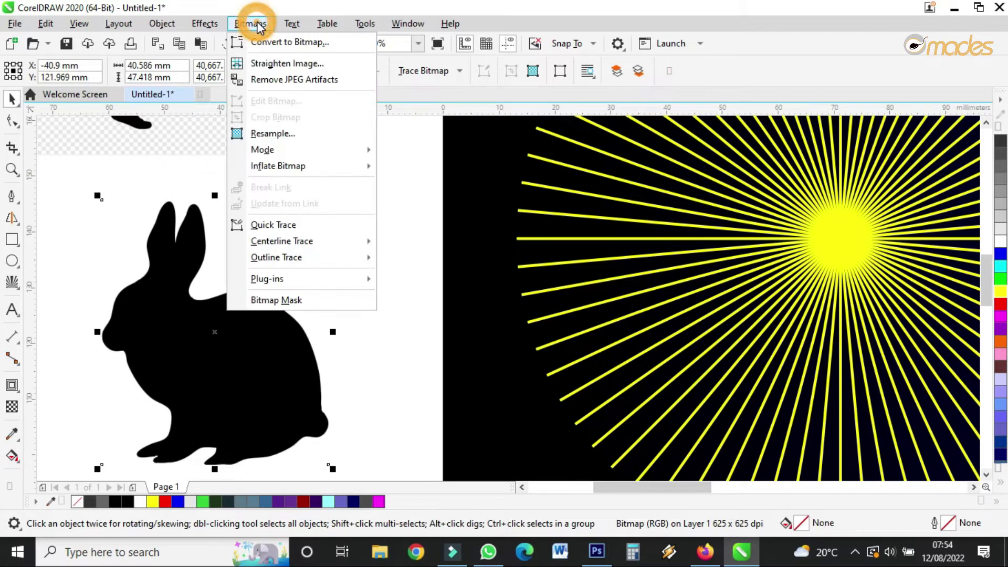
click(284, 231)
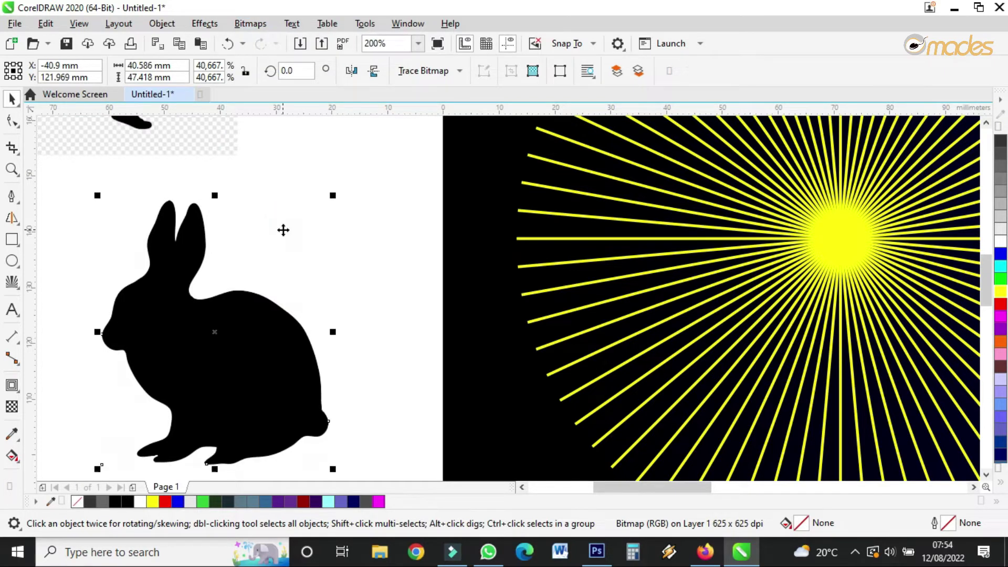
Move the traced rabbit group below and left of its source bitmap and ungroup it.
scroll(283, 230, down, 1)
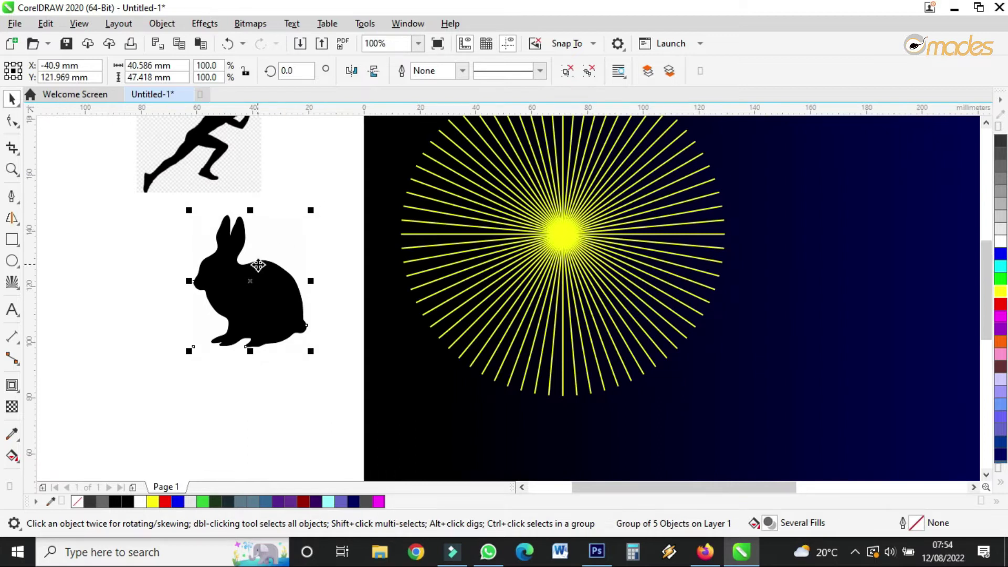
scroll(258, 265, up, 2)
scroll(333, 227, down, 2)
mouse_move(278, 239)
mouse_down()
mouse_move(486, 336)
mouse_move(203, 310)
mouse_move(269, 268)
mouse_move(211, 361)
mouse_up()
click(349, 274)
click(241, 294)
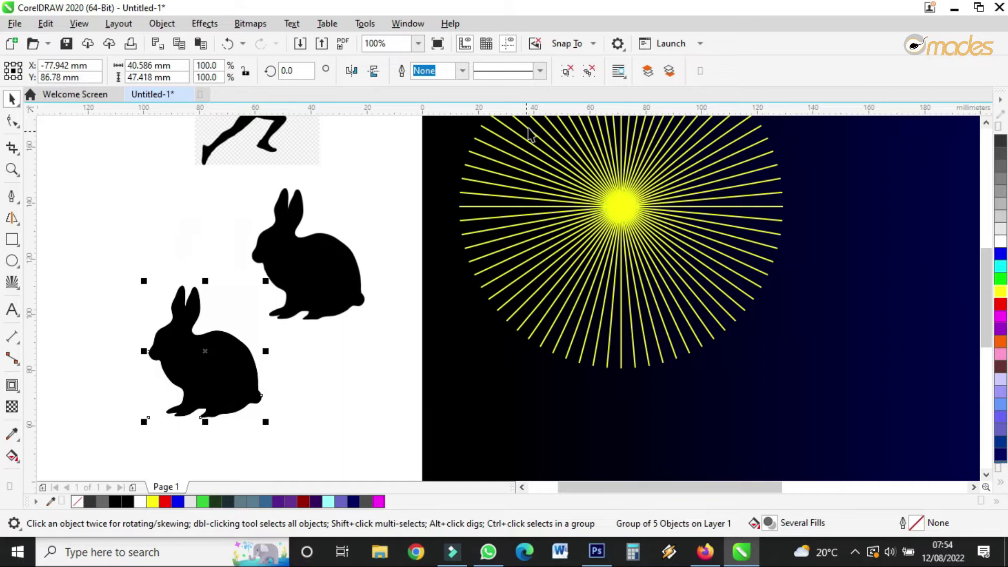
click(566, 71)
click(240, 310)
mouse_move(241, 310)
mouse_down()
mouse_move(188, 204)
mouse_move(508, 370)
mouse_up()
key(ctrl+z)
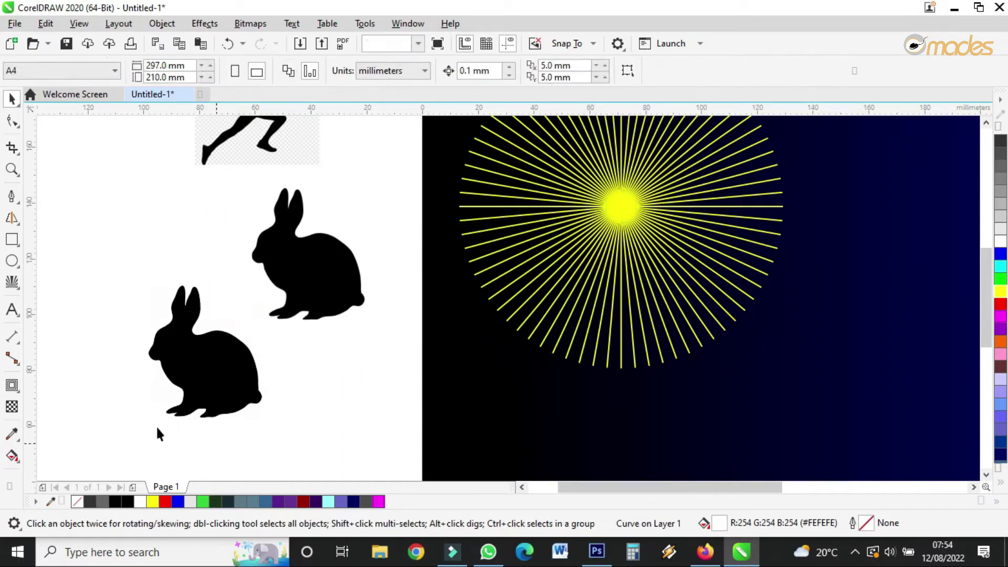
Separate the near-white background pieces from the traced rabbit and remove them, keeping the black silhouette.
click(145, 396)
click(173, 358)
drag(153, 325, 65, 274)
key(Delete)
drag(202, 415, 180, 475)
drag(241, 417, 313, 367)
click(239, 365)
Move the black rabbit silhouette onto the page and order it in front of the ray group.
drag(203, 405, 773, 317)
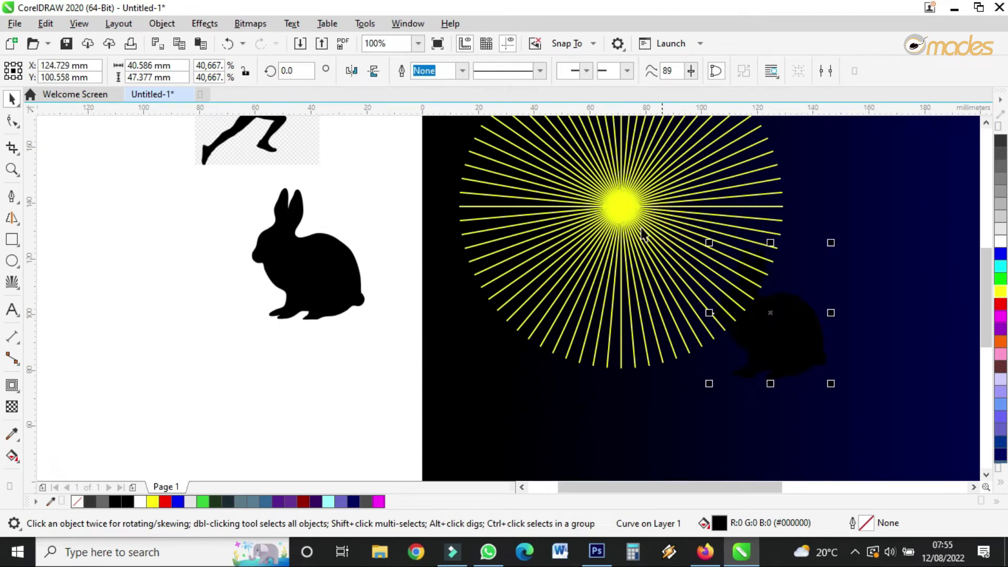
right_click(776, 328)
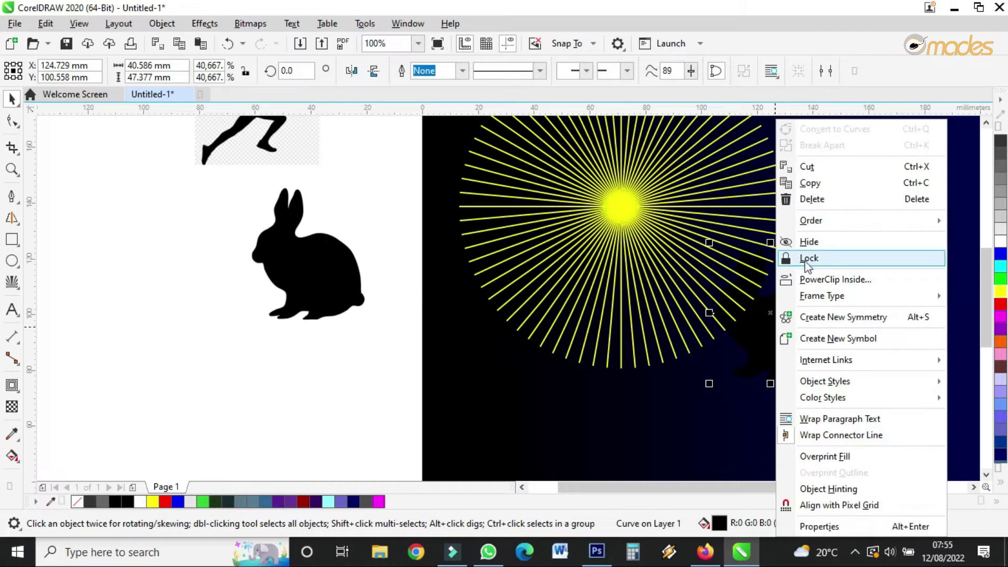
mouse_move(837, 216)
click(631, 225)
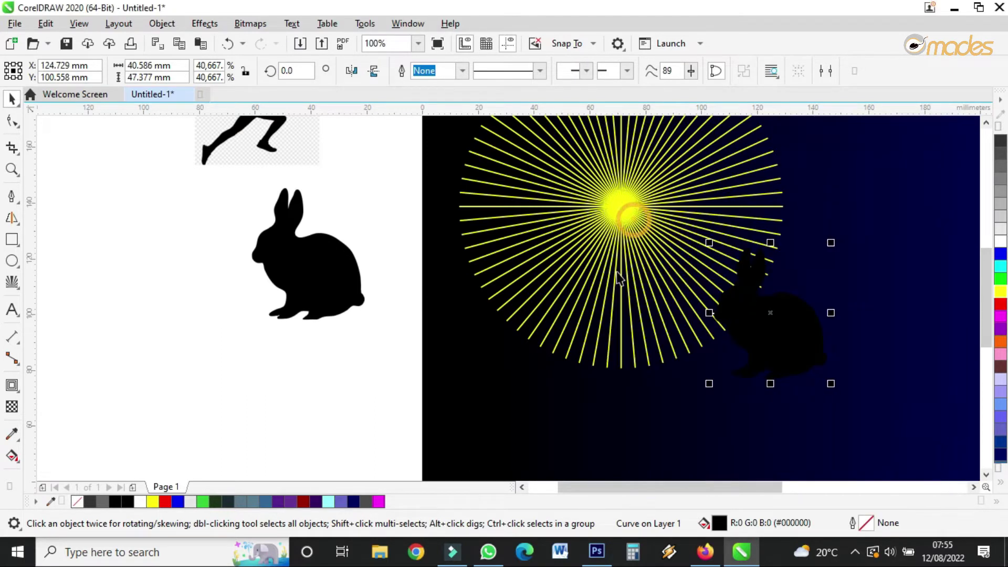
Position the rabbit silhouette over the centre of the rays and size it to about 43.3 × 50.6 mm.
scroll(619, 352, down, 2)
scroll(660, 320, up, 2)
drag(694, 348, 544, 226)
scroll(543, 226, down, 2)
scroll(601, 262, up, 2)
drag(567, 357, 567, 364)
drag(600, 276, 609, 264)
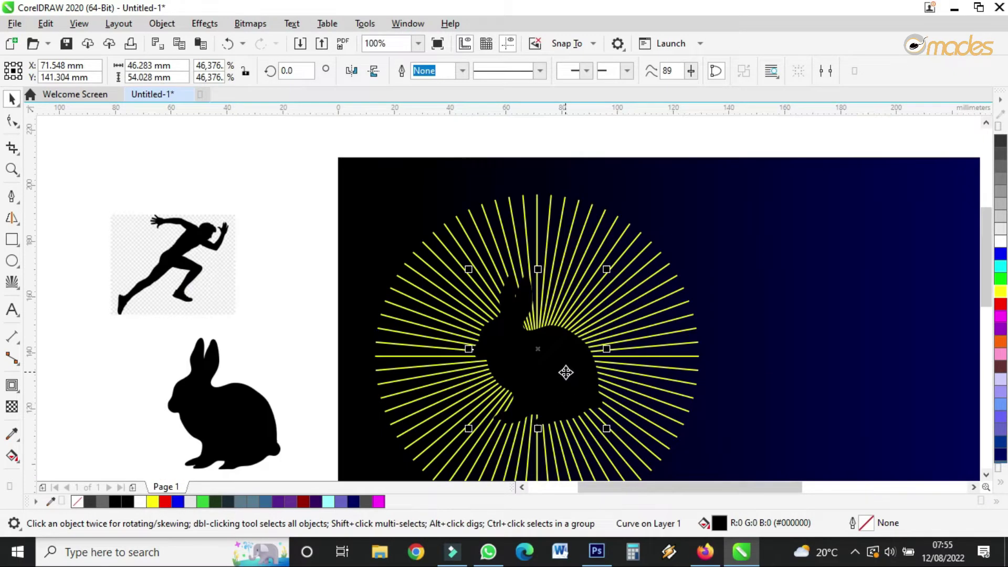
scroll(567, 368, up, 2)
drag(643, 177, 626, 196)
drag(562, 344, 567, 330)
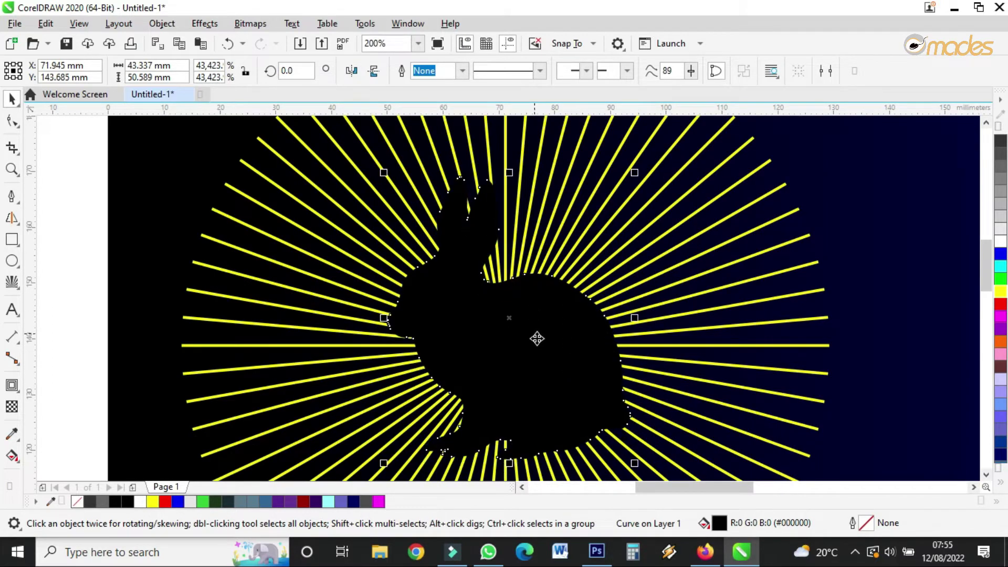
scroll(541, 297, down, 1)
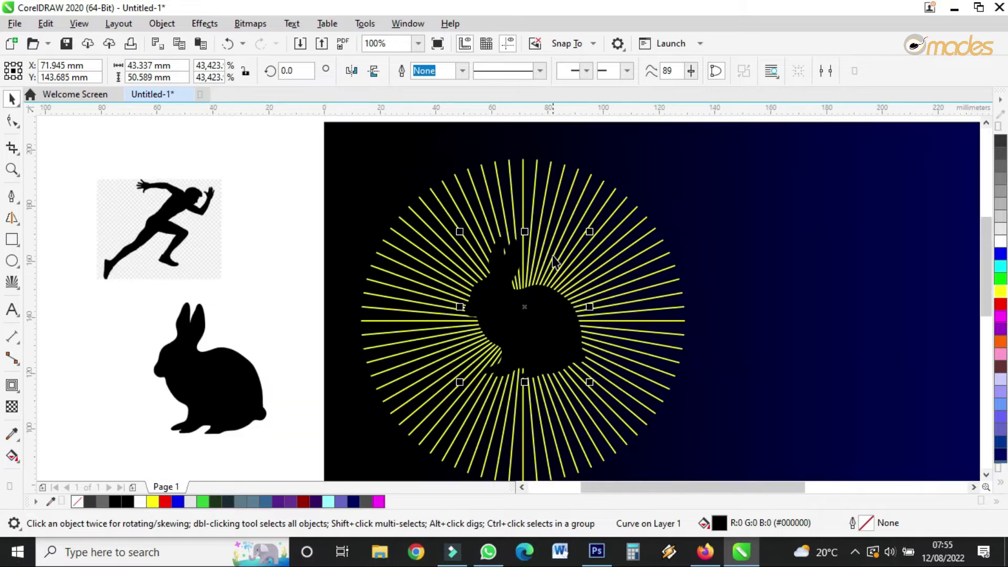
Trim the ray group with the rabbit silhouette.
scroll(515, 294, up, 2)
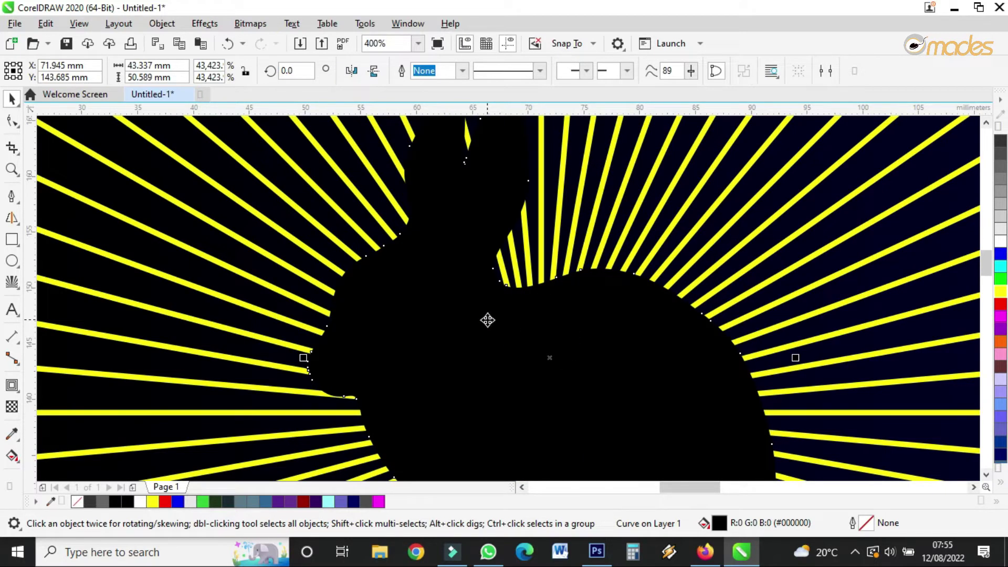
shift+click(194, 168)
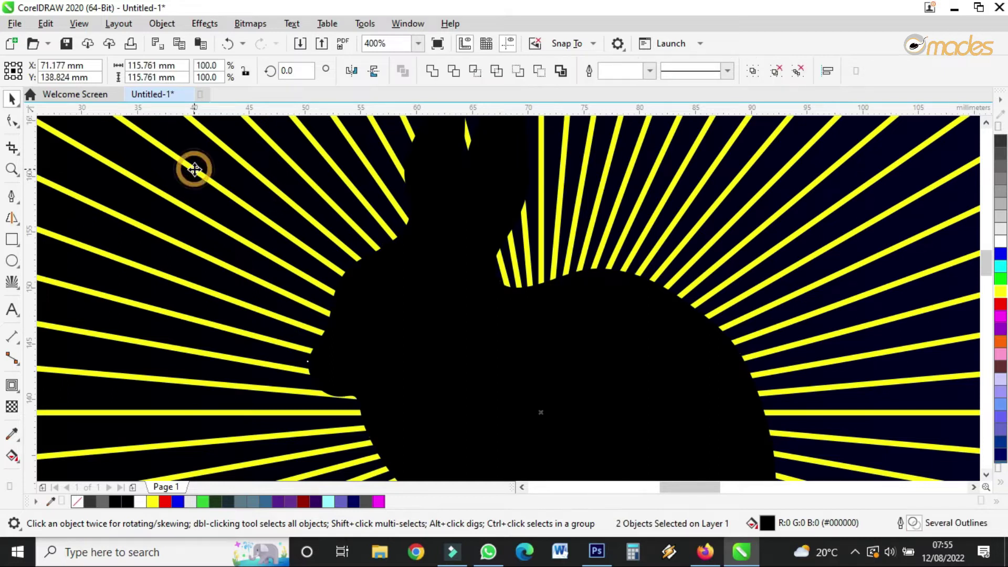
scroll(459, 263, down, 2)
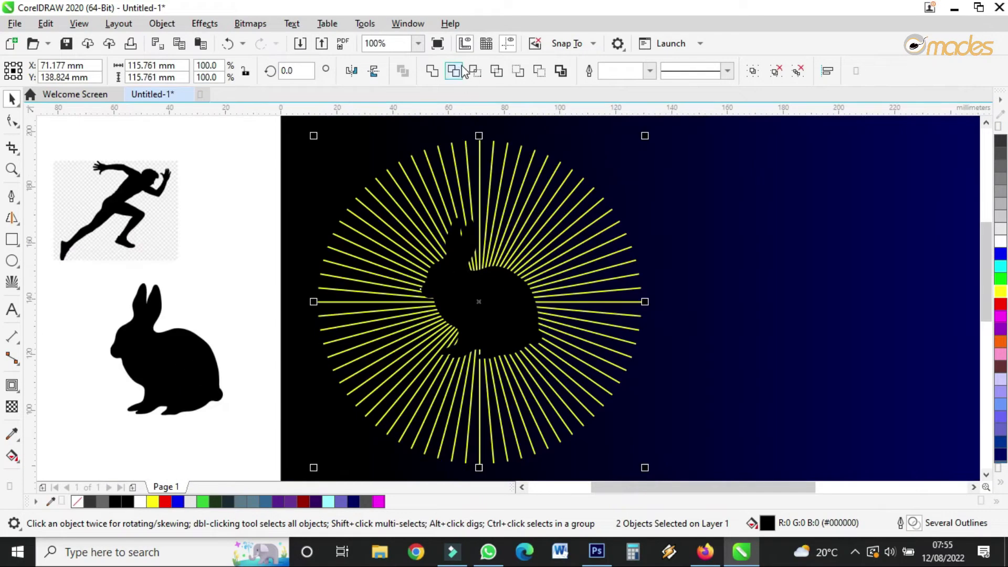
click(457, 72)
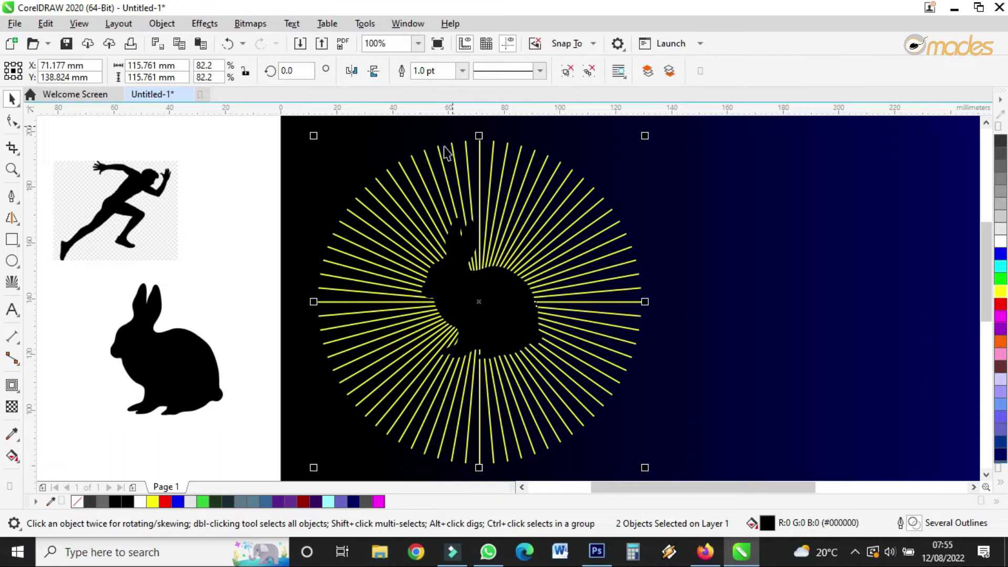
click(218, 223)
Pull the rabbit silhouette off the trimmed rays and delete it.
scroll(468, 292, up, 2)
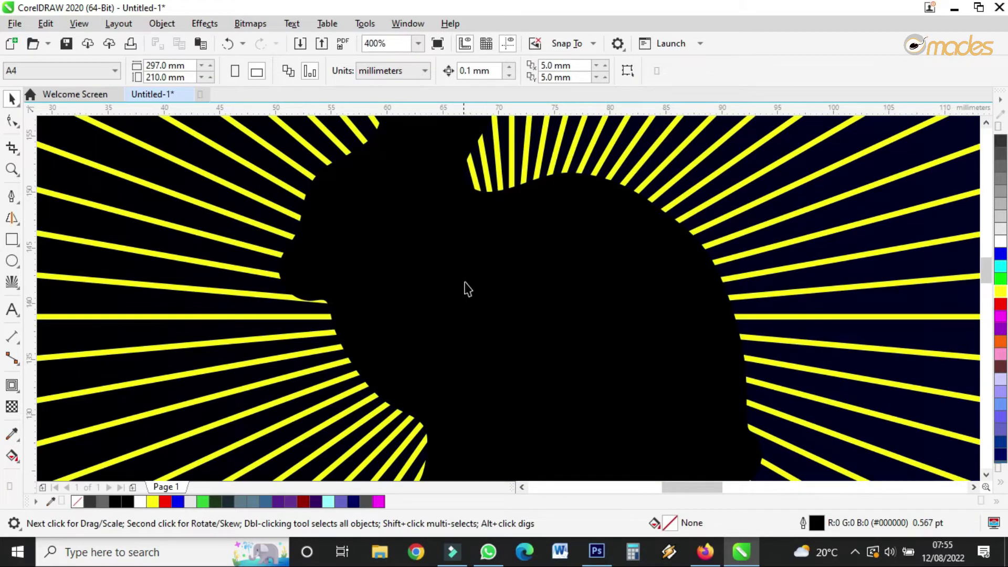
scroll(486, 317, down, 2)
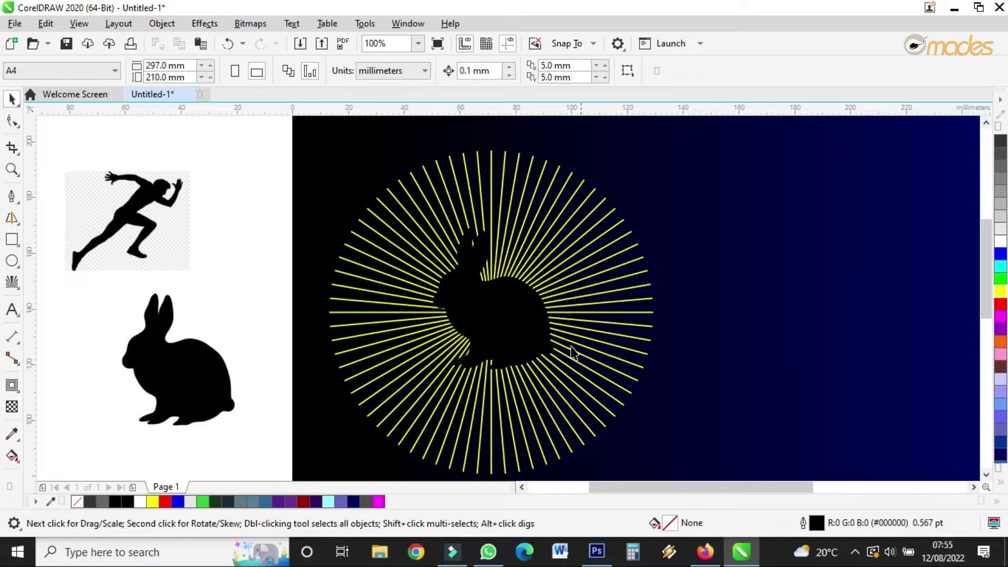
drag(526, 322, 261, 248)
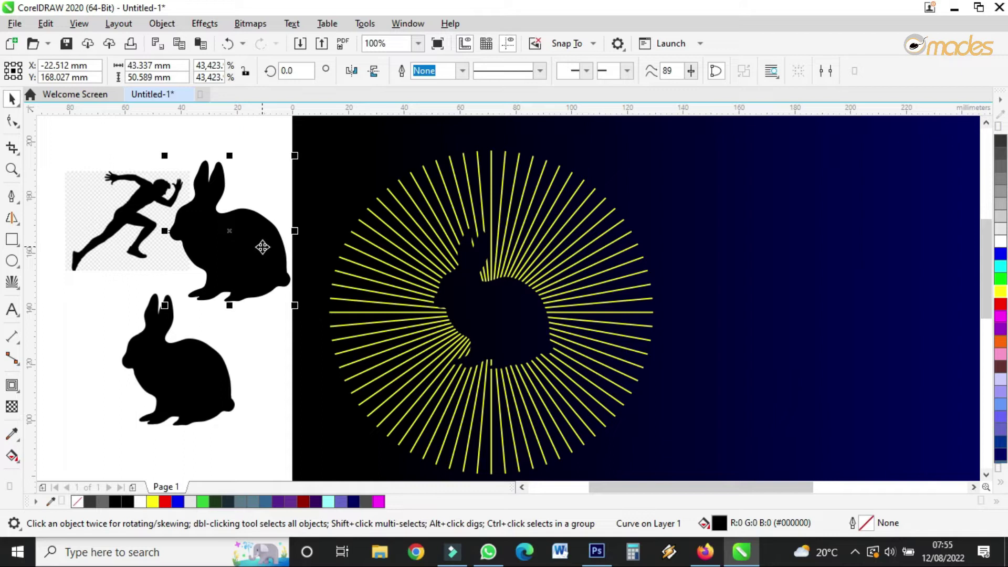
key(Delete)
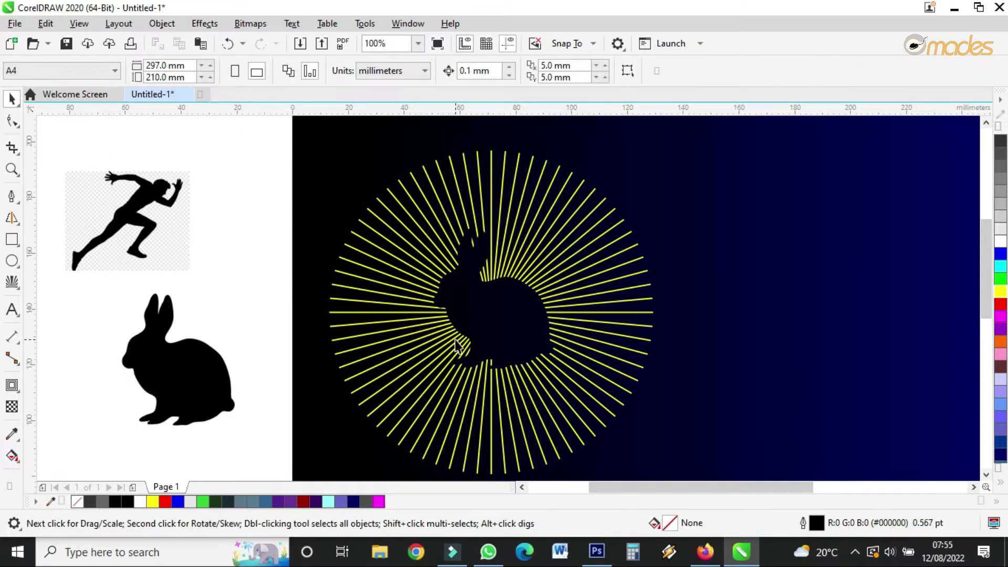
Try the trimmed ray group over the bluer part of the page to check its cutout, and restore its position.
click(456, 340)
drag(455, 340, 754, 339)
scroll(547, 263, down, 1)
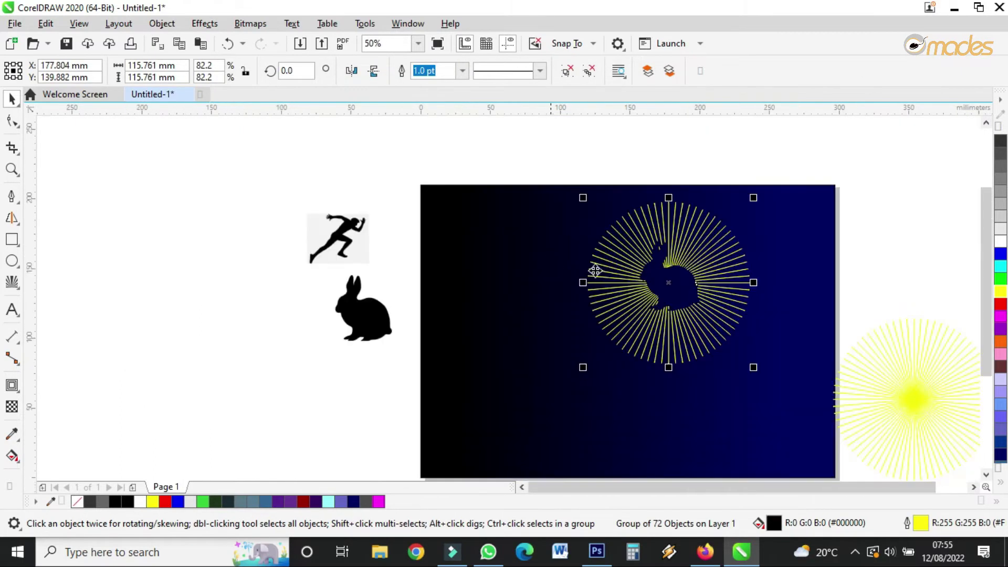
drag(688, 268, 542, 266)
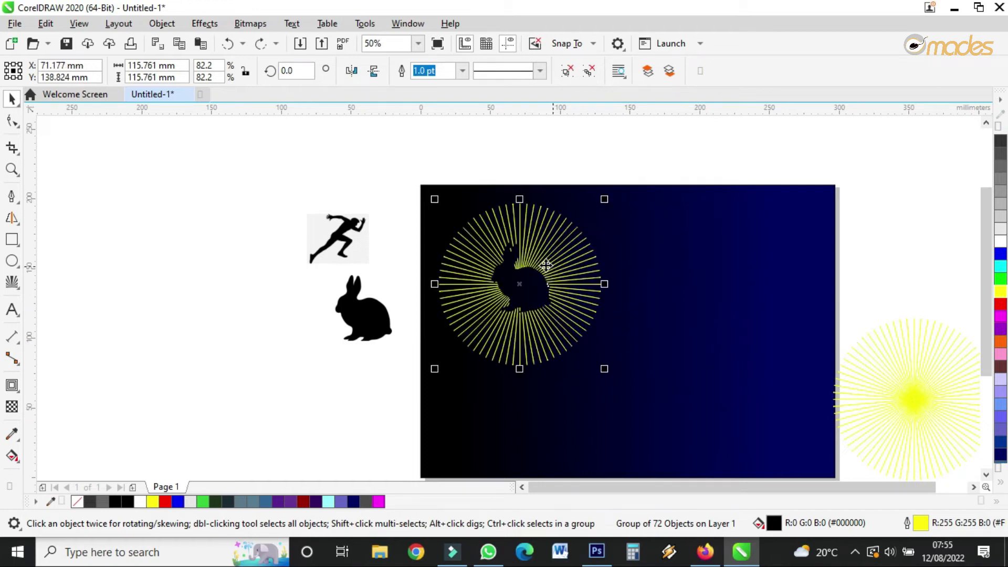
scroll(543, 264, up, 3)
scroll(580, 299, down, 4)
scroll(580, 293, up, 2)
Place a copy of the spare ray burst beside the trimmed one, centred near X 198, Y 134 mm.
click(643, 344)
scroll(652, 351, down, 3)
scroll(652, 351, up, 1)
drag(653, 351, 540, 298)
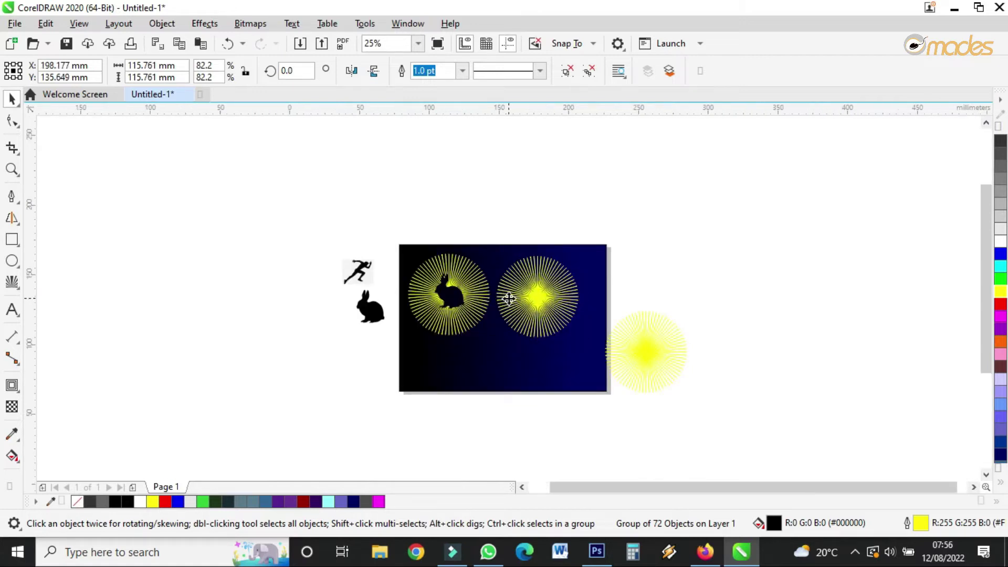
scroll(507, 297, up, 2)
drag(623, 287, 625, 292)
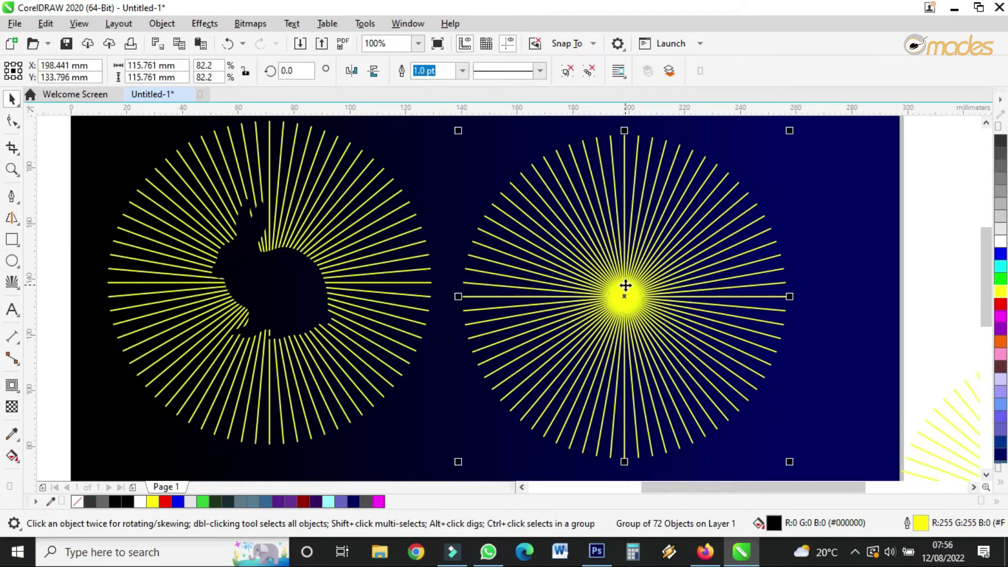
scroll(624, 290, down, 2)
scroll(450, 262, up, 2)
Vectorize the running man bitmap with Quick Trace.
click(450, 259)
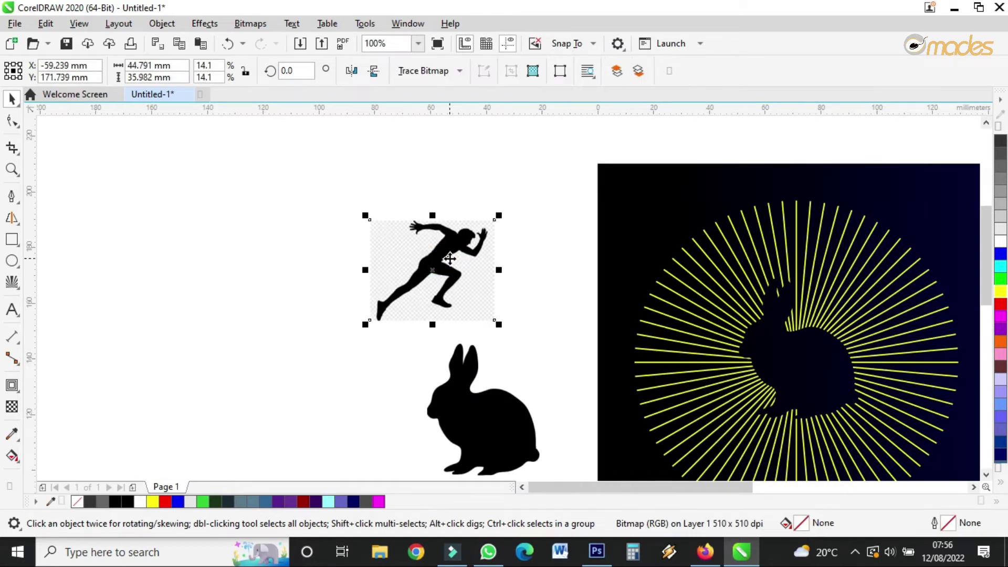
scroll(450, 259, up, 1)
click(249, 23)
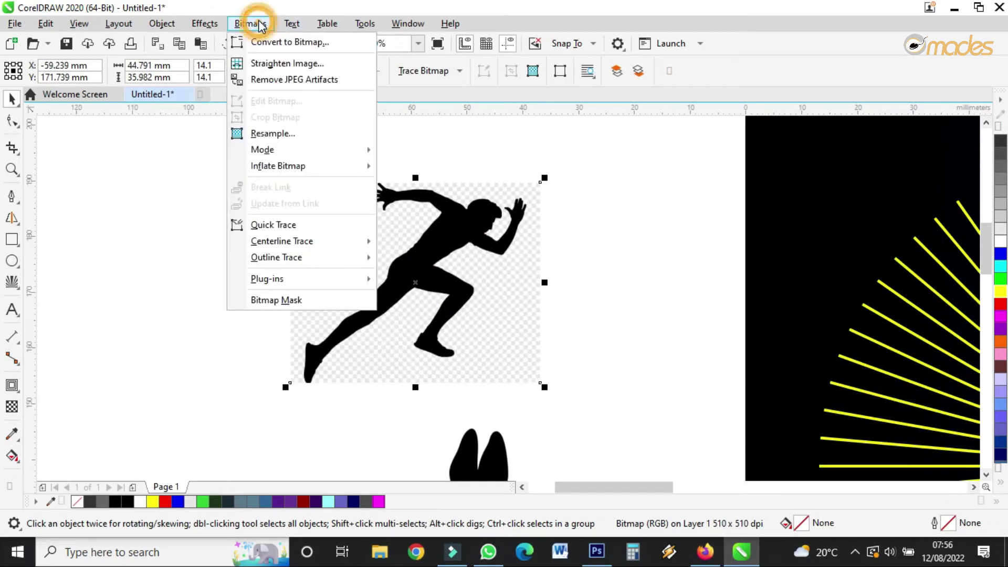
click(309, 225)
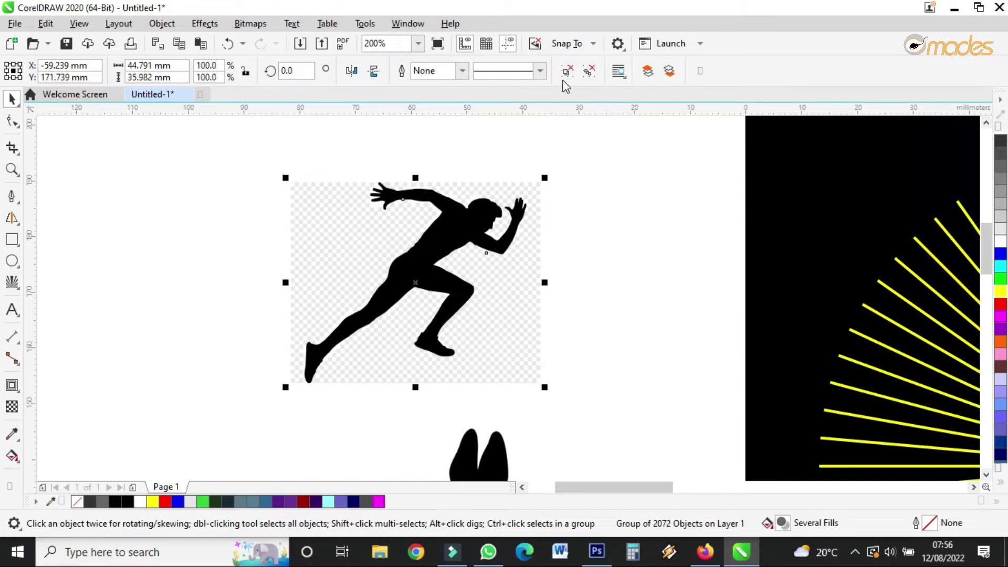
Ungroup the traced runner and move its black silhouette clear of the source bitmap, toward the page.
click(567, 71)
click(608, 191)
mouse_move(455, 226)
mouse_down()
mouse_move(642, 319)
mouse_move(660, 310)
mouse_up()
Delete the runner's source bitmap with its leftover traced pieces and move the rabbit bitmap up and to the left.
mouse_move(244, 156)
mouse_down()
mouse_move(590, 352)
mouse_move(600, 386)
mouse_up()
key(Delete)
drag(494, 449, 367, 319)
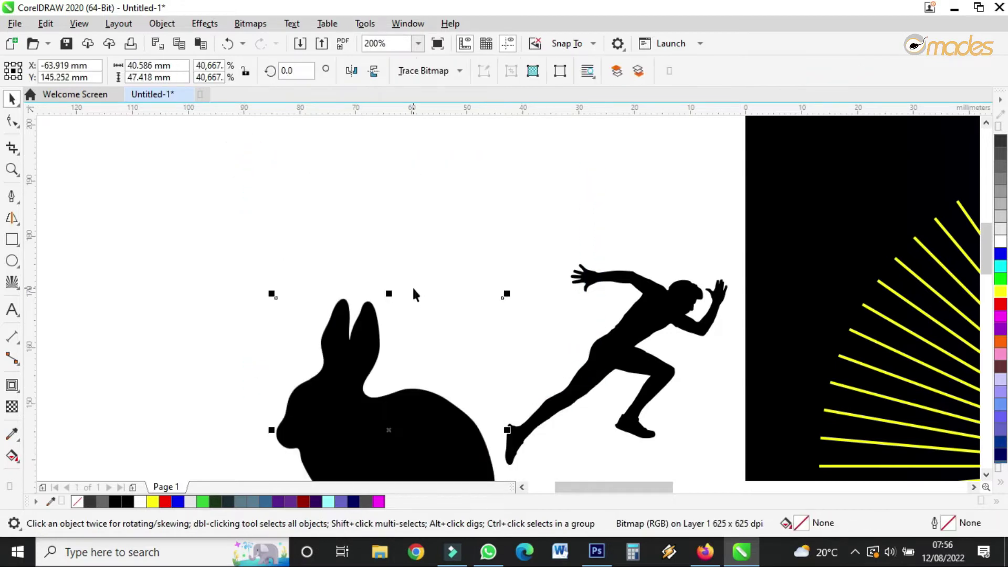
Delete the rabbit bitmap and move the runner silhouette across to the page's right edge, near X 294, Y 165 mm.
scroll(414, 291, down, 2)
key(Delete)
click(528, 308)
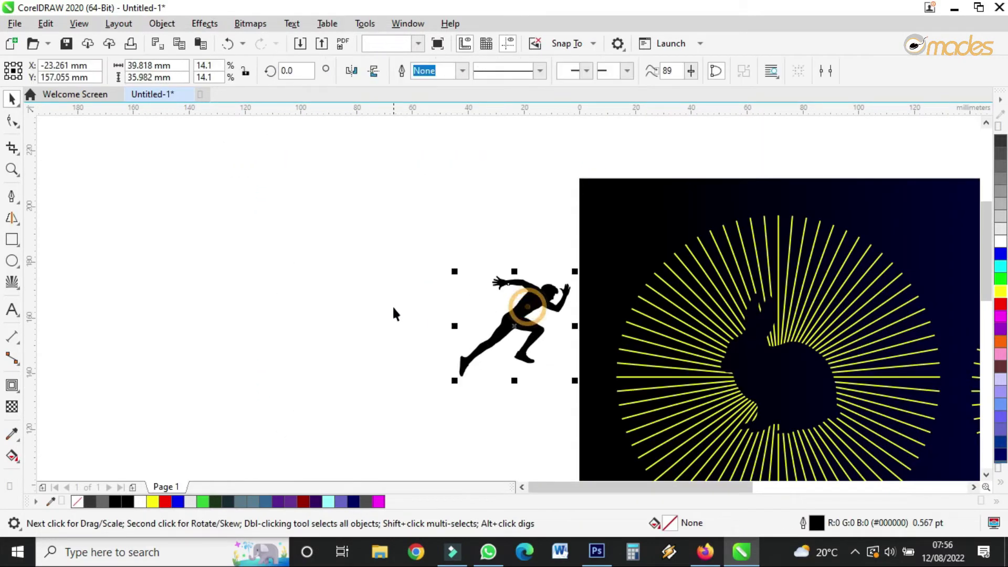
scroll(394, 309, down, 3)
scroll(451, 315, up, 2)
scroll(451, 315, down, 2)
drag(423, 312, 837, 253)
Bring the runner silhouette to the front of the page and place it over the centre of the second burst.
scroll(579, 328, up, 2)
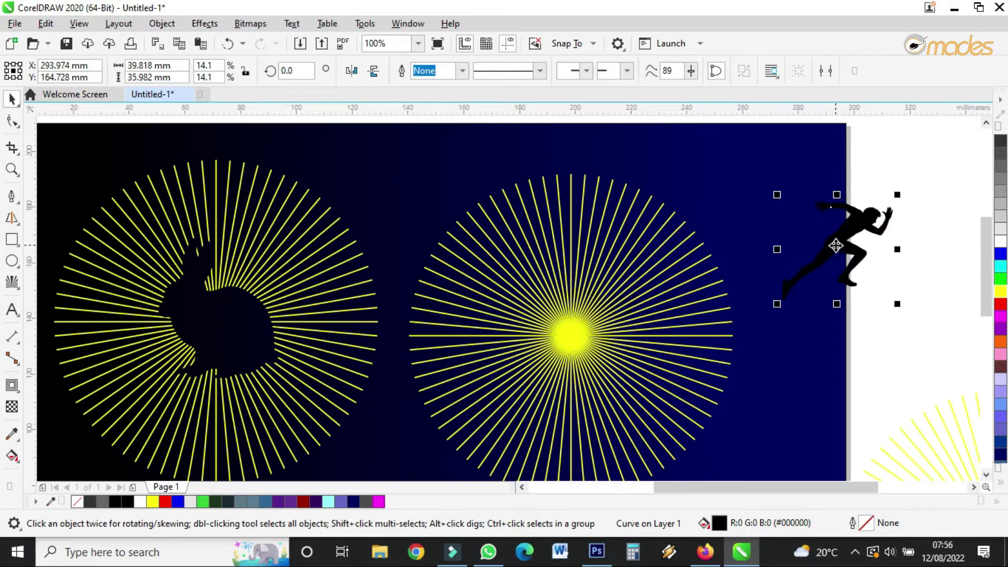
right_click(835, 244)
mouse_move(863, 222)
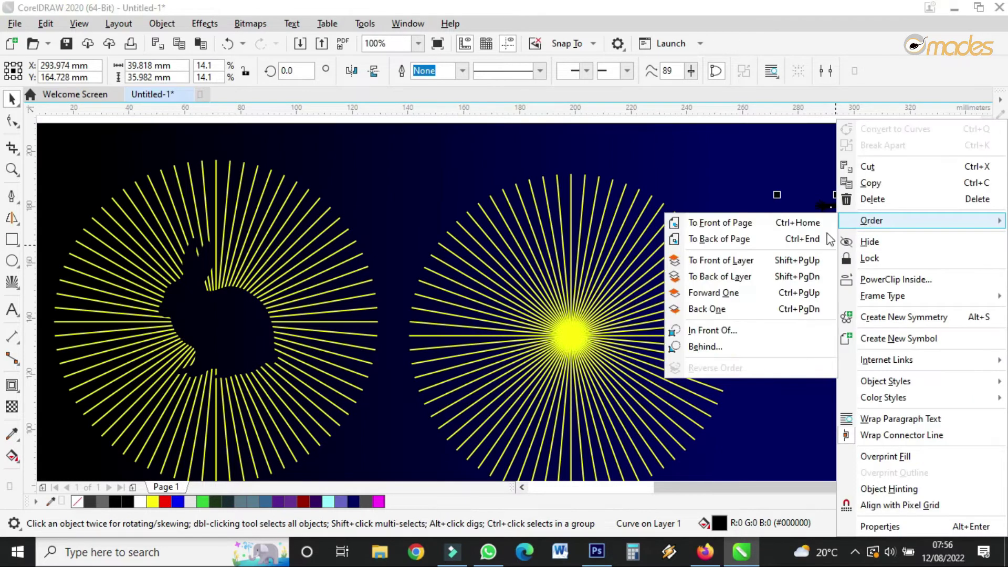
click(750, 226)
drag(848, 231, 583, 324)
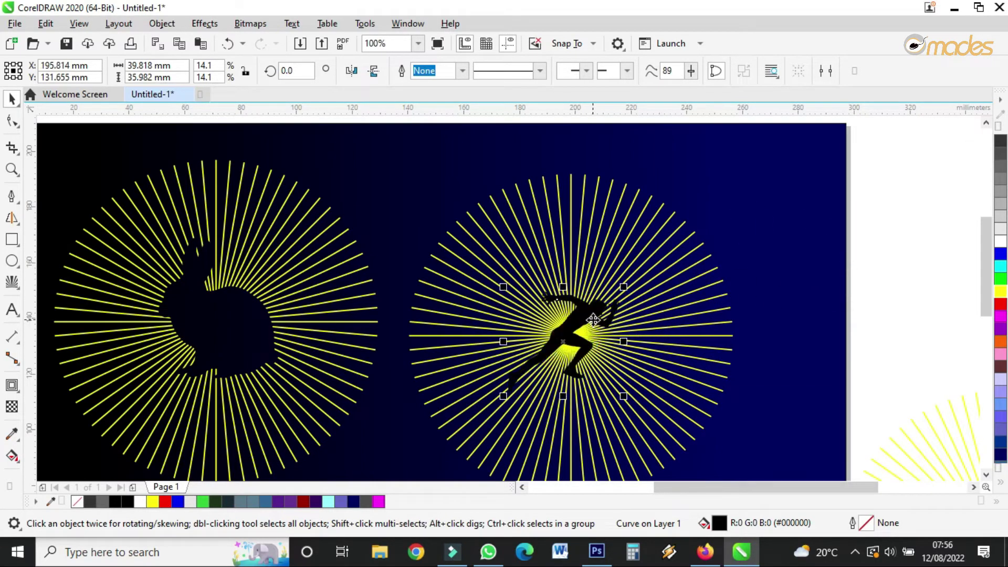
Enlarge the runner silhouette to about 54 × 49 mm and adjust its position on the burst's centre, near X 197, Y 132 mm.
drag(621, 287, 651, 259)
scroll(635, 262, up, 2)
drag(568, 308, 572, 307)
scroll(572, 307, down, 2)
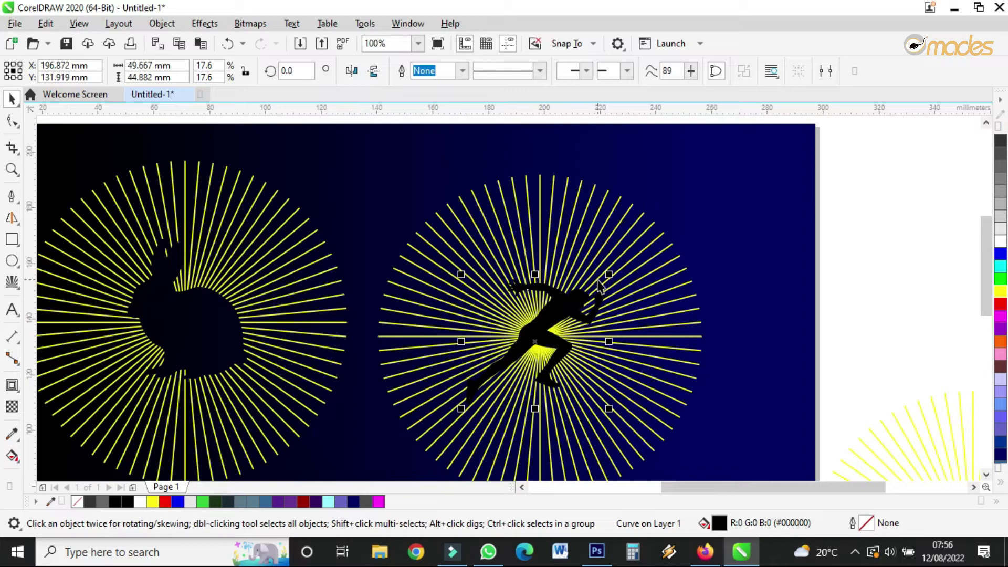
drag(607, 273, 613, 269)
scroll(613, 270, up, 2)
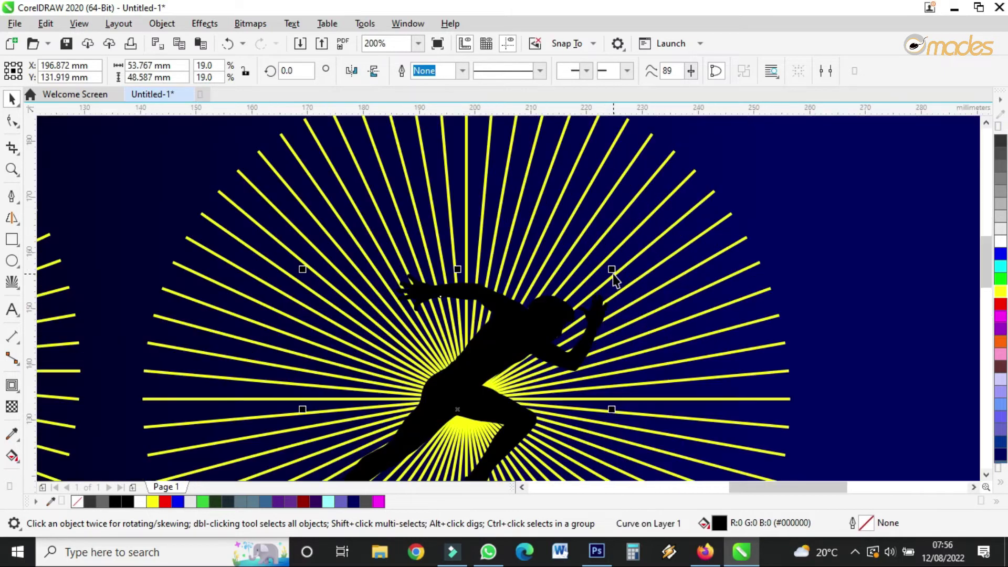
Trim the second burst with the runner silhouette, pull the silhouette off the burst and delete it.
shift+click(591, 254)
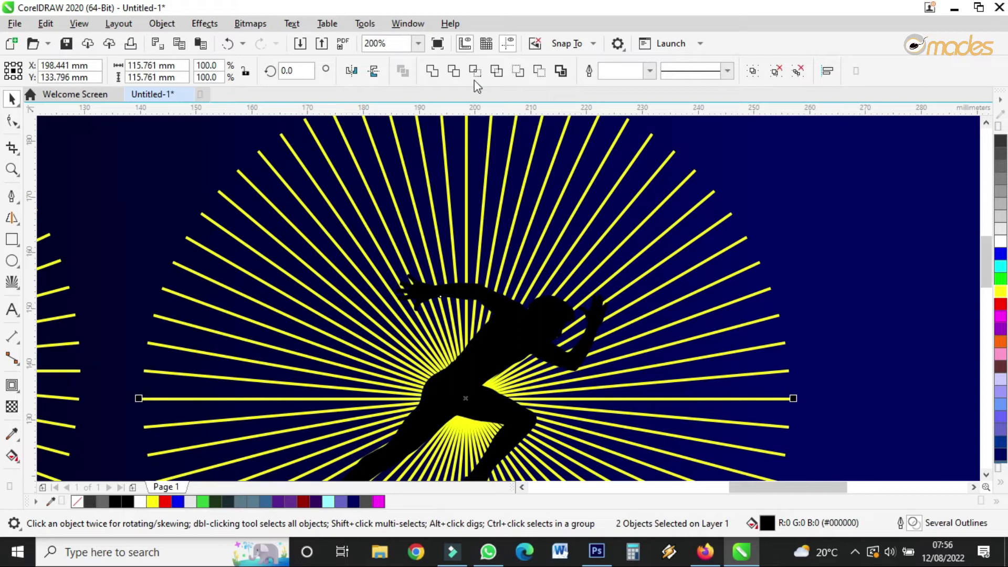
click(551, 214)
scroll(551, 213, down, 2)
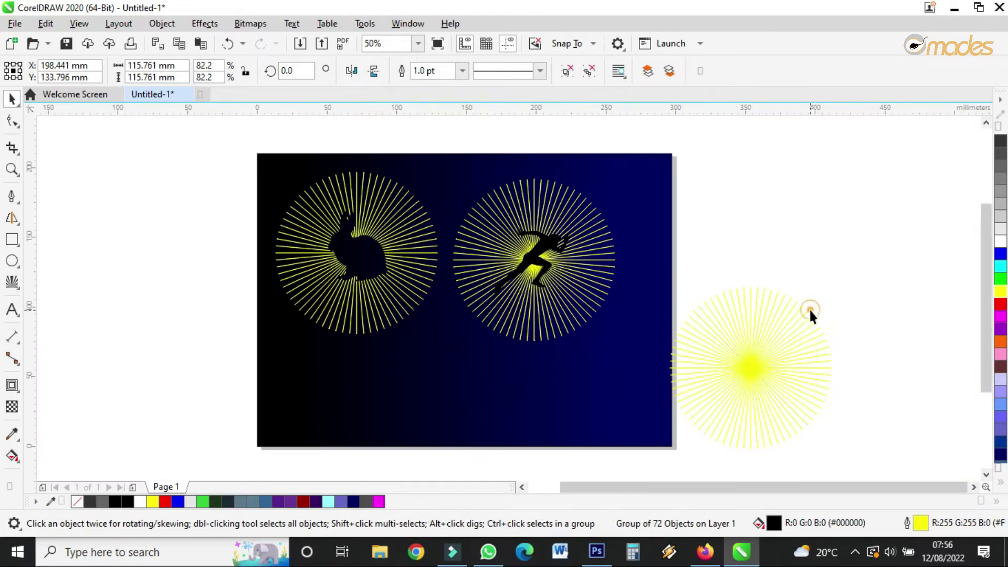
click(554, 244)
drag(554, 244, 720, 243)
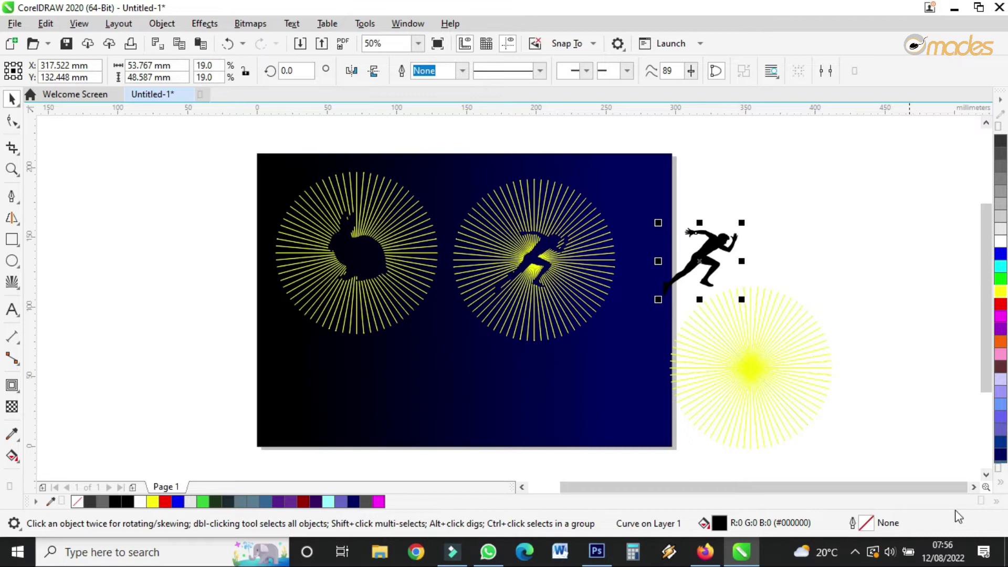
key(Delete)
scroll(502, 244, up, 1)
scroll(598, 247, down, 1)
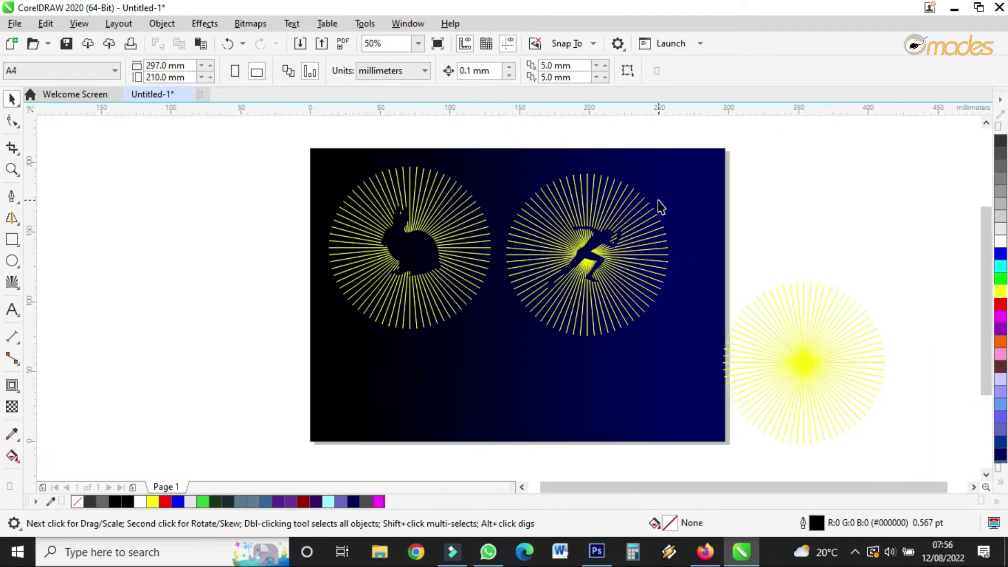
Shrink the rabbit and runner bursts together to about 90 mm wide each and move them toward the page's upper left.
drag(237, 154, 587, 258)
click(587, 259)
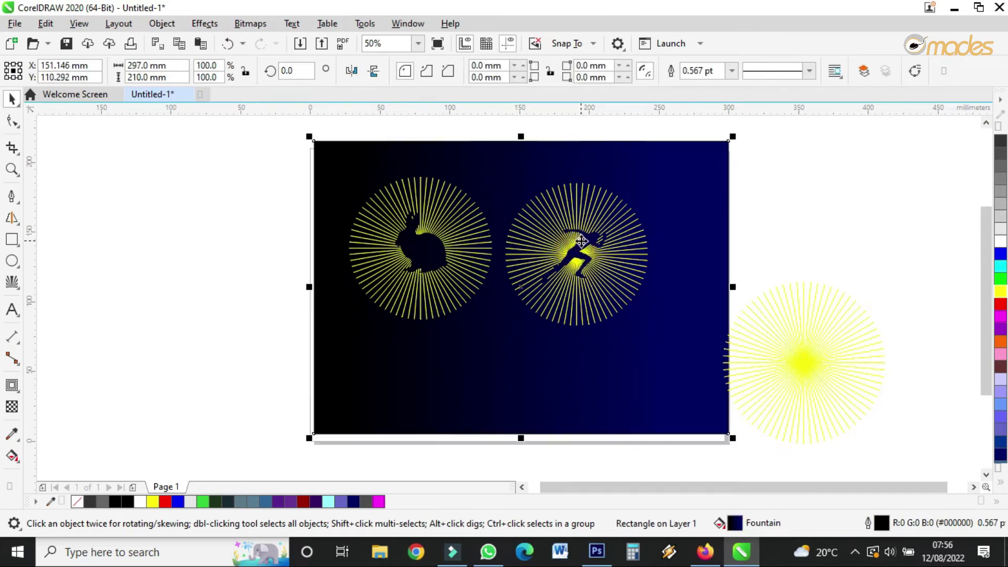
drag(234, 161, 635, 320)
drag(570, 257, 523, 227)
drag(629, 132, 437, 313)
scroll(543, 230, up, 1)
drag(533, 229, 563, 229)
scroll(528, 228, down, 2)
scroll(583, 229, up, 2)
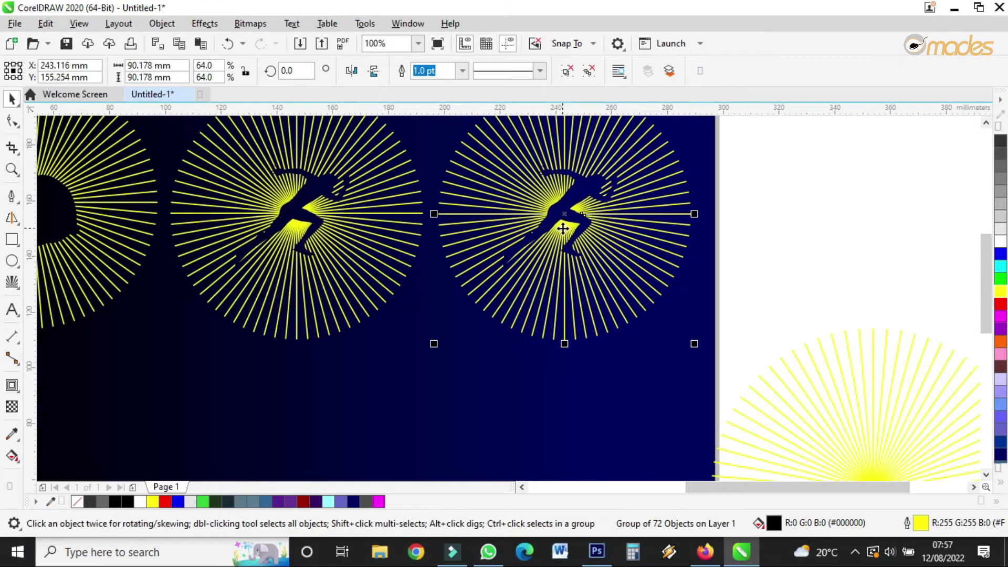
key(Delete)
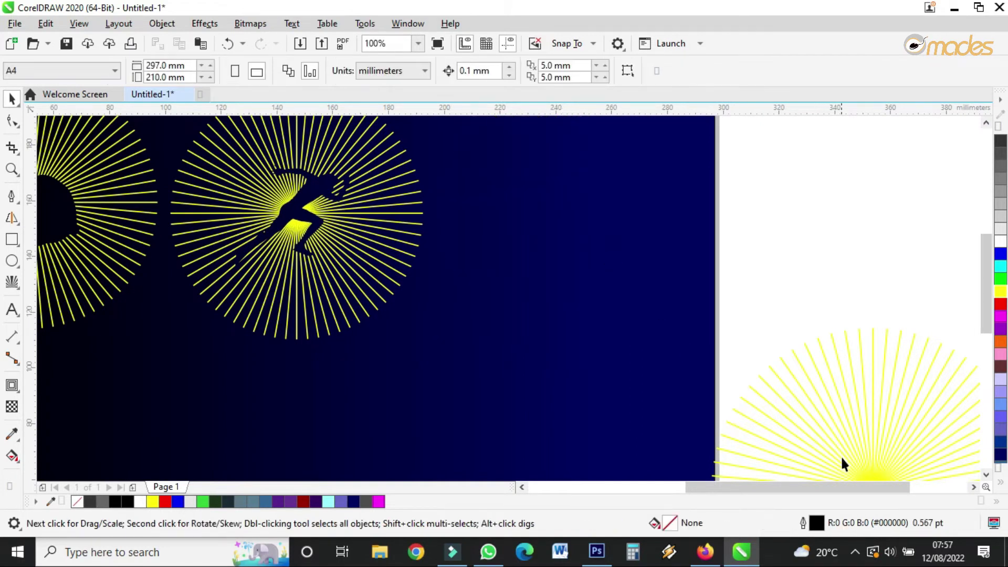
Place a copy of the spare ray burst beside the runner burst and recolour the runner burst's lines magenta.
drag(802, 442, 549, 209)
right_click(549, 209)
click(316, 209)
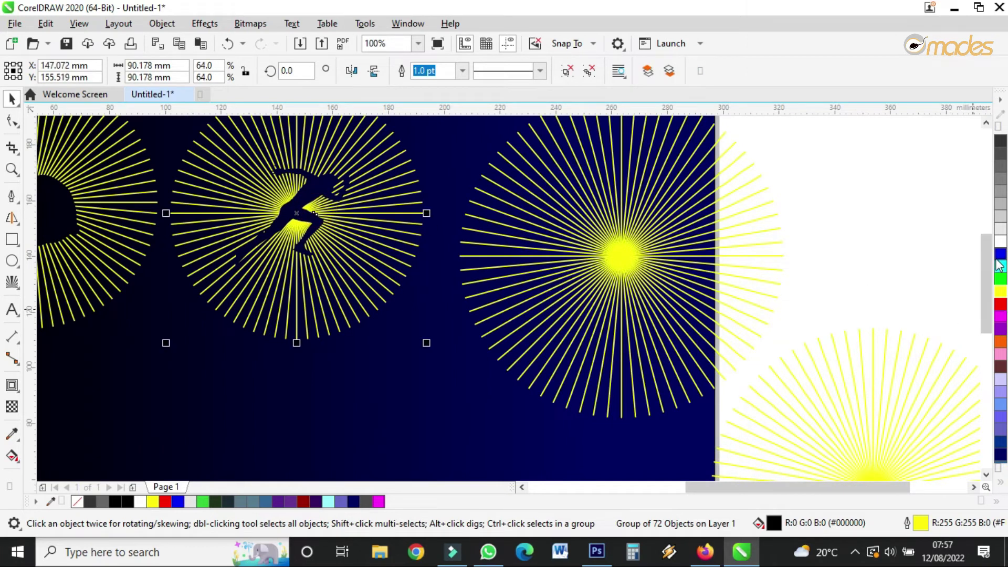
right_click(1000, 316)
Shrink the new yellow burst to about 92 mm wide and position it near X 246, Y 153 mm.
drag(610, 254, 582, 239)
drag(758, 412, 689, 344)
drag(565, 203, 577, 214)
scroll(577, 214, down, 2)
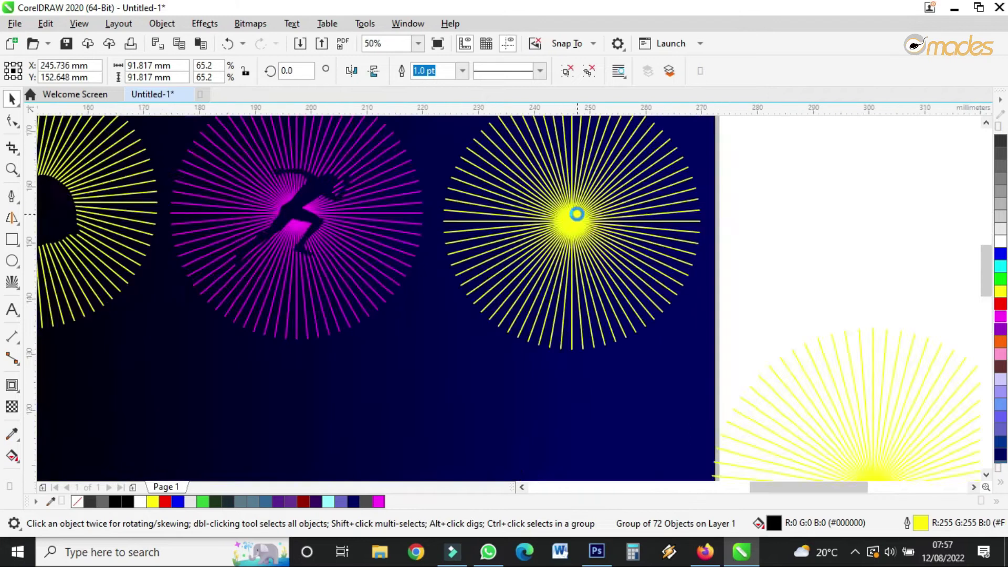
Draw a five-pointed star about 109 × 102 mm over the page's left edge and fill it dark grey (#333333).
click(19, 286)
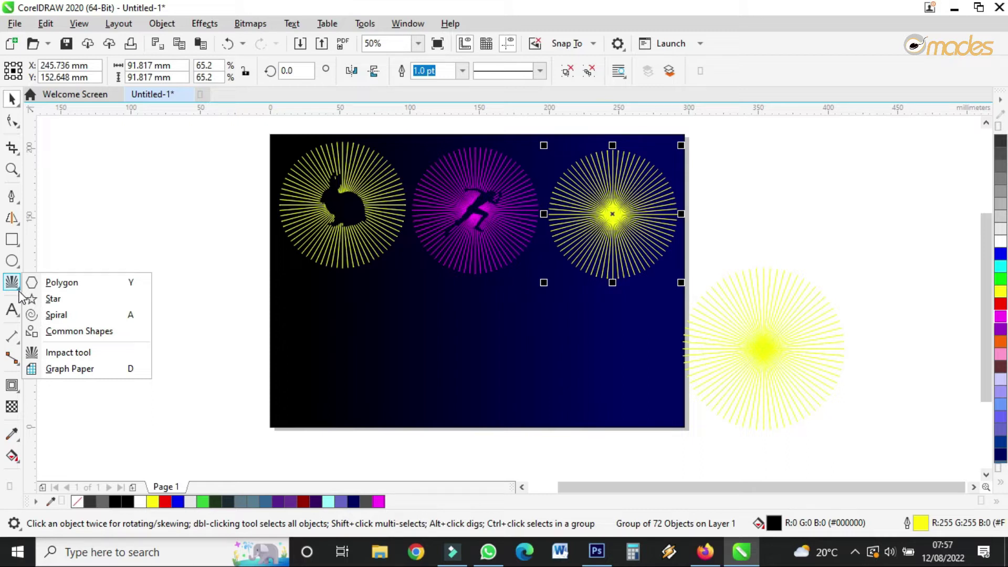
click(31, 299)
drag(146, 267, 302, 414)
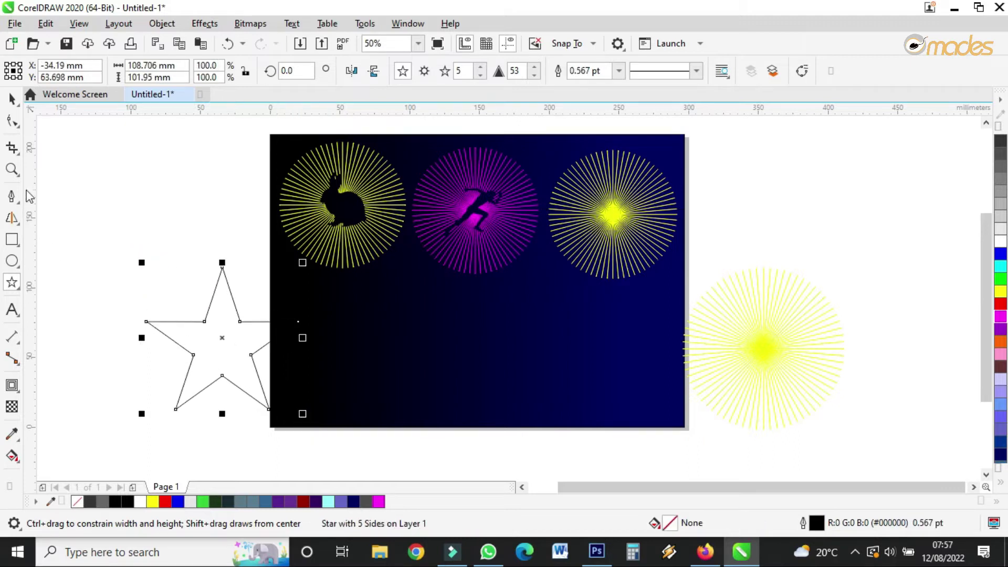
click(11, 99)
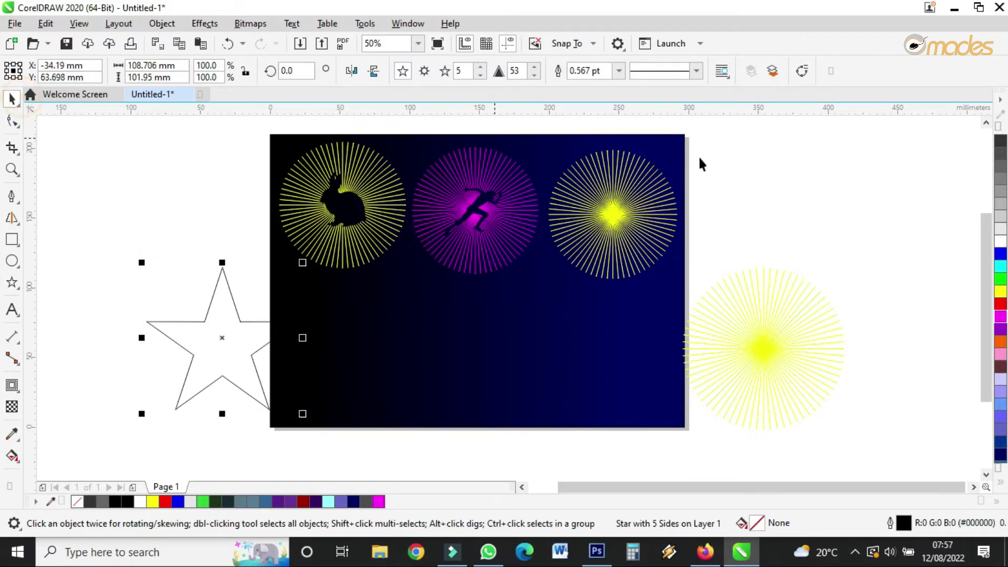
click(1001, 154)
Move the star onto the third burst's centre and shrink it to about 38 × 35 mm, near X 246, Y 154 mm.
drag(247, 339, 647, 212)
scroll(647, 212, up, 2)
drag(747, 355, 658, 313)
scroll(622, 337, up, 2)
drag(592, 212, 567, 220)
drag(672, 361, 648, 338)
click(561, 236)
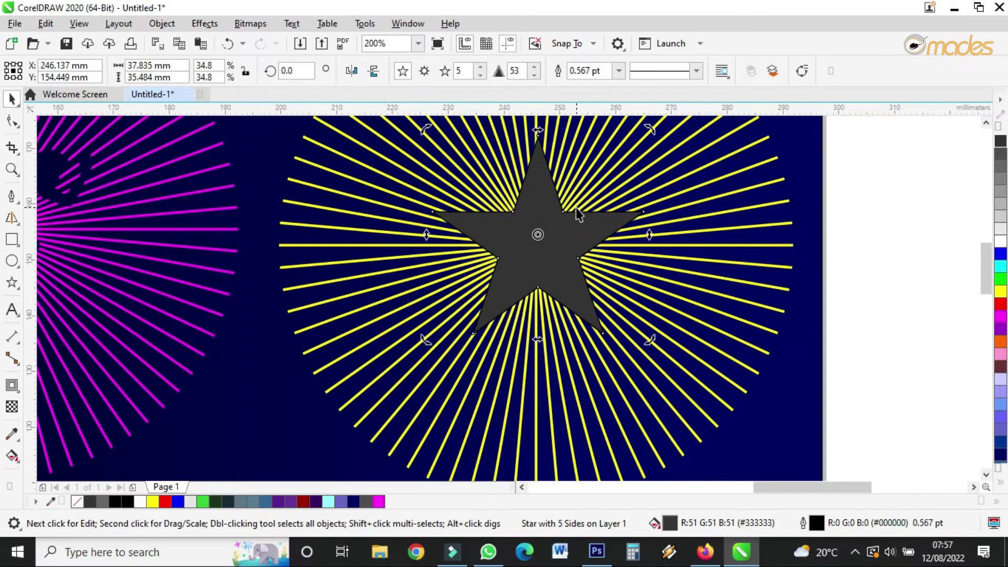
Trim the third burst with the star, pull the star off the burst and delete it.
scroll(577, 213, up, 2)
shift+click(886, 220)
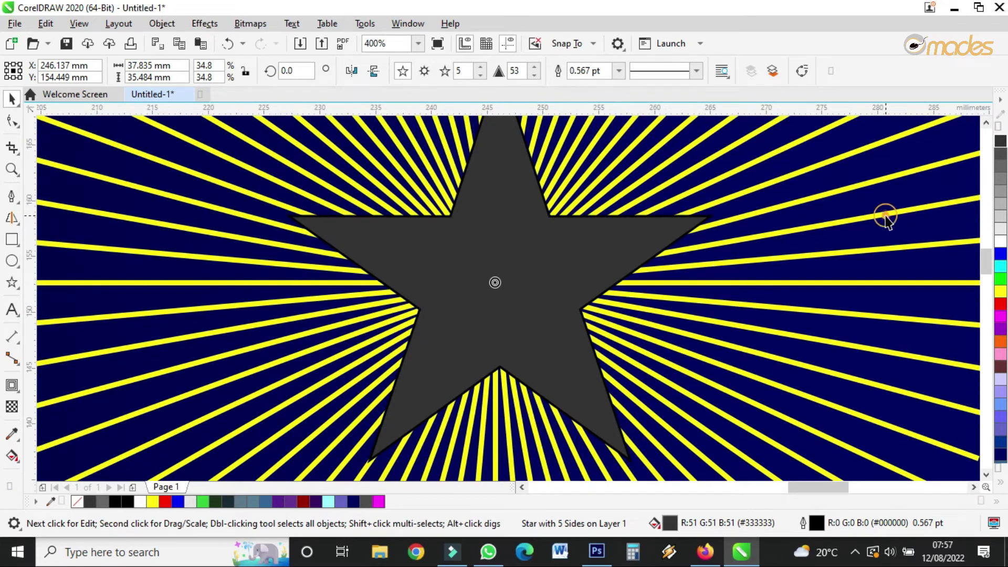
click(461, 77)
scroll(540, 215, down, 4)
click(700, 230)
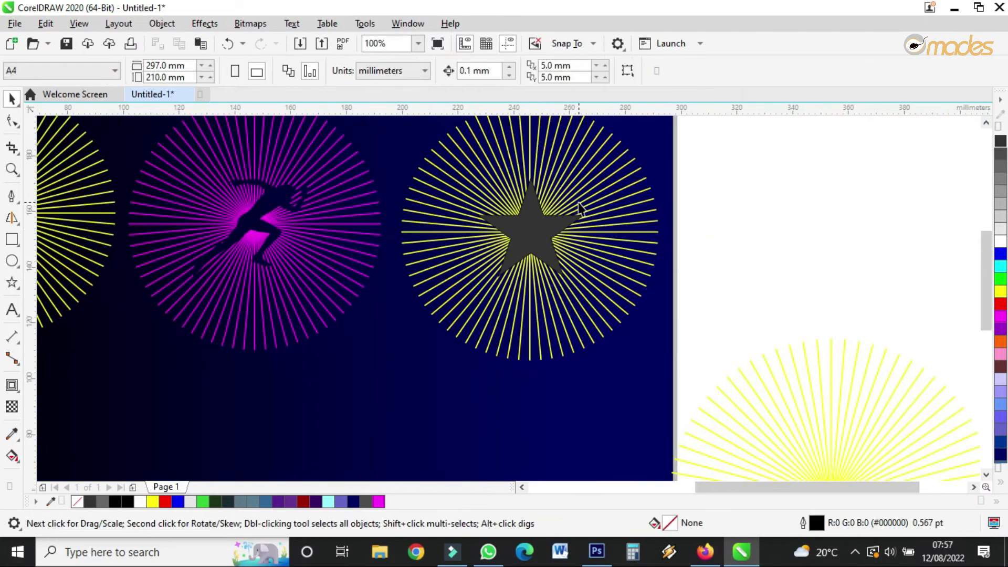
scroll(547, 217, up, 2)
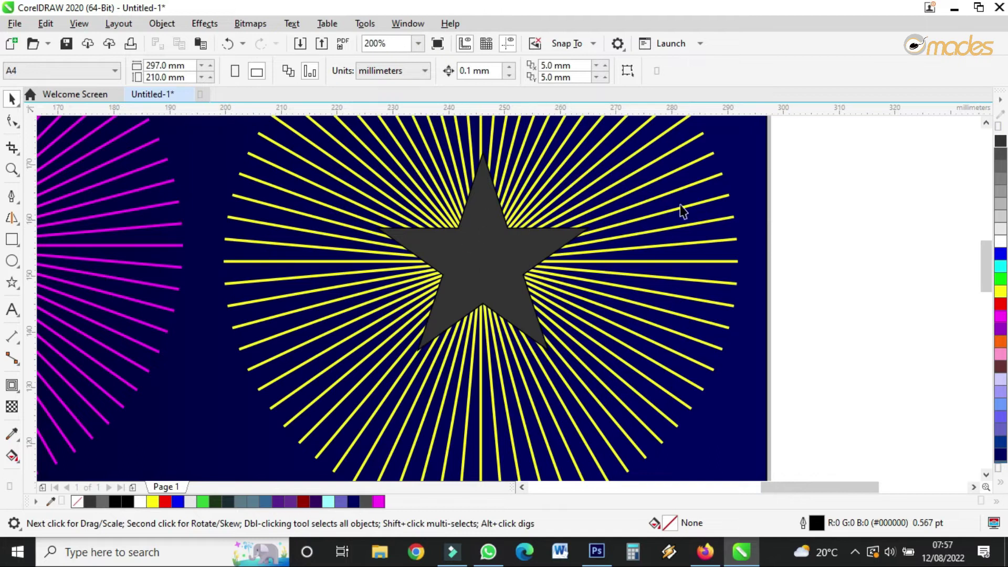
click(516, 256)
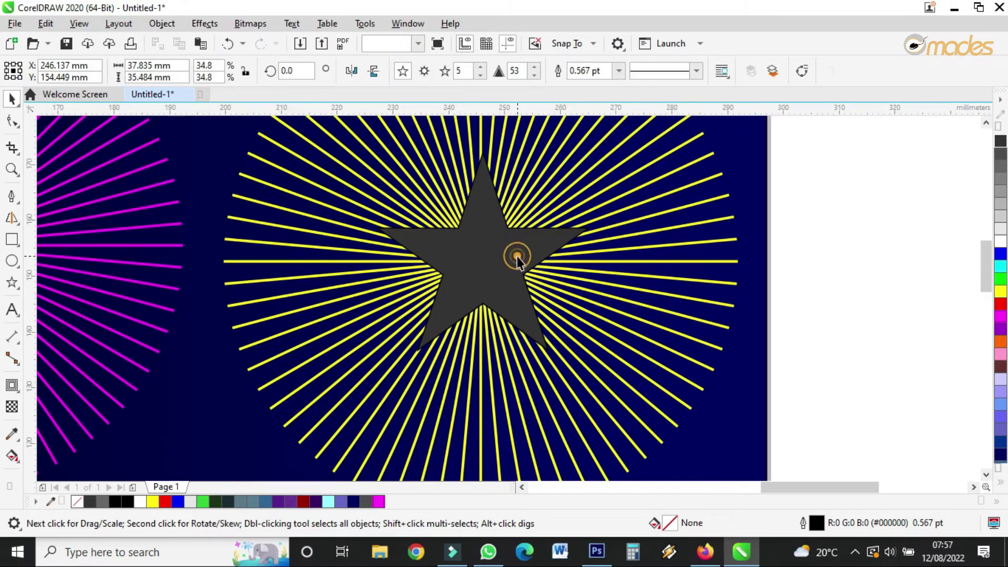
drag(516, 256, 746, 278)
key(Delete)
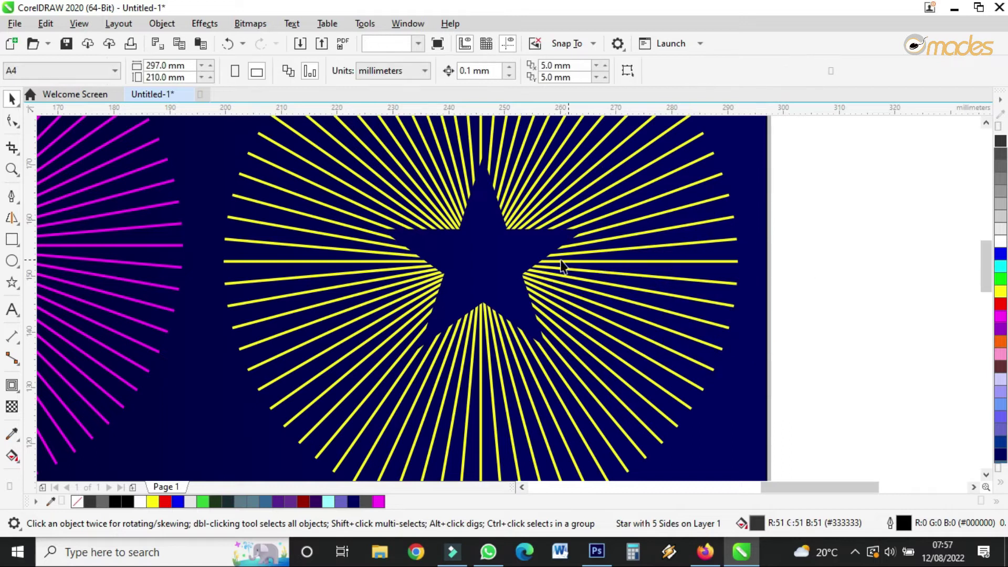
scroll(560, 265, down, 3)
scroll(474, 277, up, 1)
scroll(492, 248, down, 1)
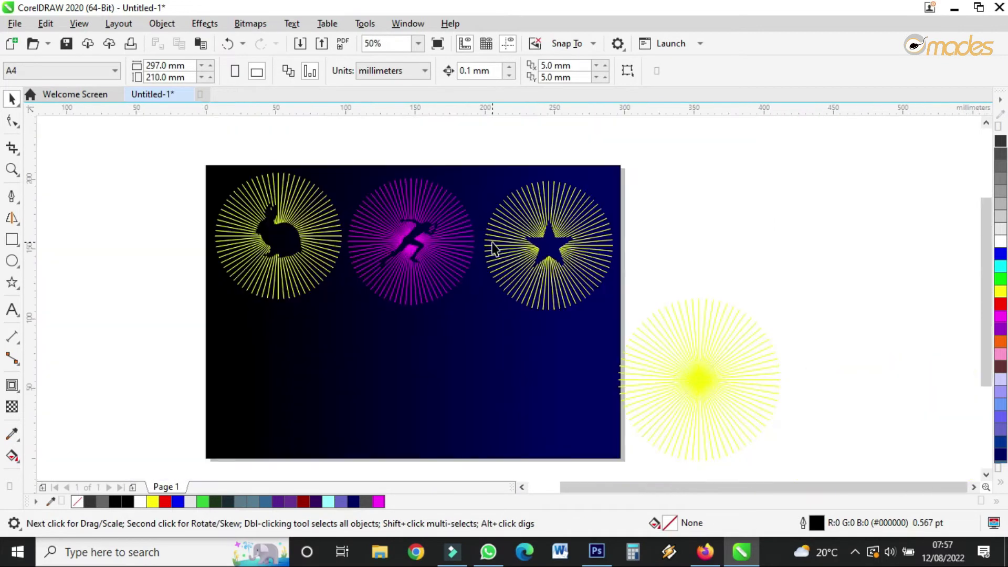
Recolour the star burst's lines, trying light purple before settling on white.
scroll(568, 241, up, 2)
click(525, 240)
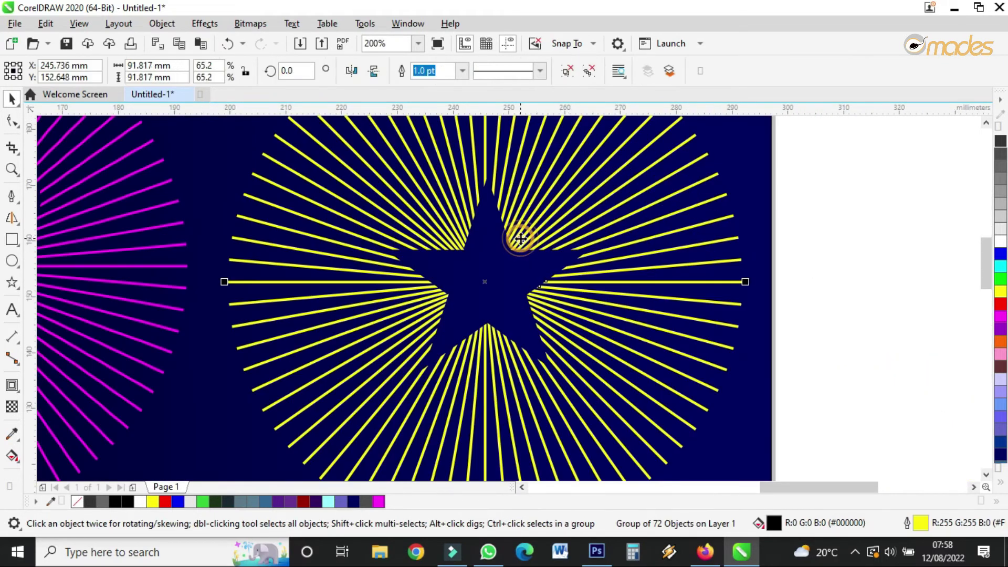
click(998, 484)
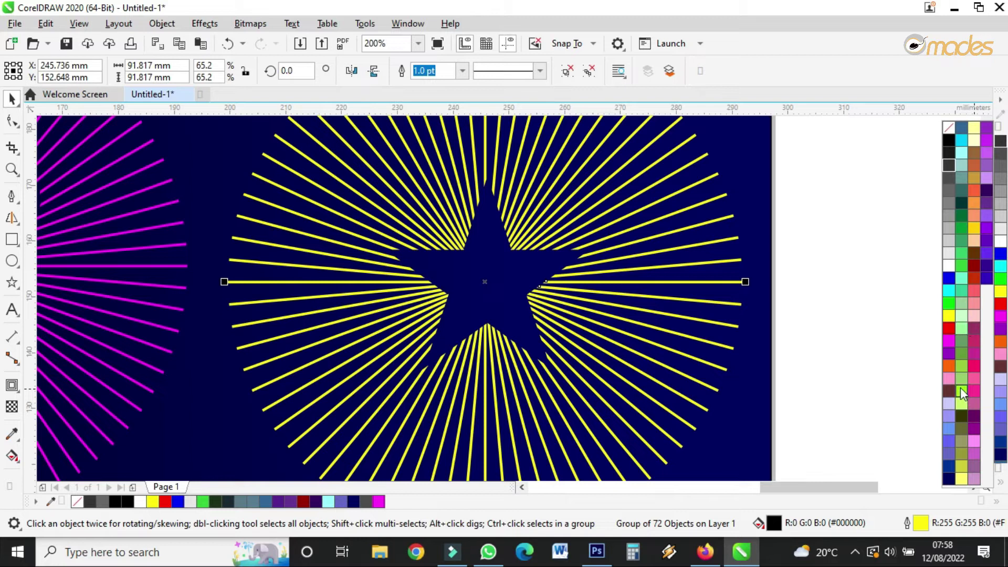
right_click(985, 180)
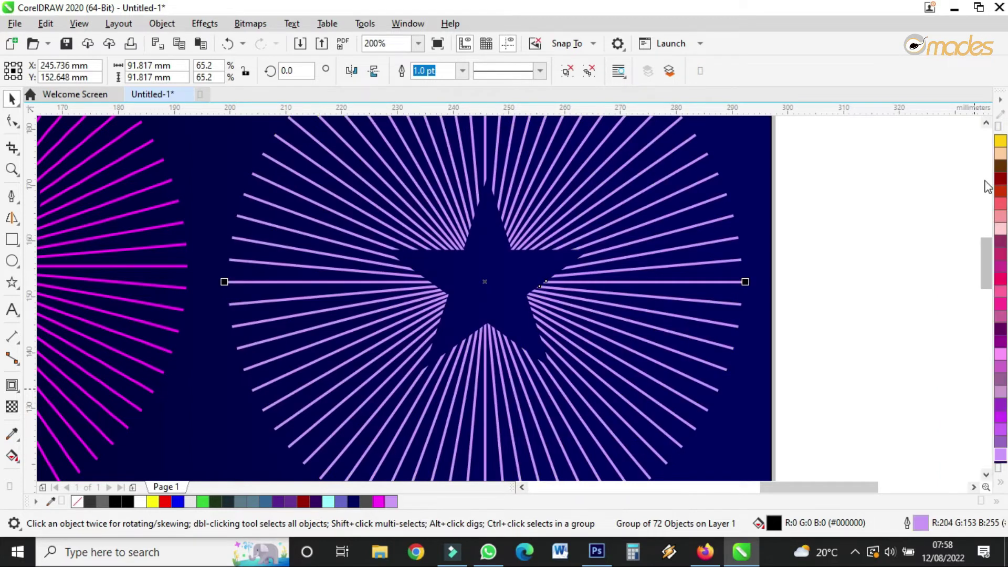
click(1000, 483)
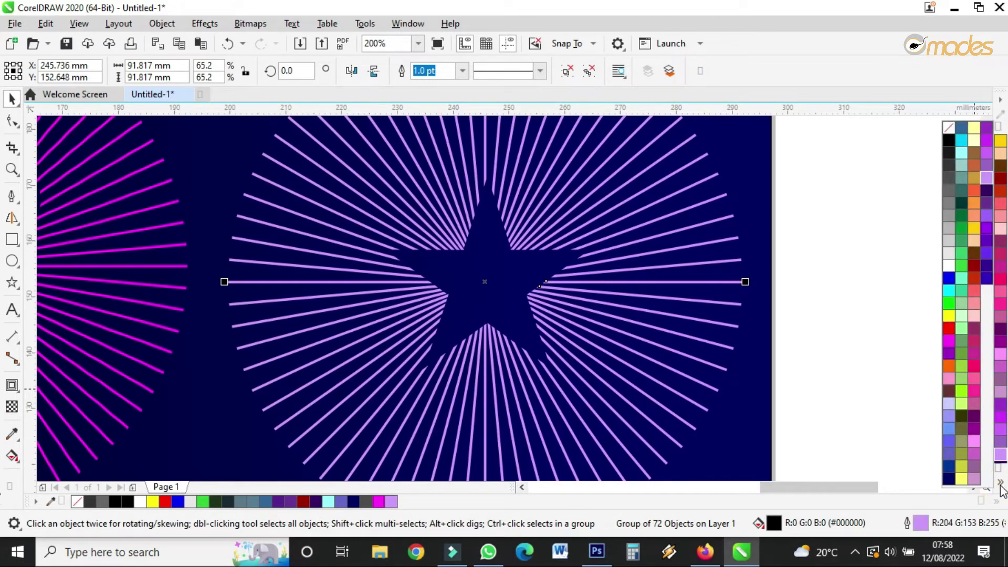
right_click(947, 265)
scroll(840, 273, down, 4)
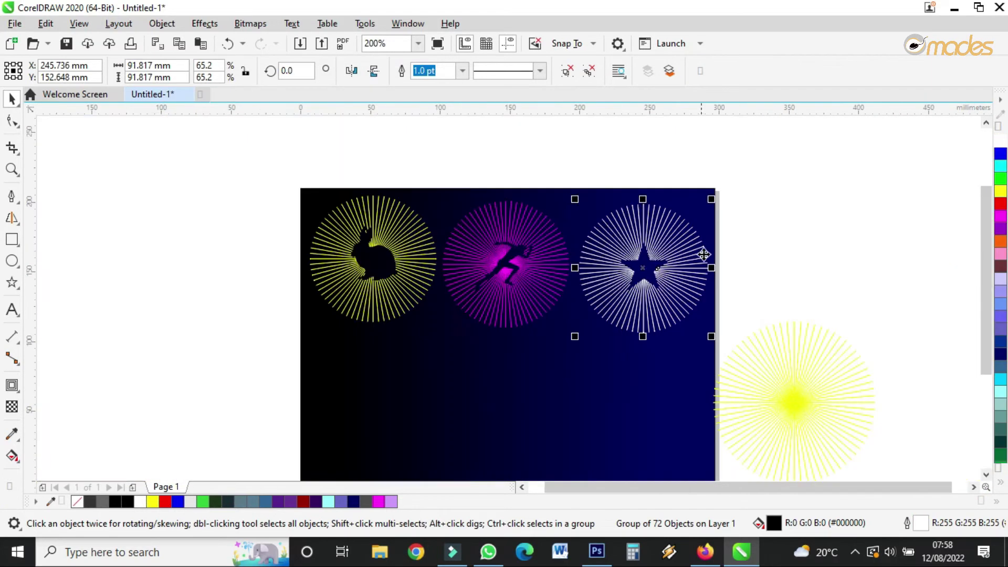
click(779, 251)
Place a copy of the spare yellow burst in the page's lower left, near X 72, Y 49 mm.
drag(807, 408, 400, 414)
scroll(507, 245, up, 2)
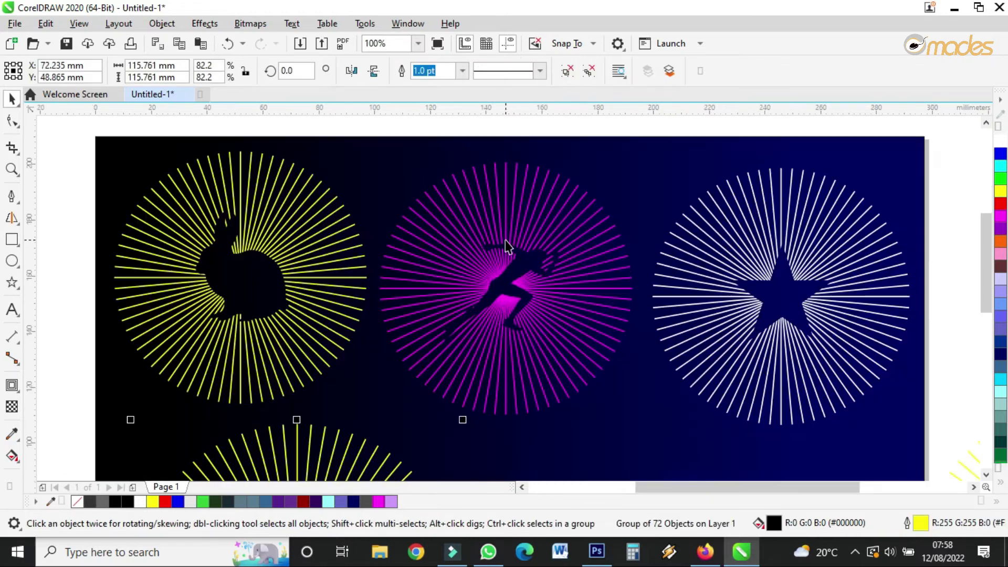
scroll(600, 185, down, 2)
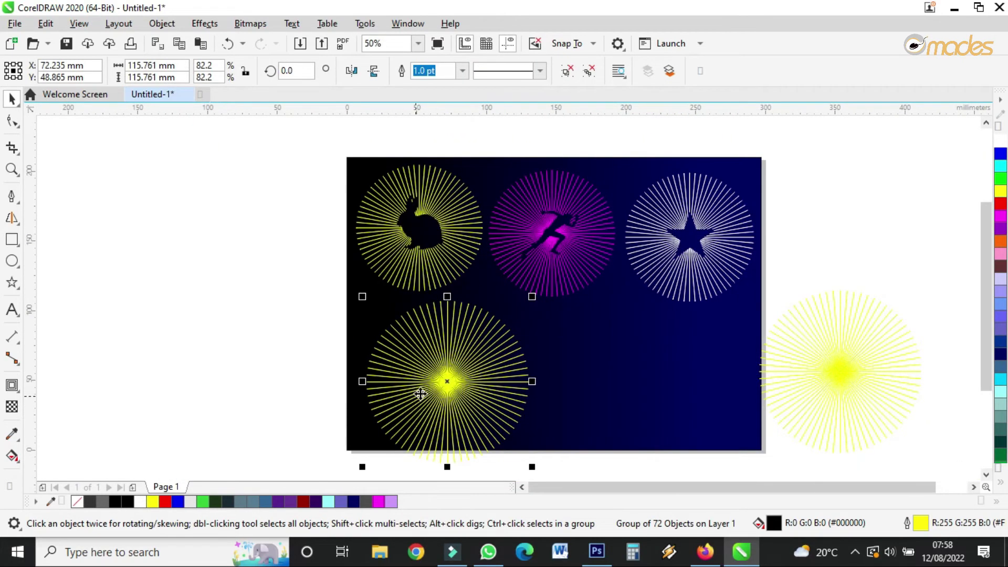
Draw a heart from the basic common shapes, about 73 × 71 mm, in the empty lower right area of the page.
click(14, 284)
click(50, 331)
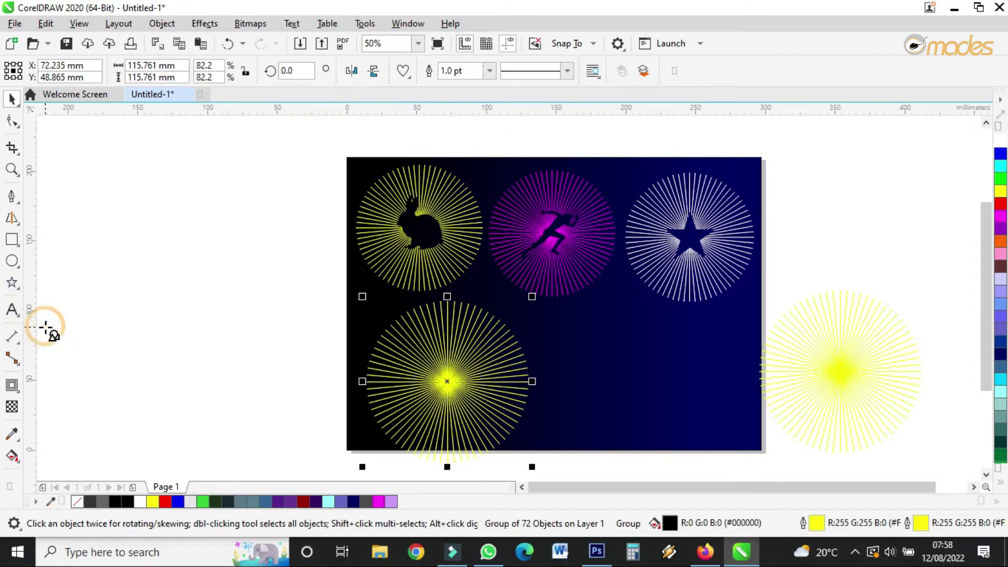
click(403, 73)
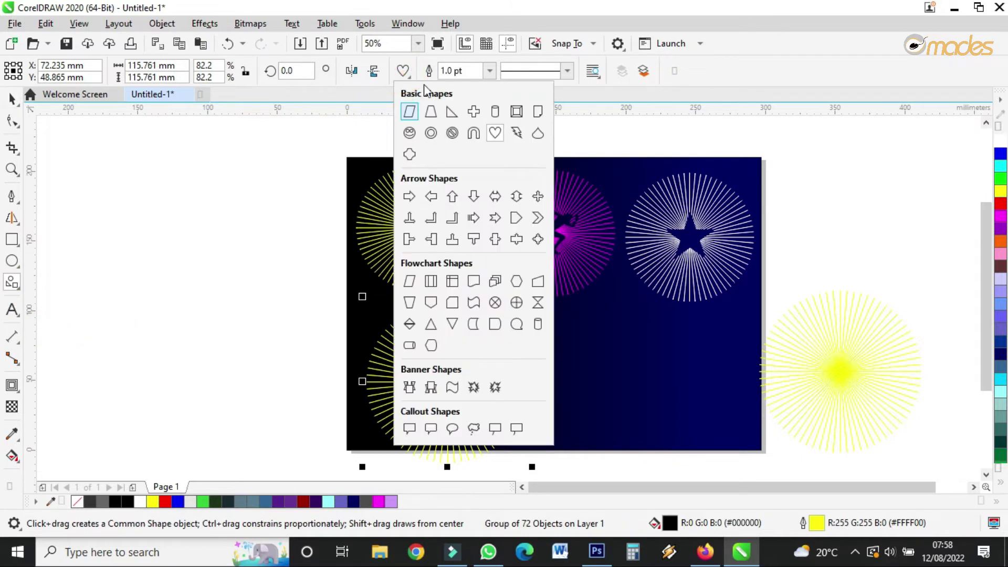
click(495, 133)
mouse_move(571, 339)
mouse_down()
mouse_move(660, 439)
mouse_move(680, 447)
mouse_up()
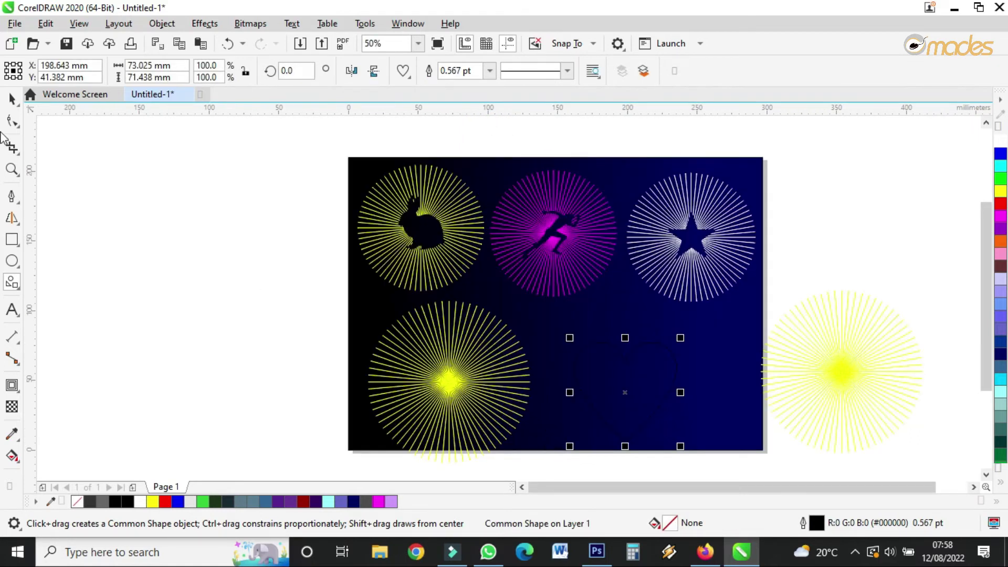
Fill the heart with red, shrink it to about 37 × 36 mm and place it over the centre of the lower-left burst.
click(11, 98)
click(1002, 206)
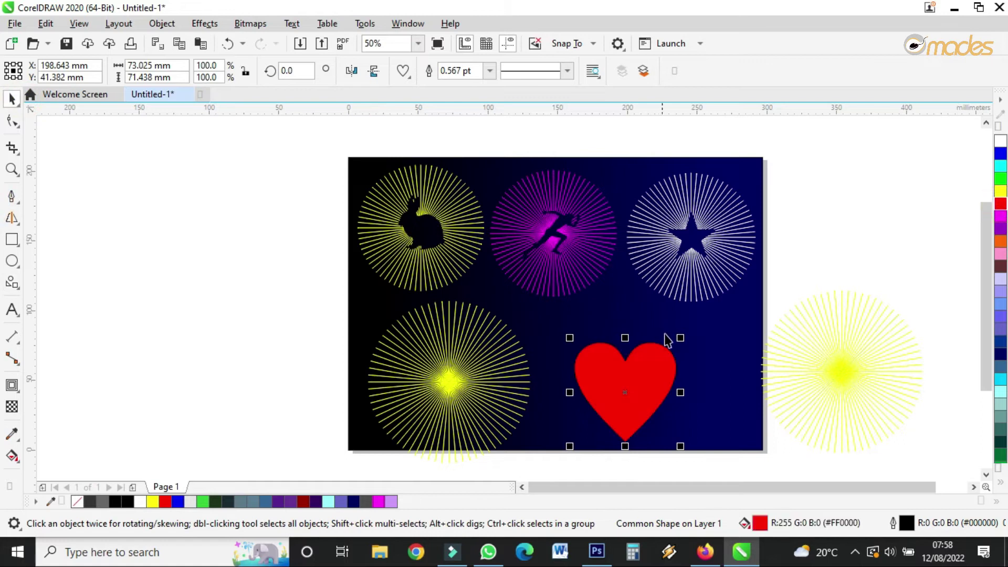
drag(682, 337, 452, 379)
scroll(452, 380, up, 3)
scroll(525, 279, down, 1)
mouse_move(540, 266)
mouse_down()
mouse_move(558, 234)
mouse_move(551, 256)
mouse_up()
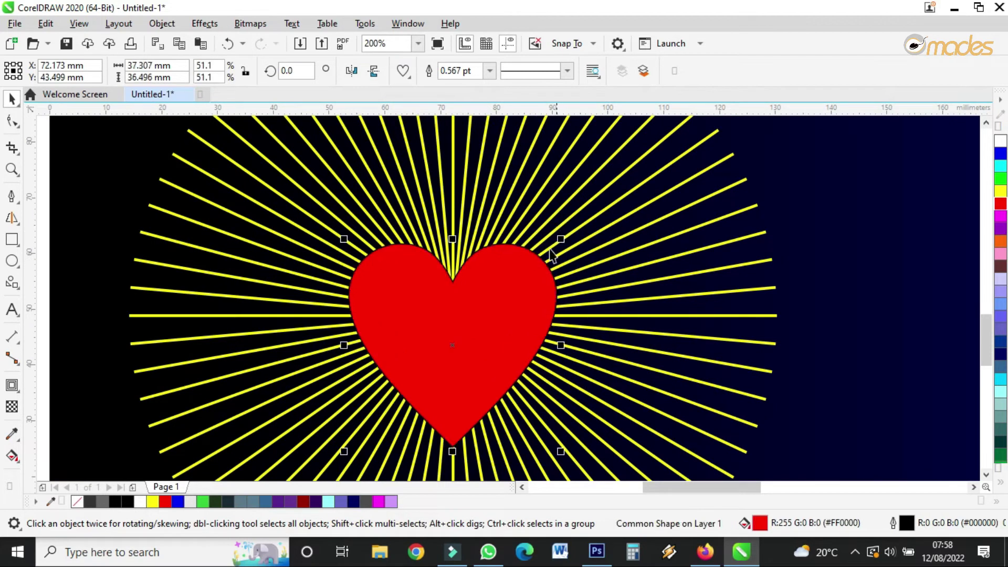
Raise the red heart slightly to about Y 45 mm on the burst and scale it down a little more.
scroll(531, 272, down, 2)
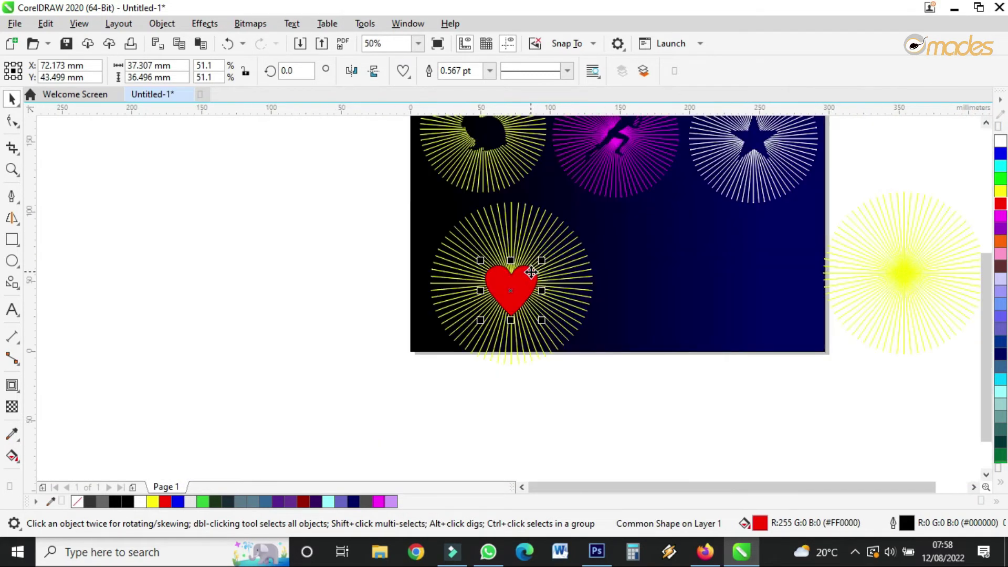
scroll(531, 272, up, 1)
drag(516, 297, 516, 294)
scroll(515, 294, up, 1)
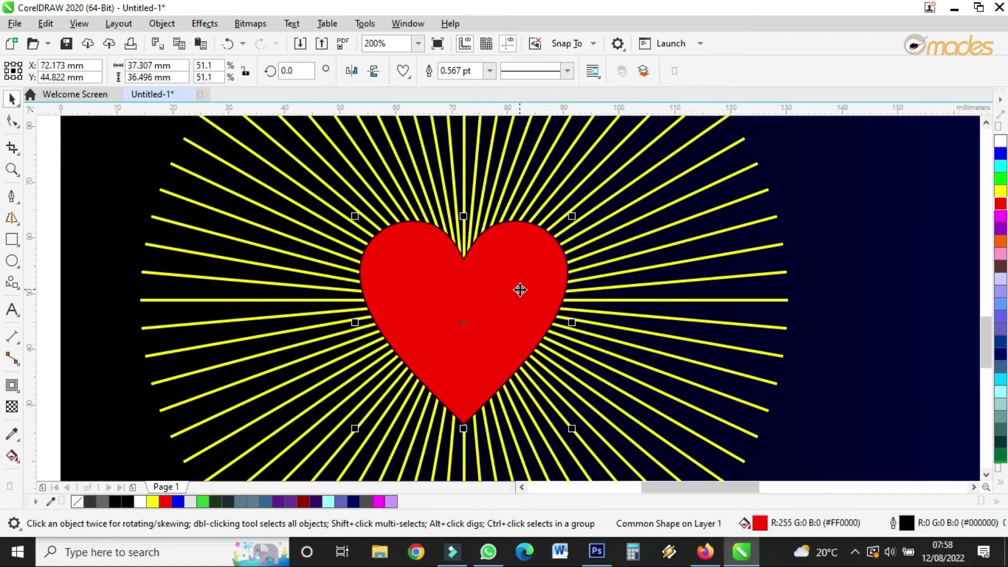
drag(572, 215, 553, 232)
Scatter four smaller copies of the heart over the burst's rays: three tiny ones and one medium-sized.
click(513, 281)
drag(513, 281, 719, 244)
drag(762, 193, 733, 229)
drag(725, 227, 405, 165)
Select all five red hearts on the burst and group them.
shift+click(380, 360)
shift+click(487, 313)
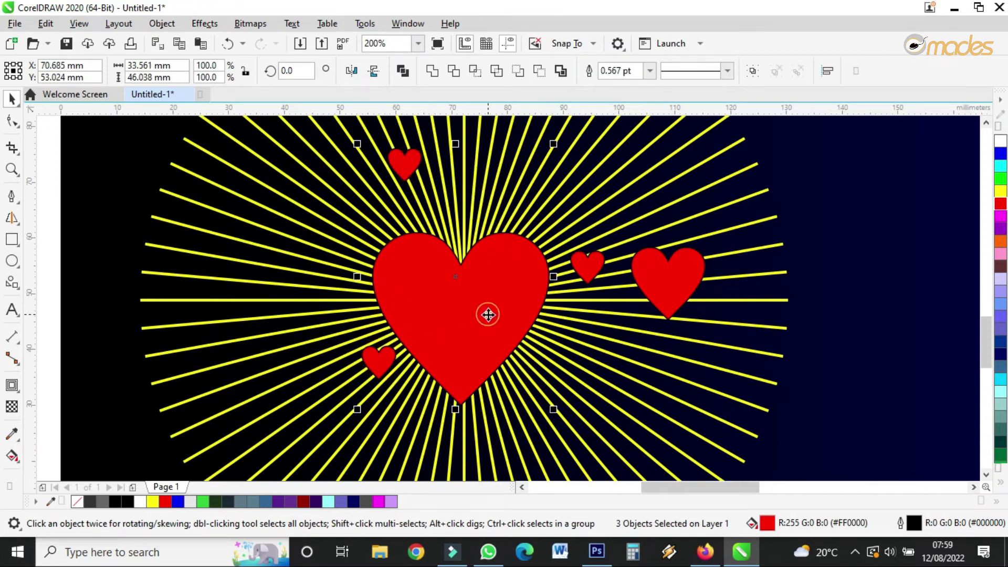
shift+click(591, 268)
shift+click(659, 282)
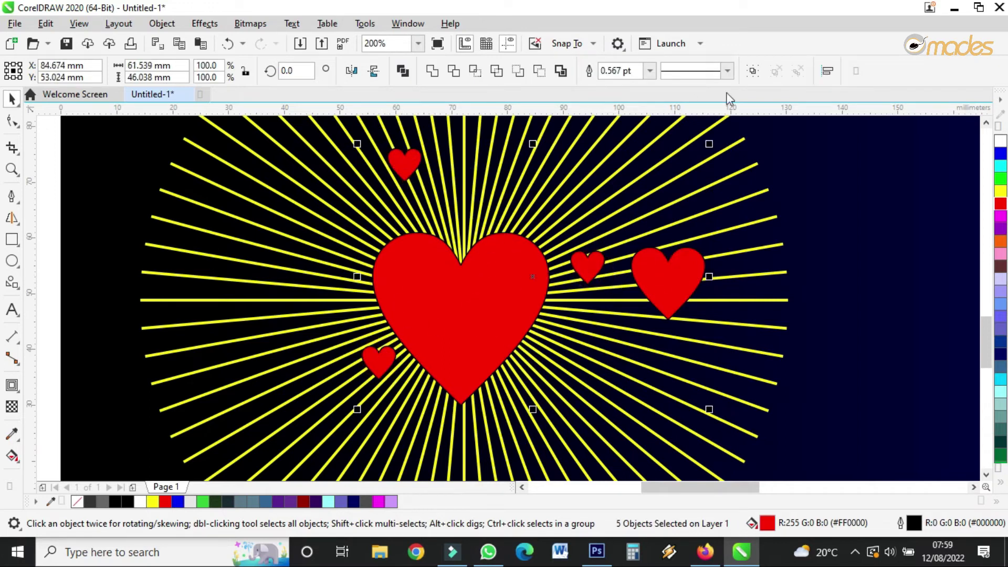
click(753, 72)
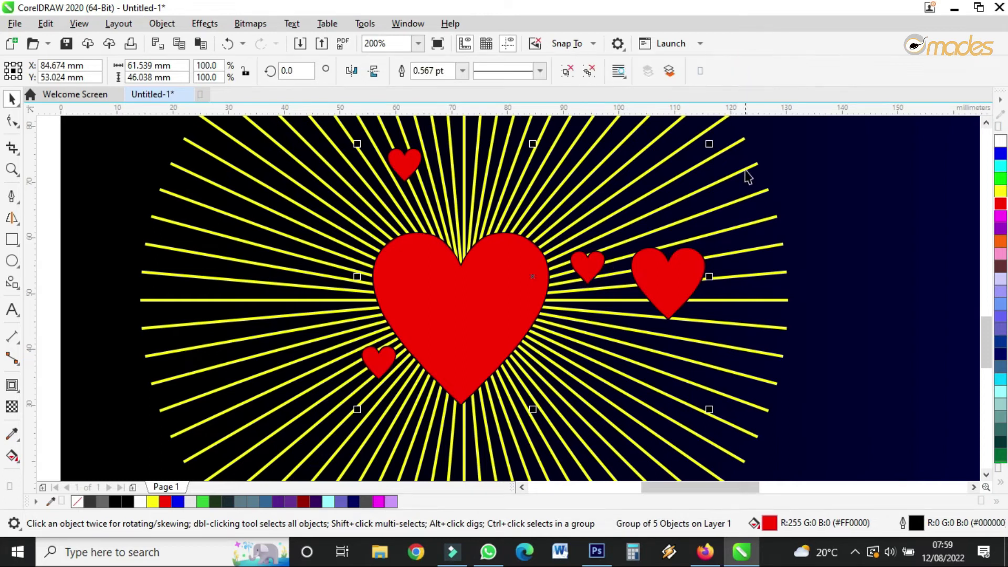
Try moving the heart group to centre it on the burst, and undo the moves.
shift+click(760, 193)
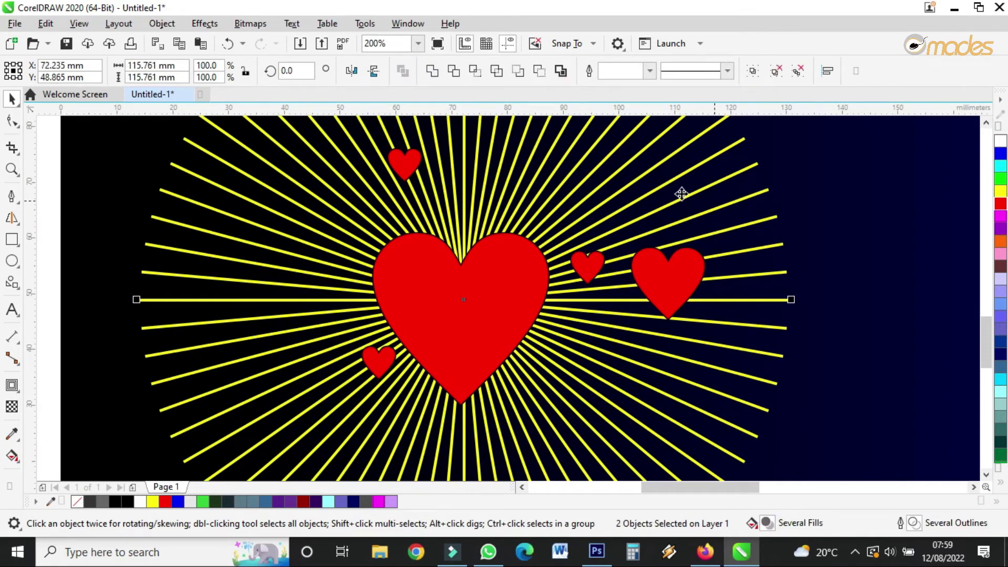
click(796, 223)
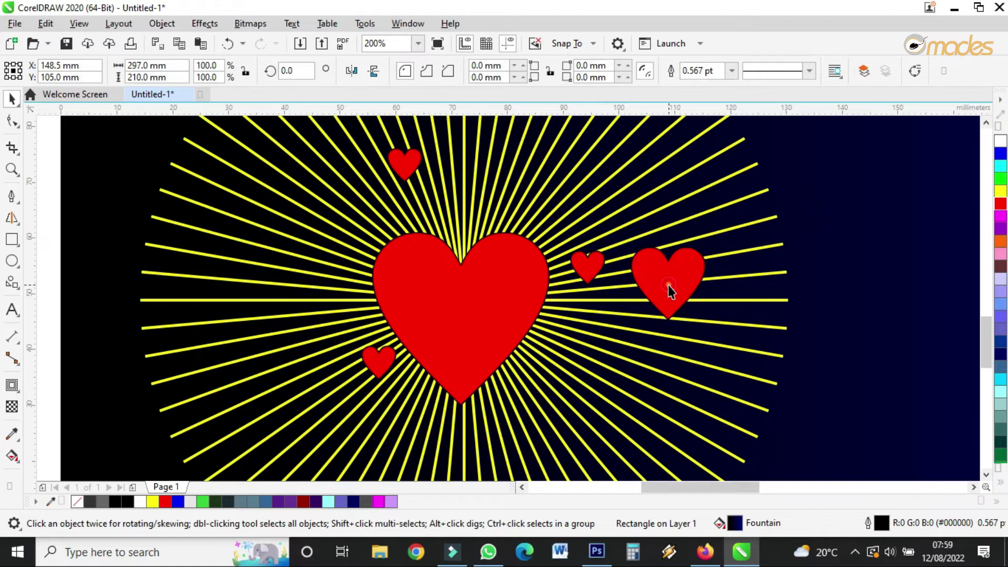
click(668, 285)
drag(668, 284, 599, 306)
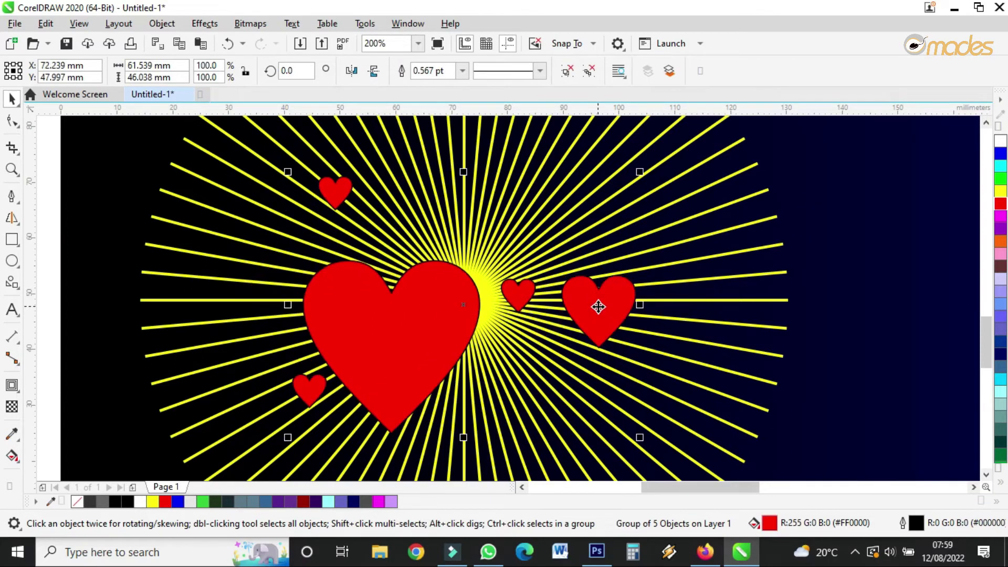
click(227, 43)
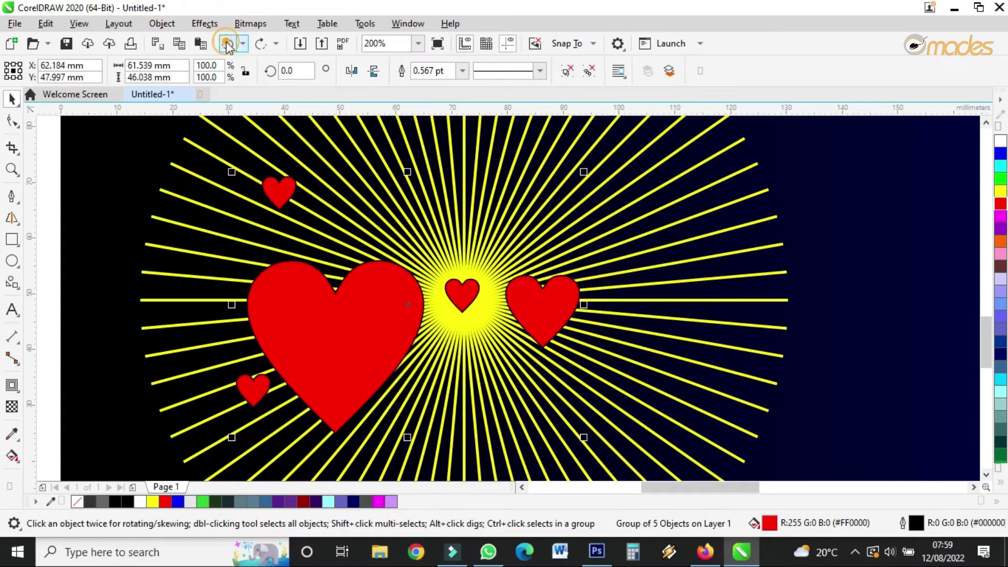
click(228, 43)
Trim the burst with the heart group, pull the hearts off the page and delete them.
scroll(693, 280, up, 2)
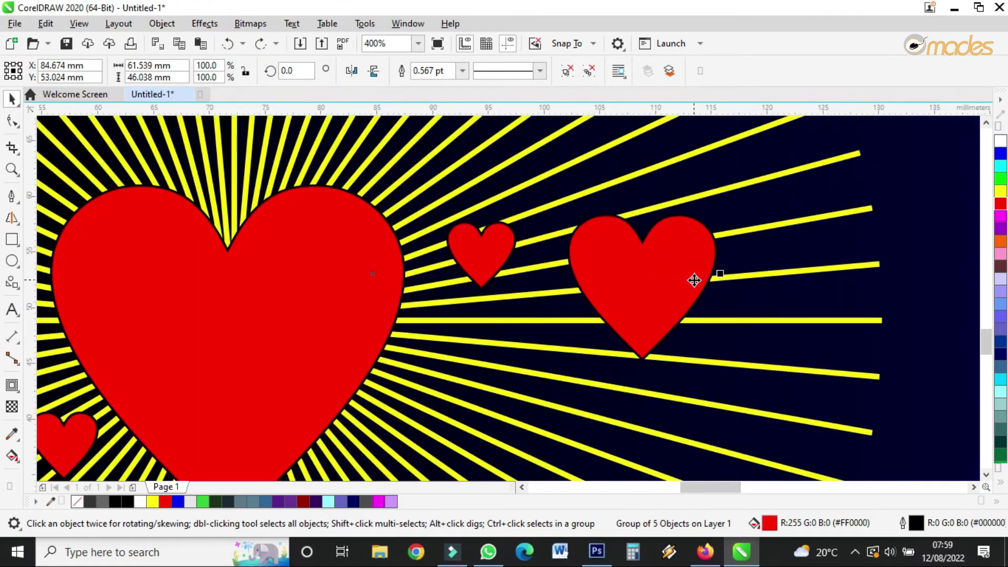
shift+click(792, 271)
scroll(663, 263, down, 2)
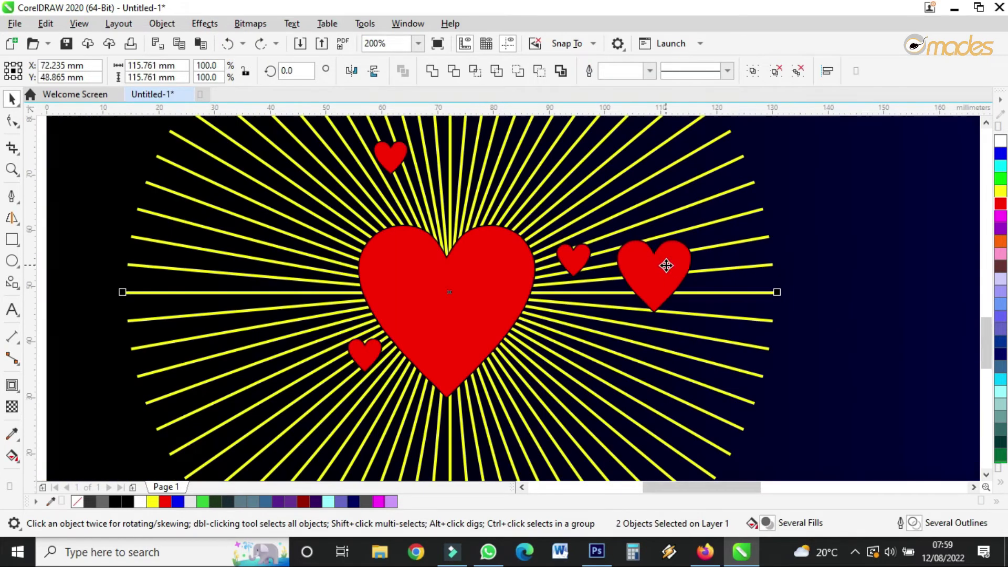
click(451, 70)
scroll(551, 162, down, 4)
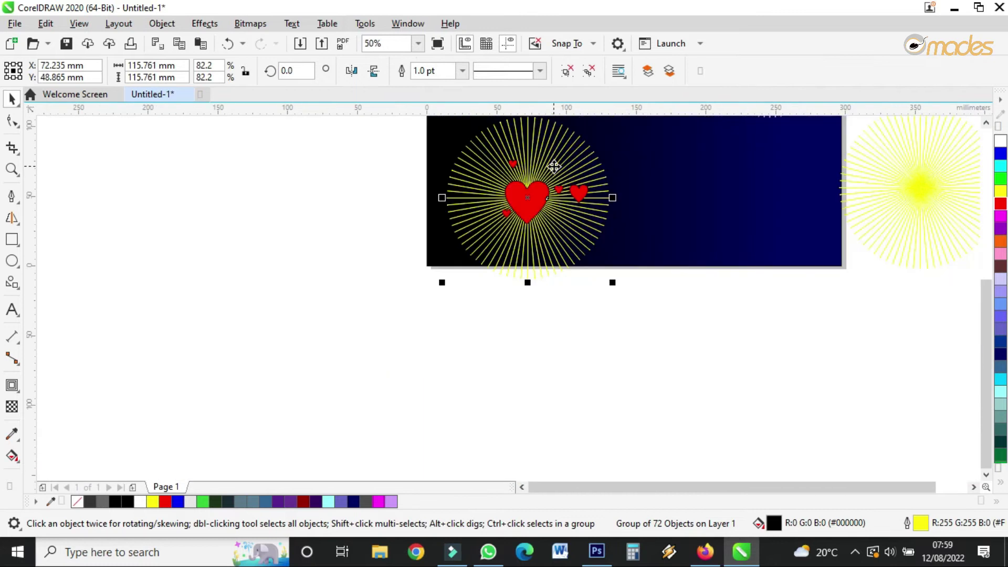
drag(568, 194, 276, 230)
scroll(597, 187, up, 6)
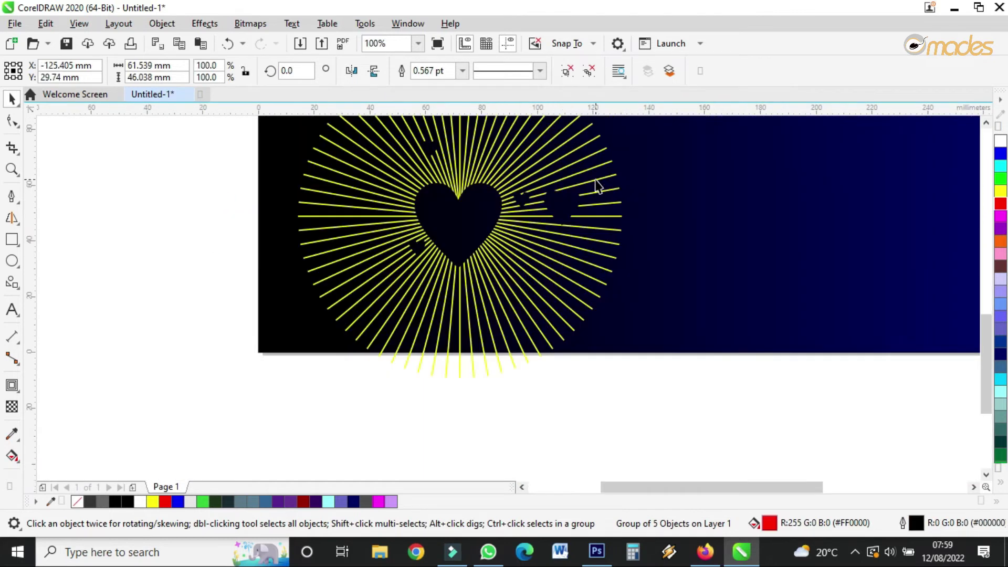
scroll(597, 184, down, 4)
key(Escape)
scroll(322, 297, down, 2)
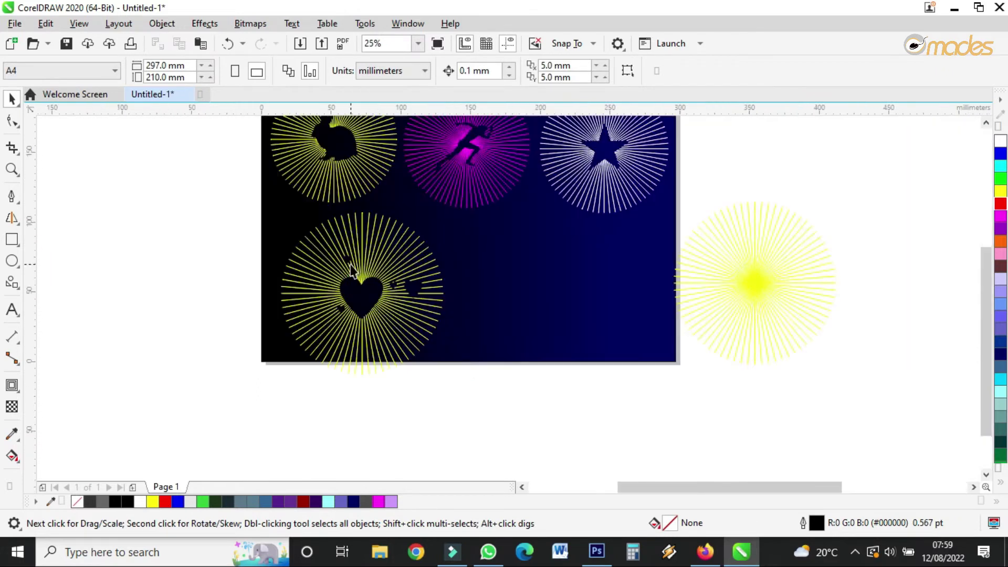
Shrink the heart burst to about 99 × 99 mm and place it fully inside the page's lower left, near X 66, Y 56 mm.
scroll(368, 302, up, 2)
click(377, 299)
drag(536, 157, 504, 191)
drag(364, 308, 369, 275)
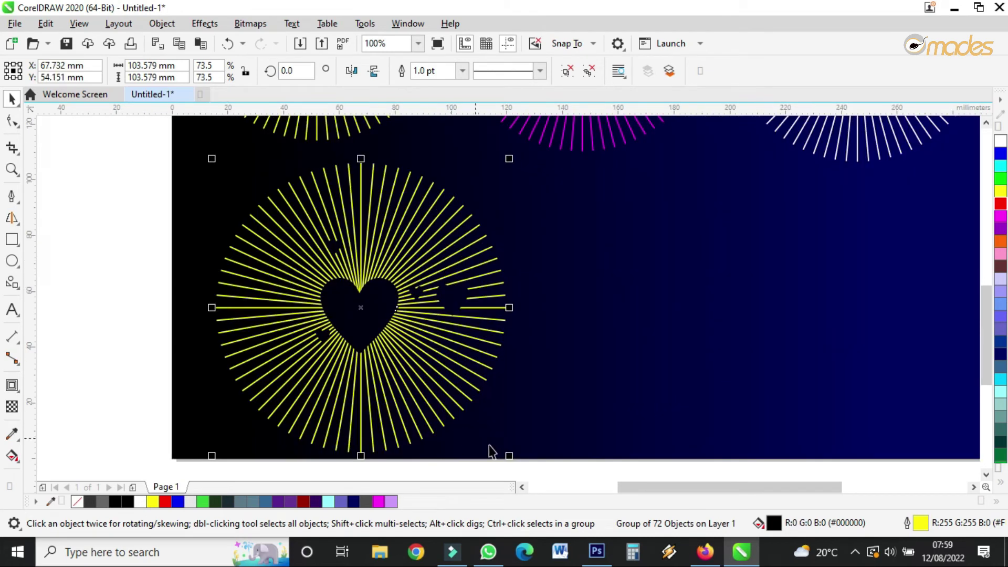
drag(512, 459, 496, 445)
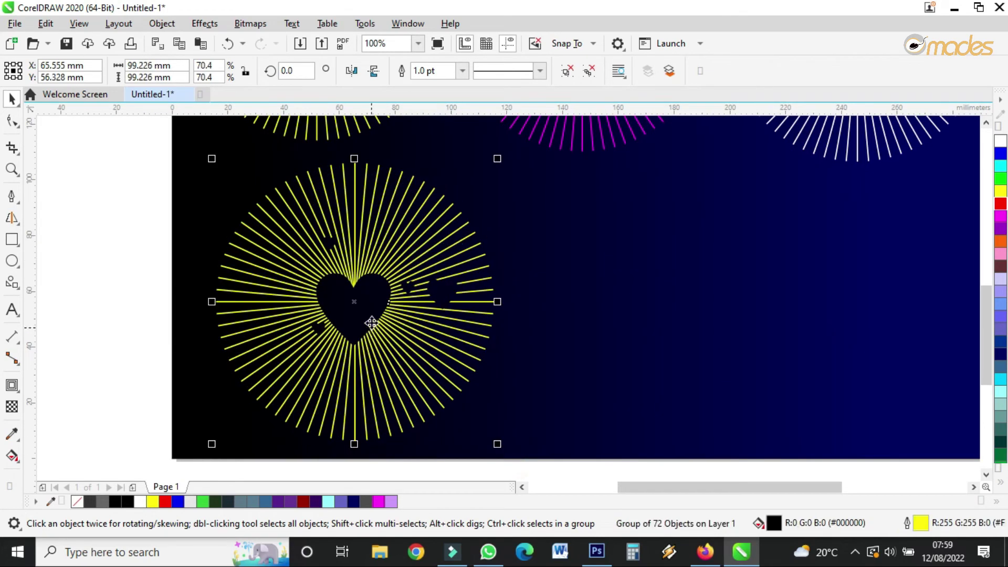
Place a copy of the spare yellow burst in the page's lower right area, near X 200, Y 54 mm.
scroll(386, 306, down, 2)
drag(754, 313, 553, 309)
scroll(440, 298, up, 2)
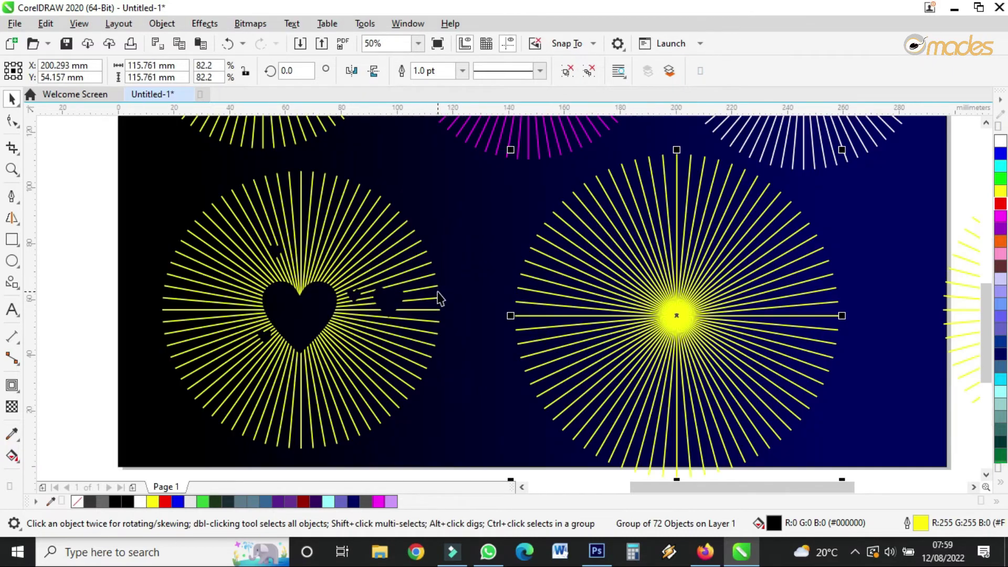
Recolour the heart burst's lines orange.
click(342, 309)
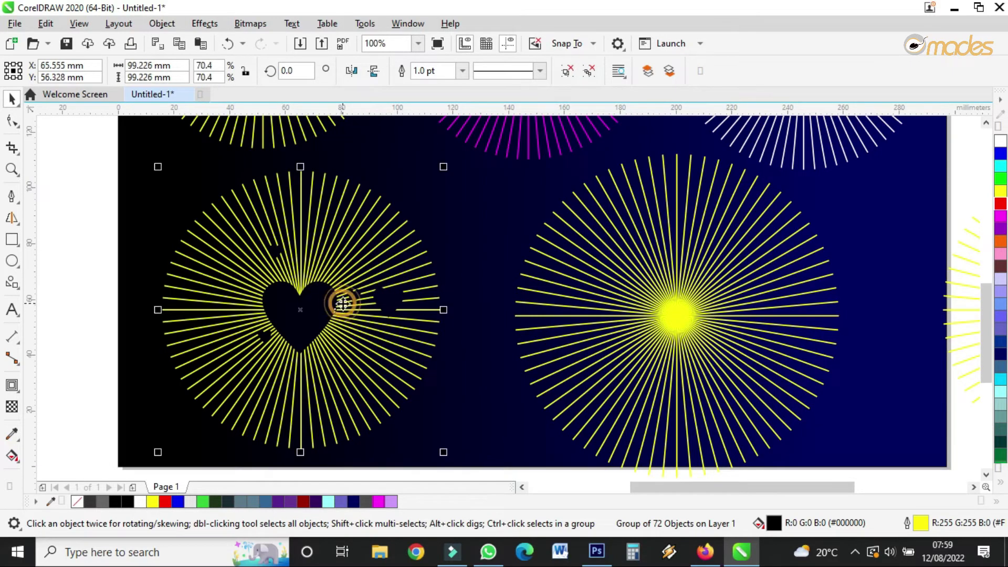
click(1000, 484)
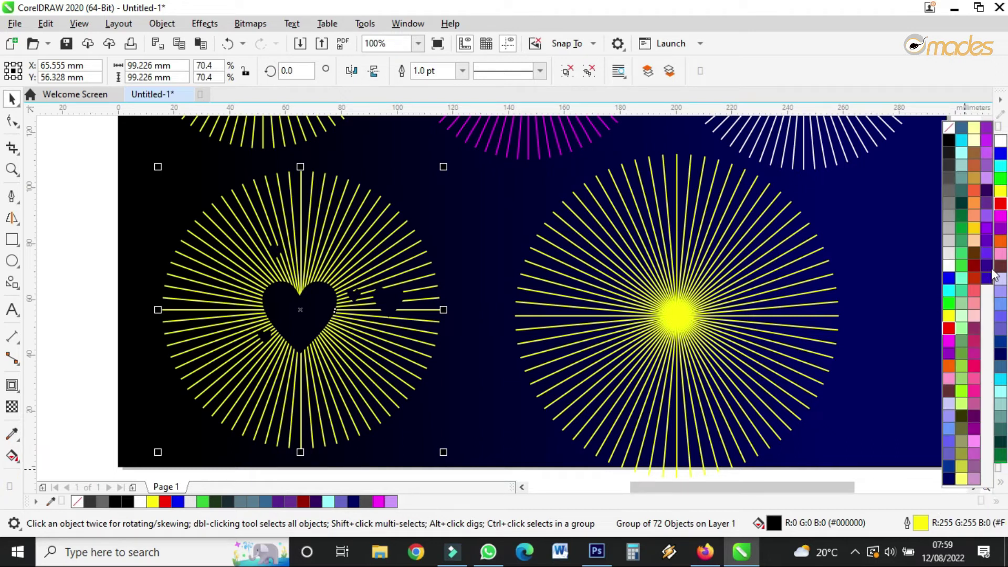
right_click(999, 243)
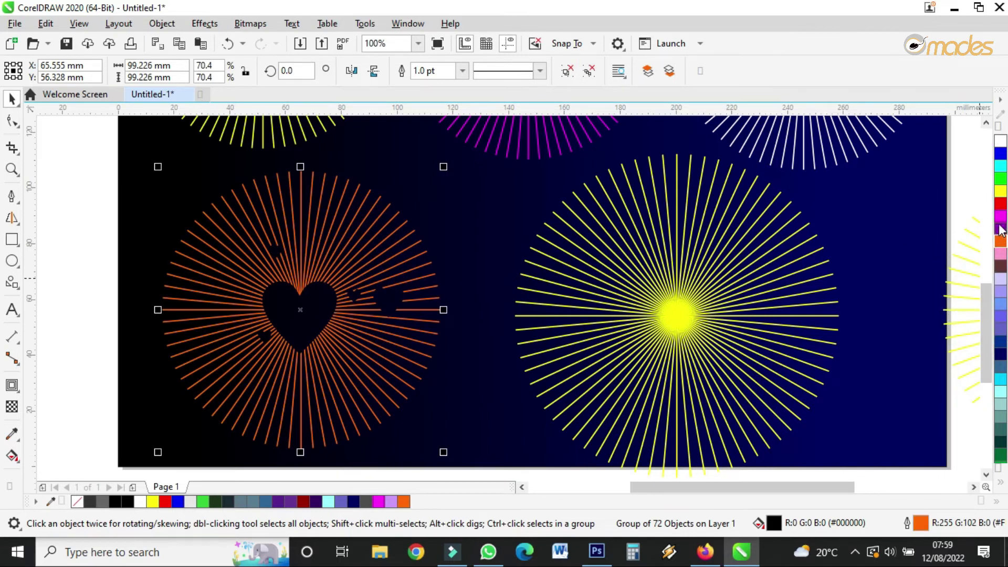
Shrink the new yellow burst to about 105 × 105 mm and position it inside the page, near X 195, Y 54 mm.
click(682, 313)
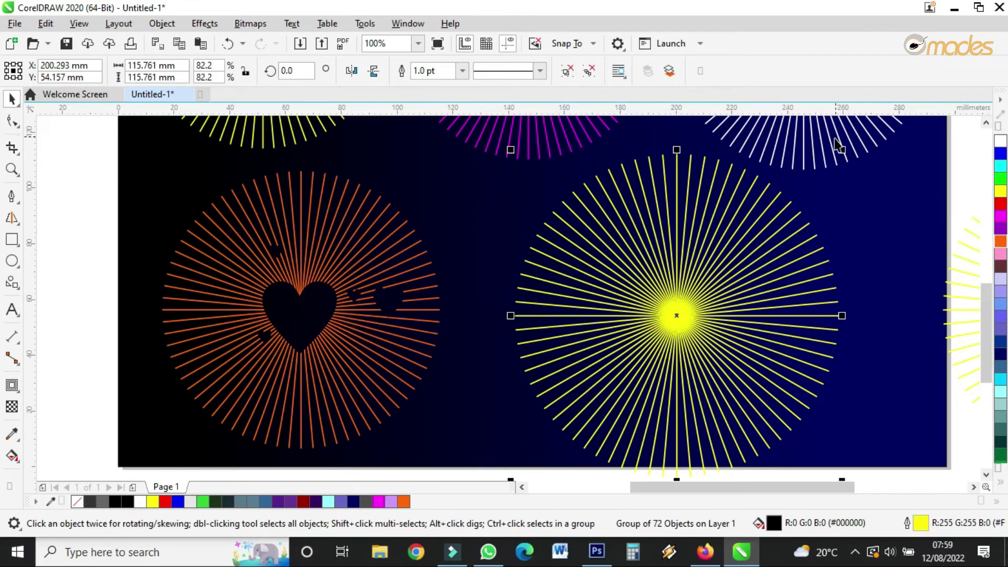
drag(842, 150, 812, 180)
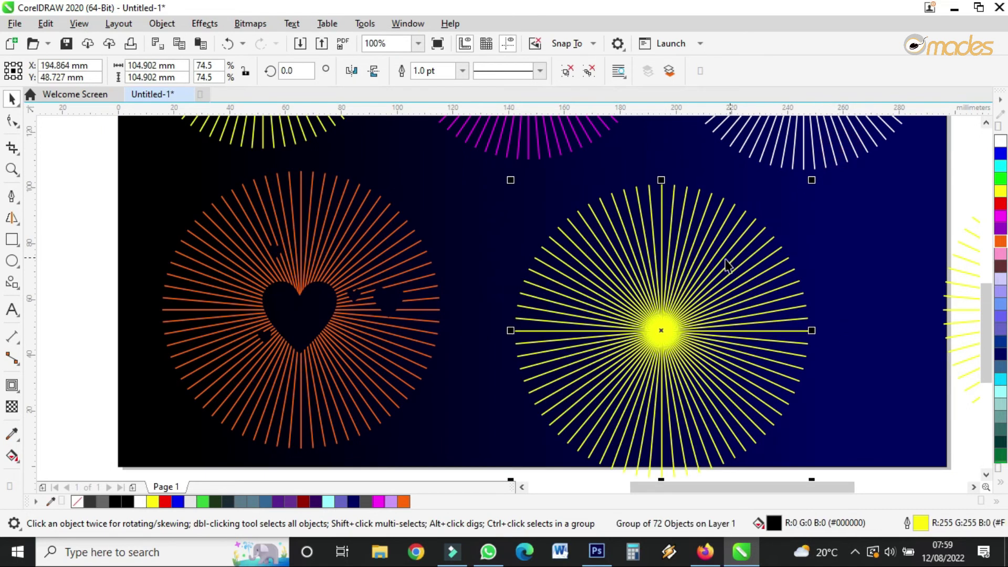
drag(672, 327, 671, 312)
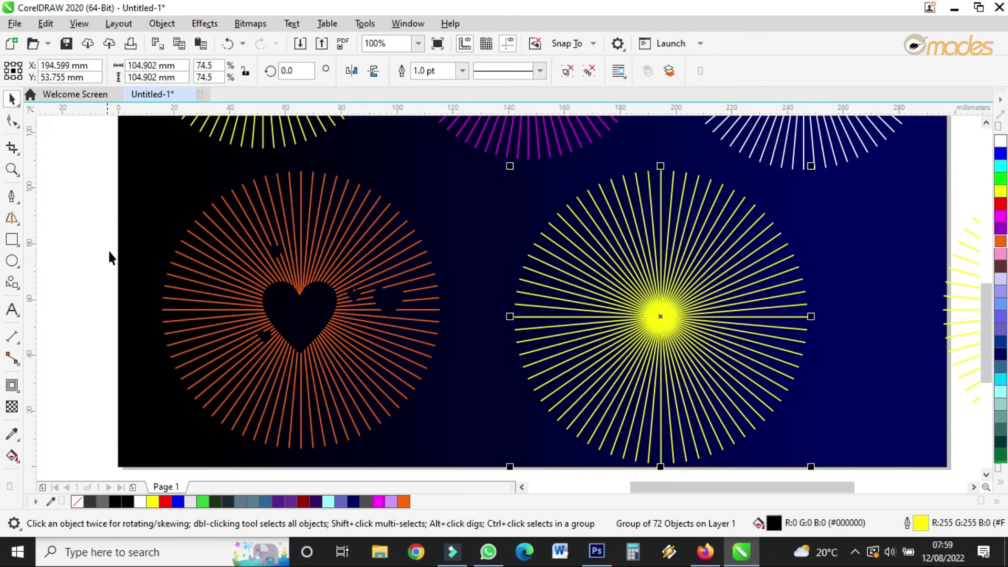
Add the artistic text "LOGO" between the two lower bursts and enlarge it to about 62 × 17 mm.
click(11, 313)
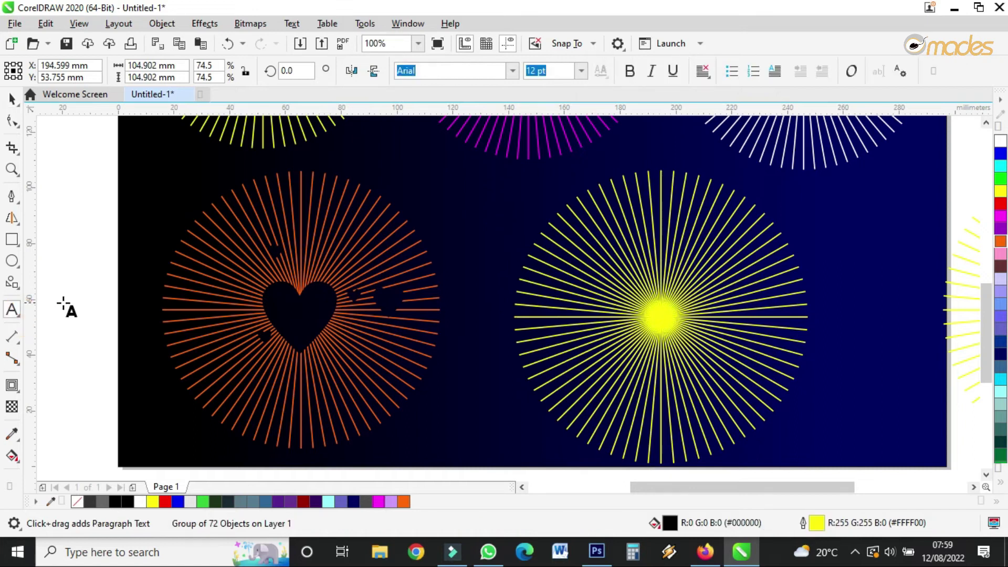
click(443, 424)
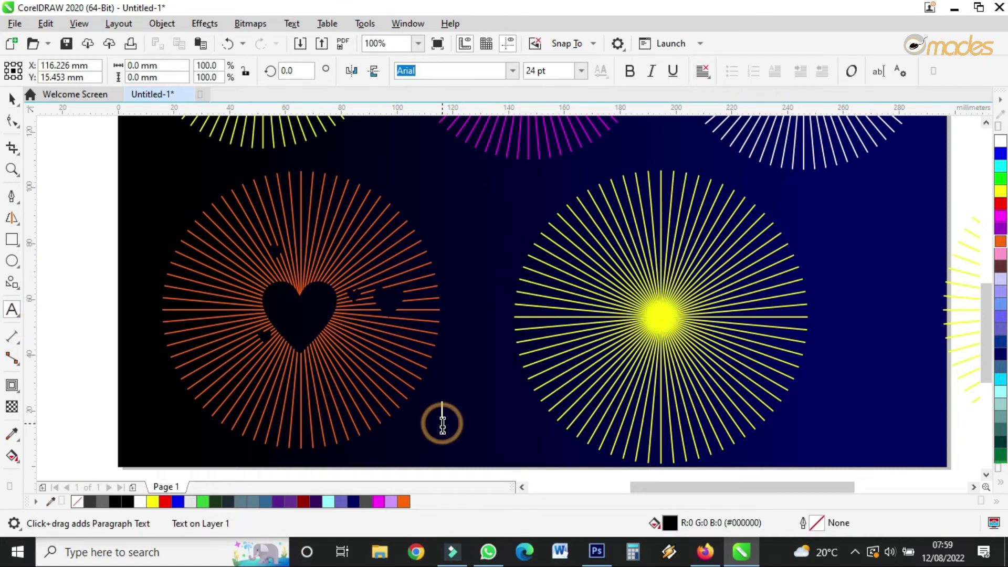
text(LOGO)
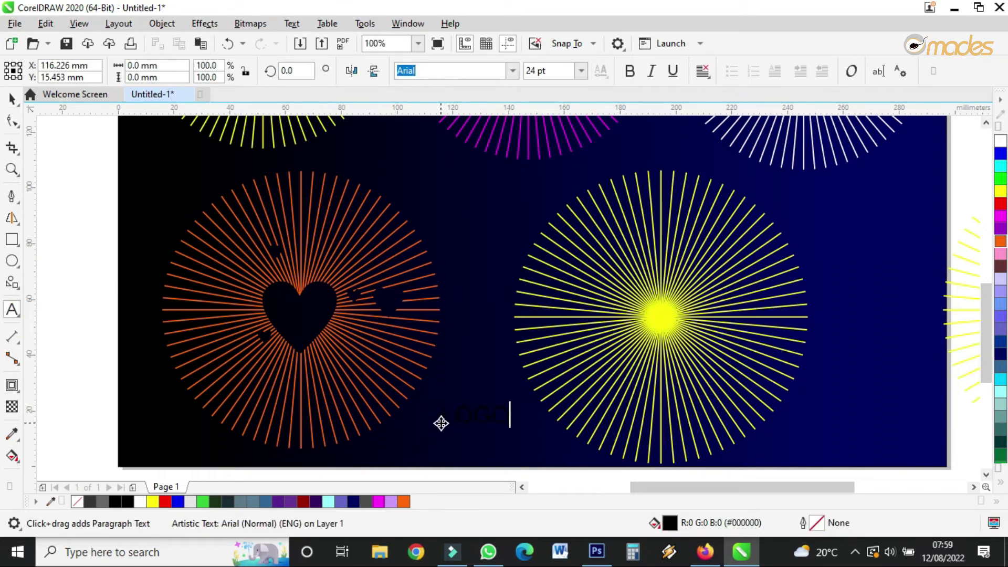
click(12, 98)
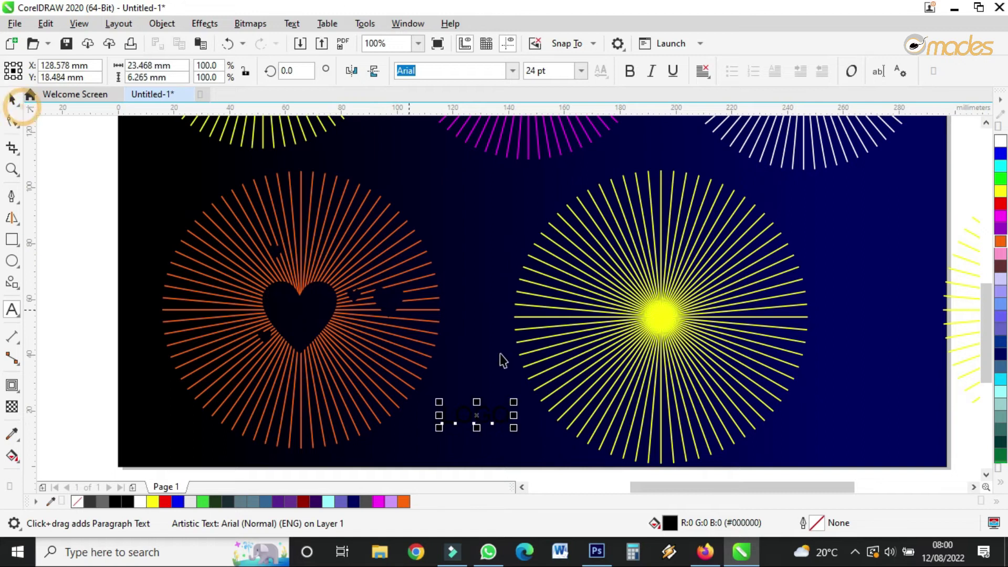
drag(515, 405, 621, 328)
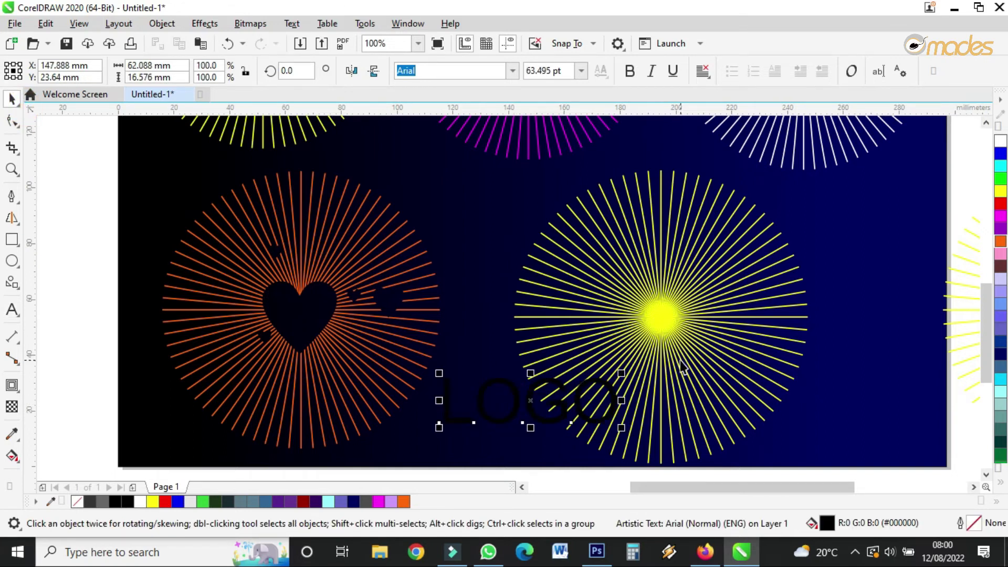
scroll(541, 337, down, 3)
scroll(546, 336, up, 3)
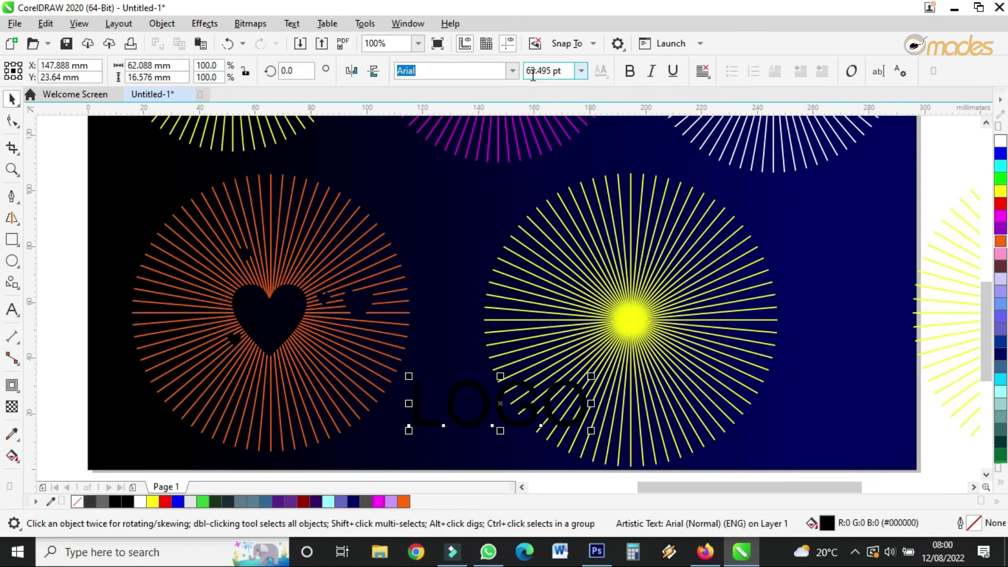
Set the LOGO text in Brush Script Std and move it over the yellow burst.
click(516, 76)
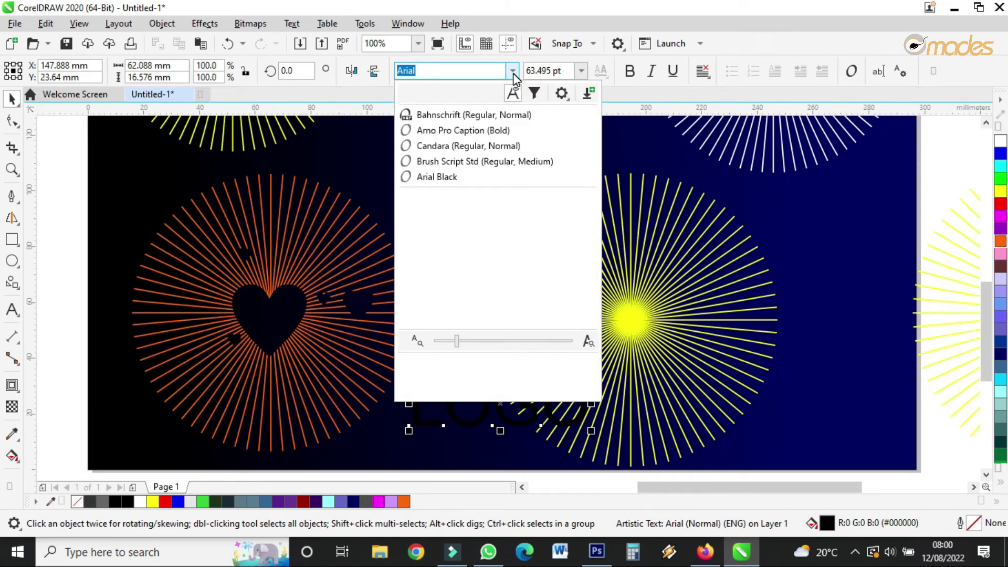
click(480, 166)
click(503, 402)
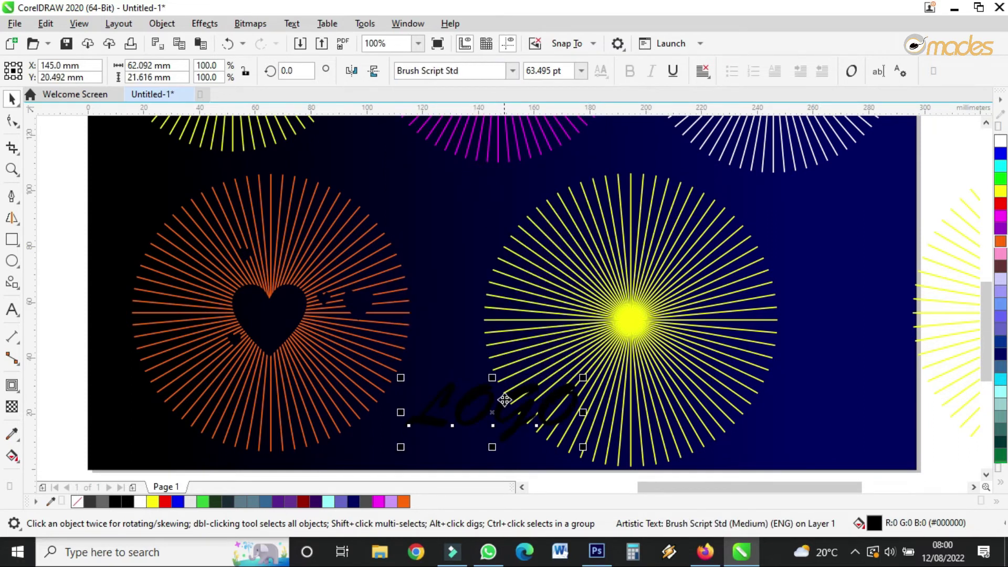
drag(607, 362, 613, 342)
Change the text on the yellow burst to "Logo".
double_click(570, 348)
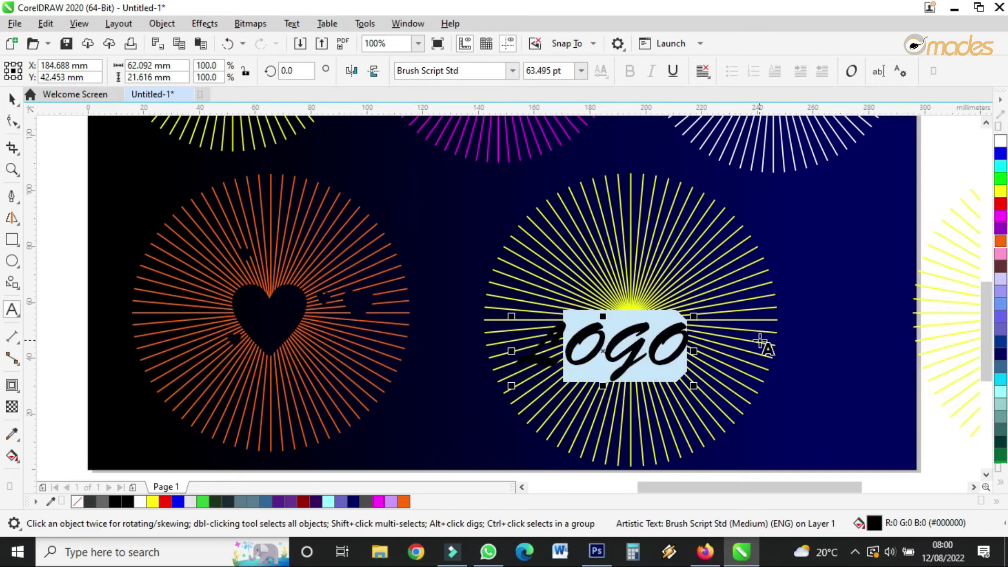
text(Logo)
click(11, 98)
Preview Calisto MT and the fonts matching "scr" on the Logo text.
click(506, 71)
click(512, 73)
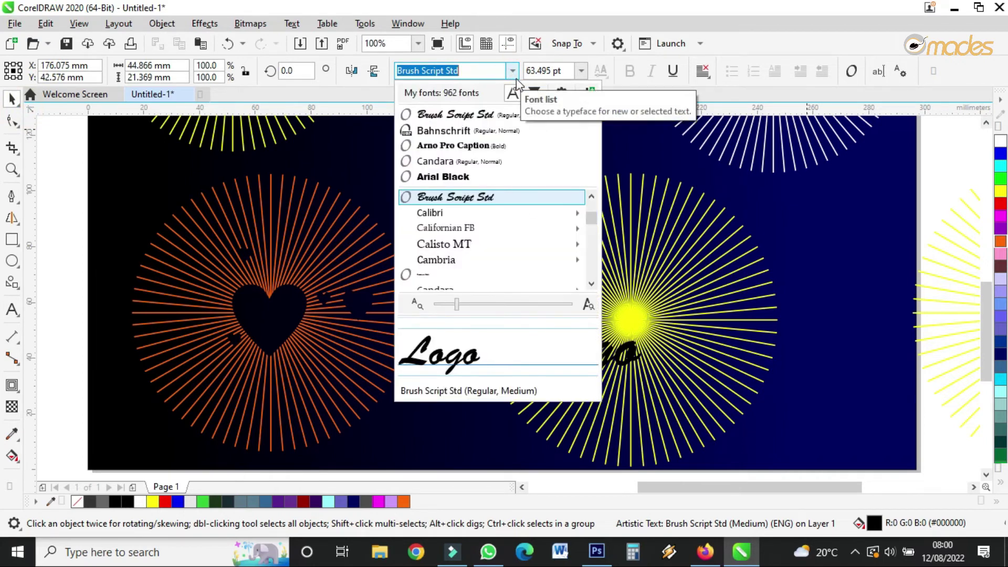
mouse_move(445, 243)
key(Right)
key(Down)
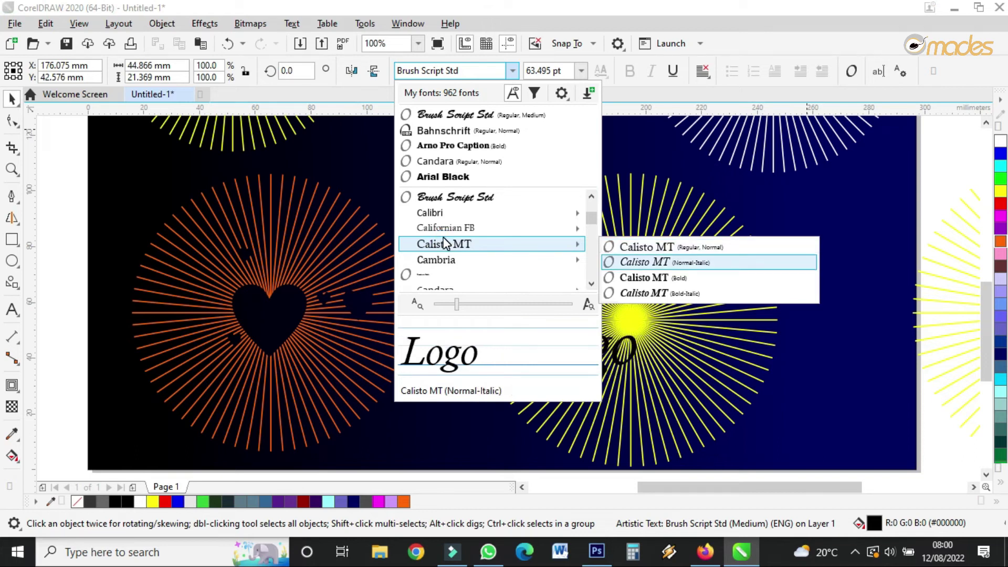
click(458, 72)
text(scr)
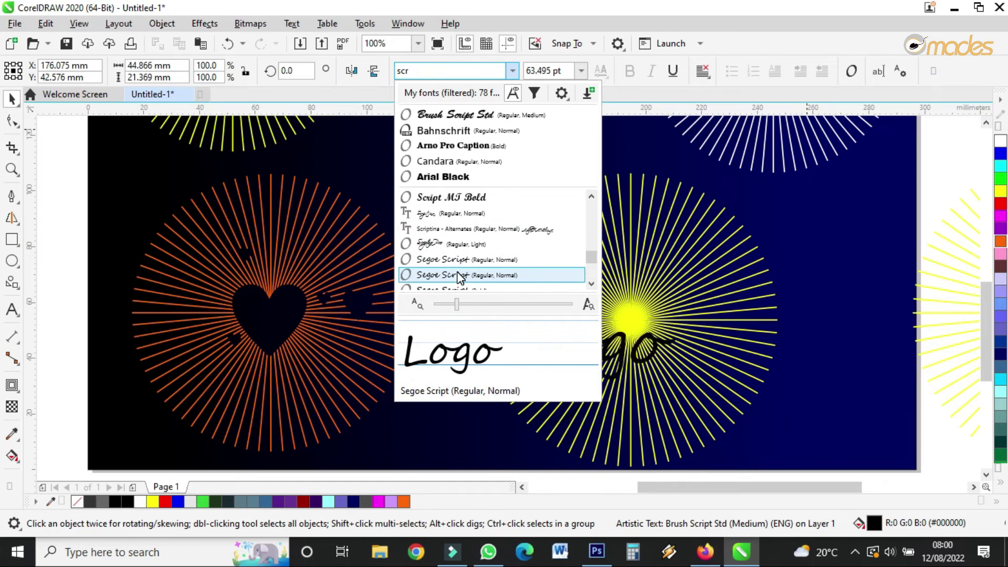
click(591, 287)
click(592, 287)
click(593, 289)
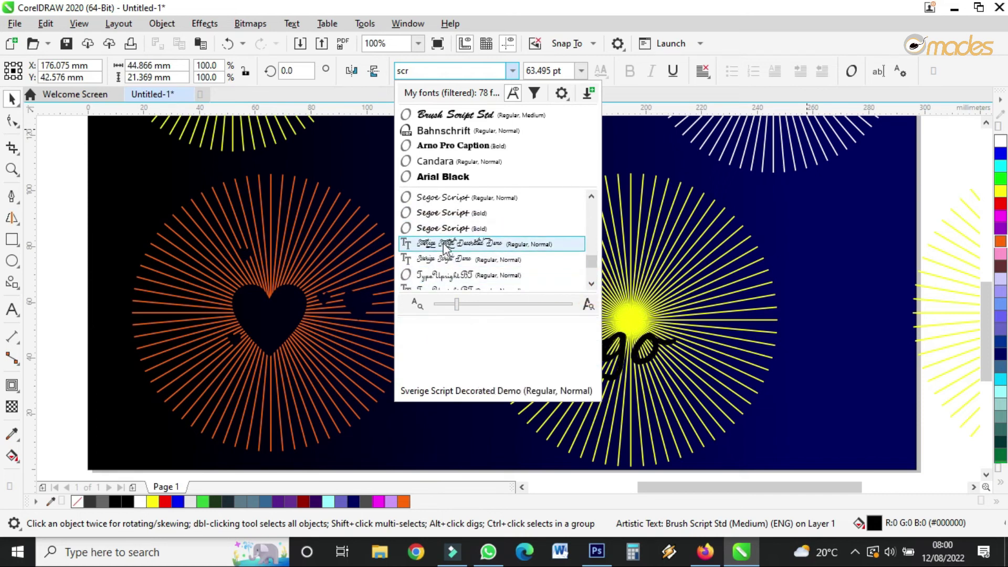
Set the Logo text on the yellow burst in Arno Pro Caption, bold italic.
click(467, 149)
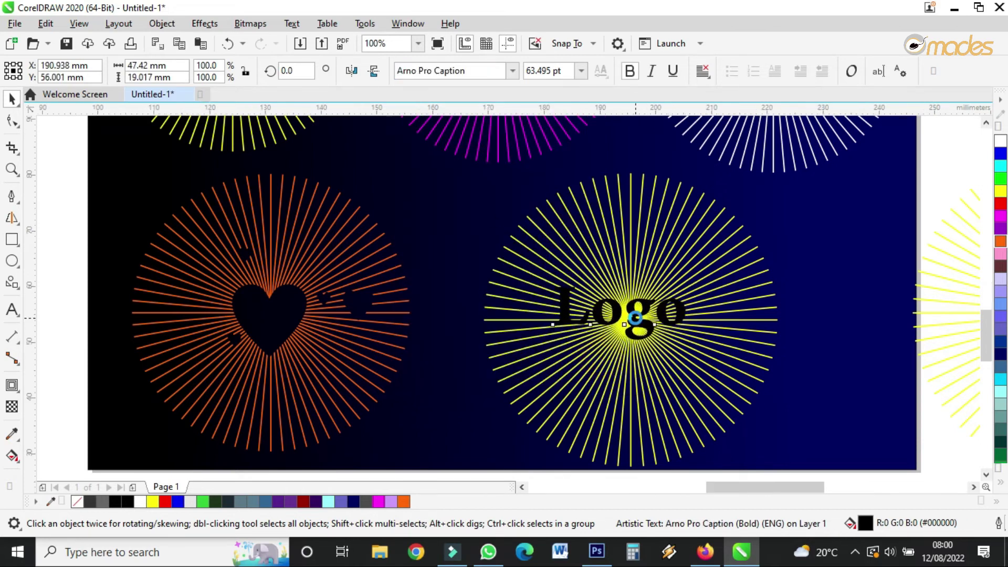
scroll(638, 327, up, 2)
click(649, 70)
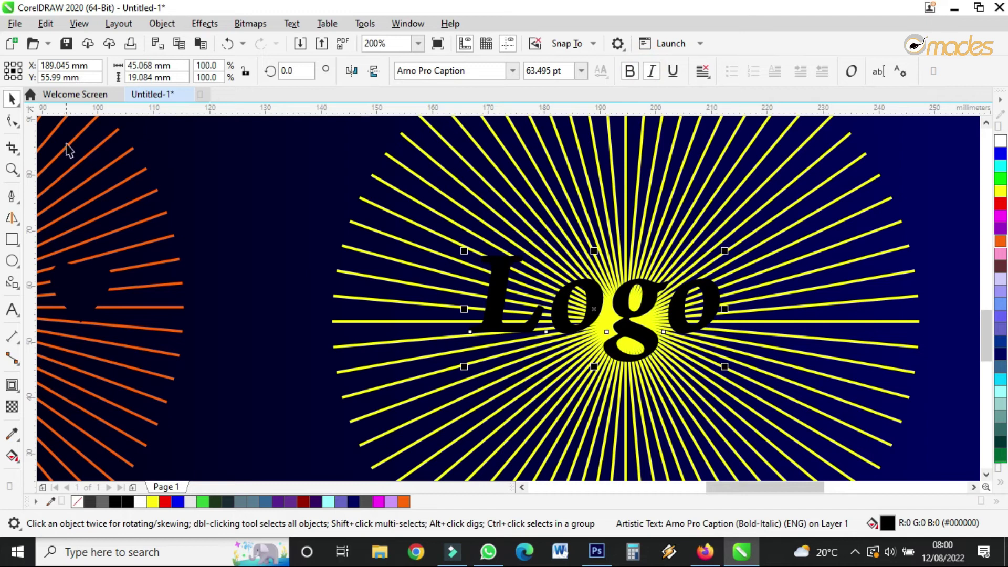
Tighten the letter spacing of the Logo text slightly with the Shape tool.
click(12, 121)
drag(726, 369, 709, 368)
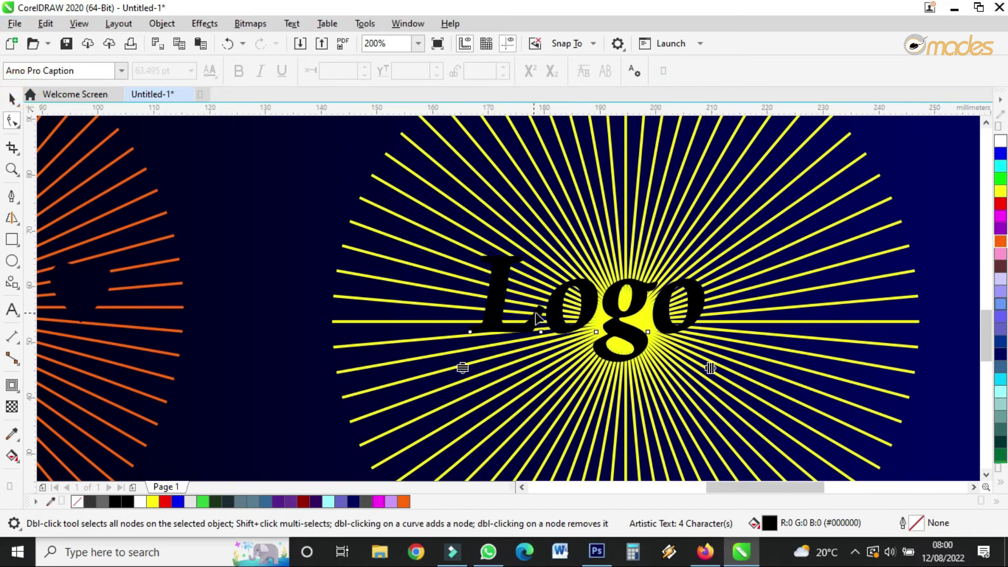
click(11, 98)
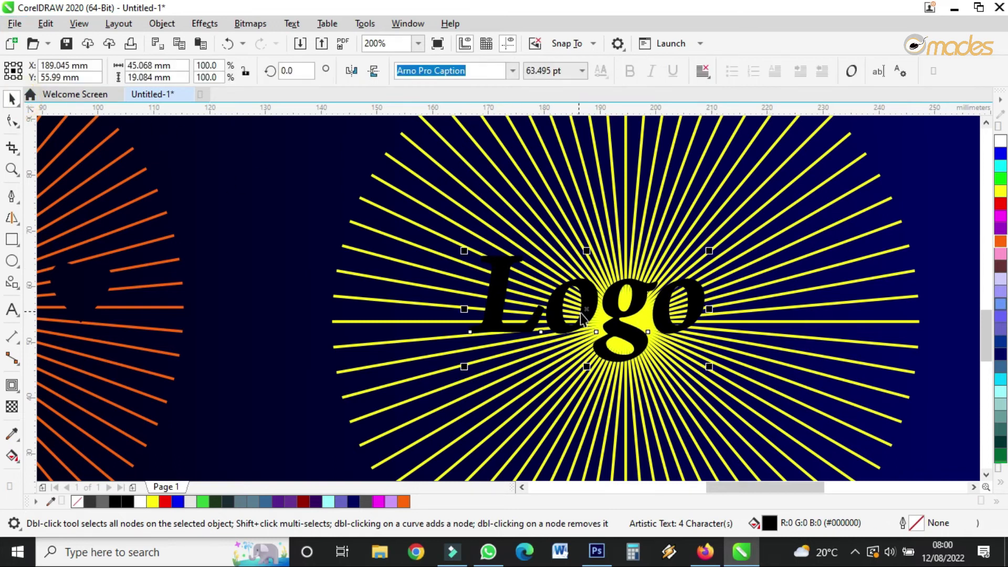
Shrink the Logo text to about 39 × 18 mm and centre it over the burst, near X 193, Y 55 mm.
drag(619, 314, 646, 321)
drag(738, 259, 730, 263)
scroll(698, 315, up, 2)
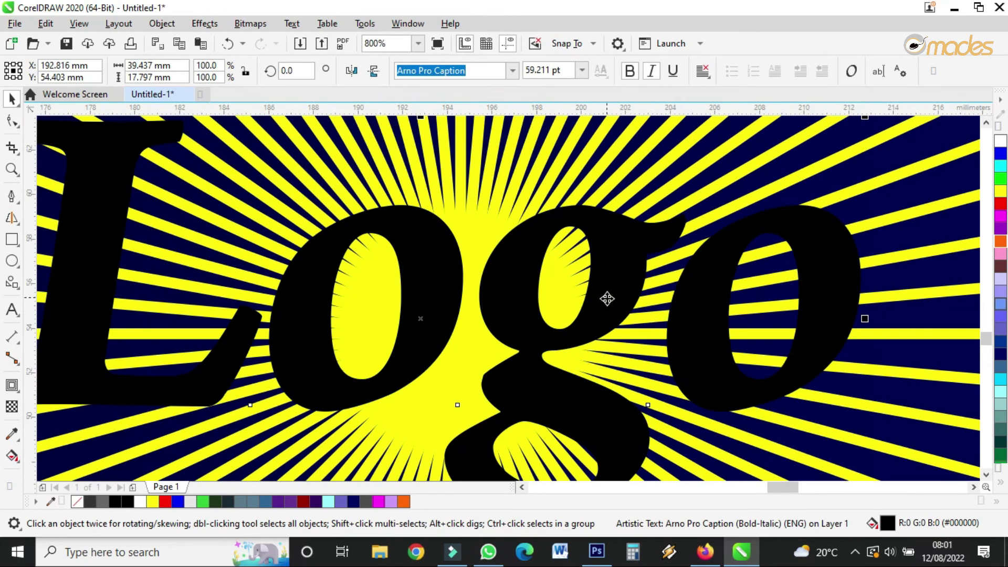
scroll(603, 291, up, 1)
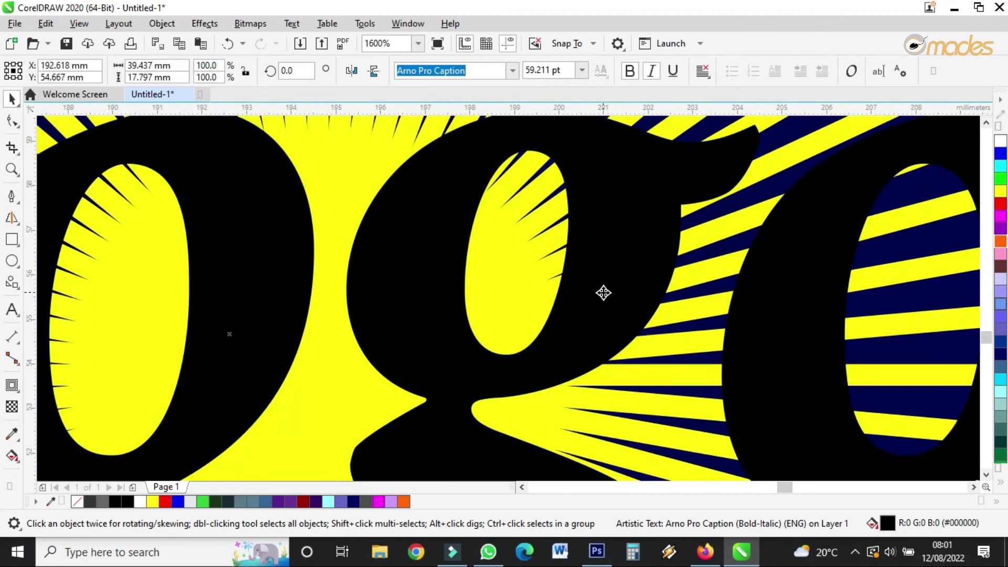
scroll(603, 293, down, 2)
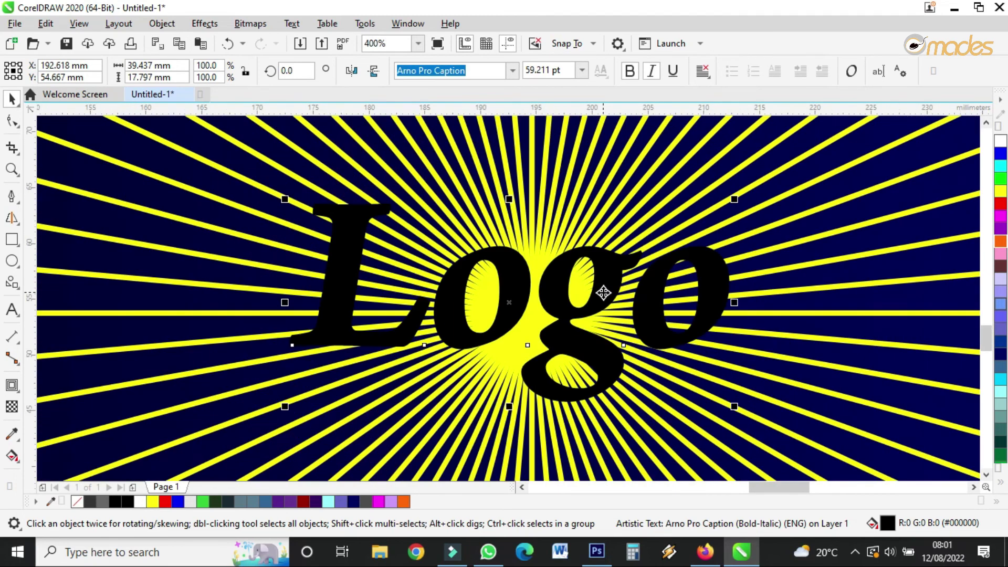
Trim the Logo text out of the yellow burst and delete the leftover black text.
shift+click(783, 202)
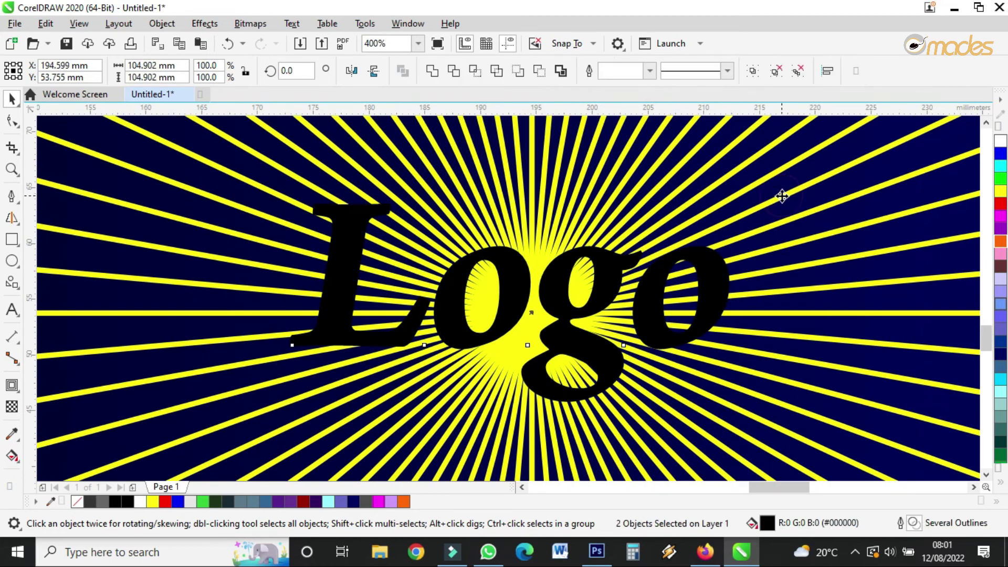
click(458, 76)
scroll(556, 270, down, 2)
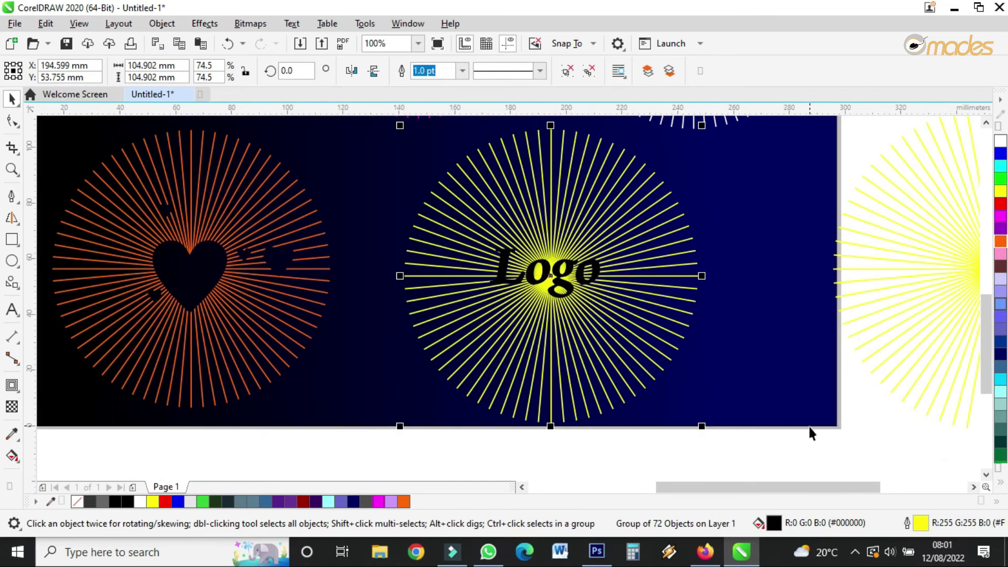
click(810, 457)
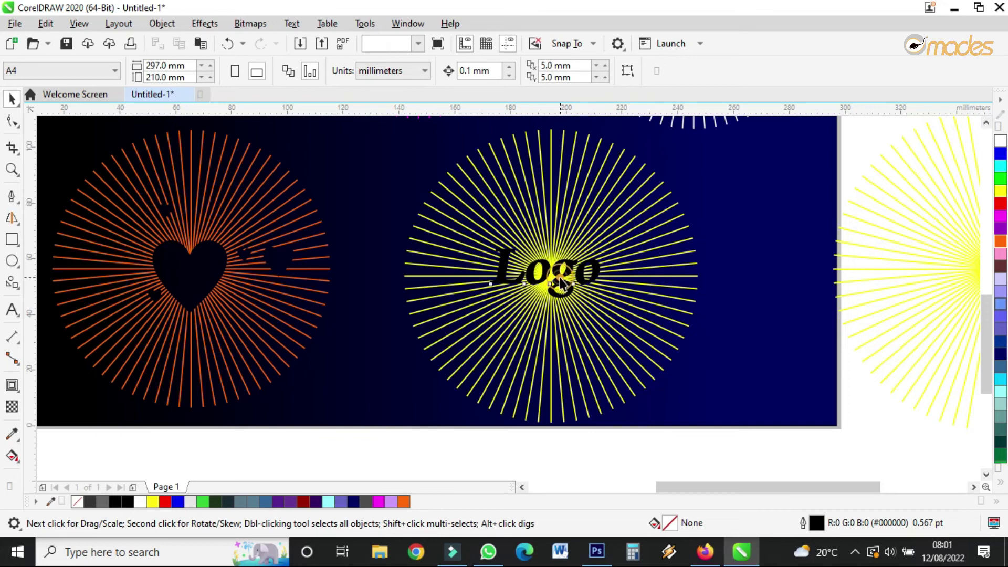
drag(561, 283, 366, 409)
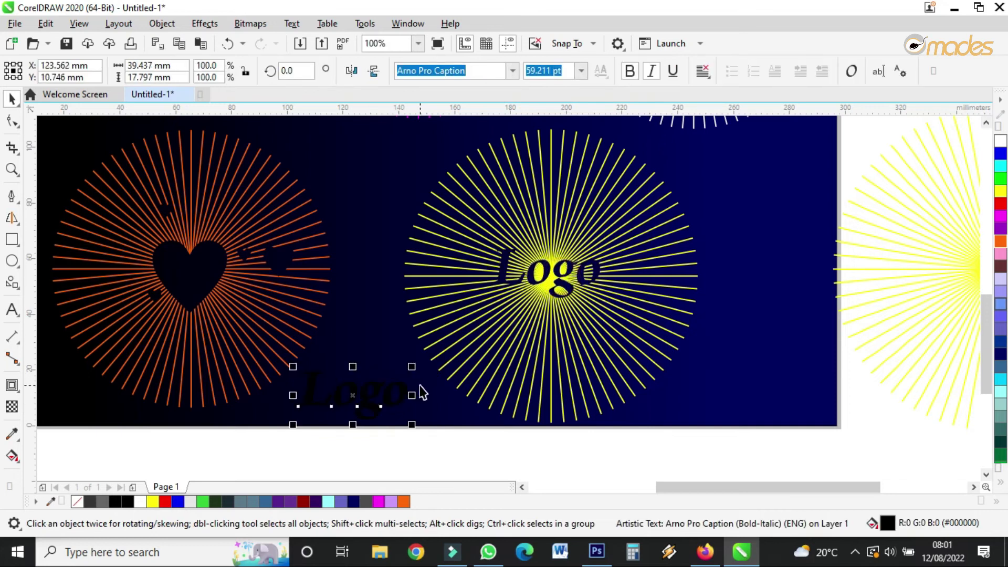
key(Delete)
Examine the Logo lettering cut out of the yellow rays up close and at page scale.
scroll(568, 283, up, 2)
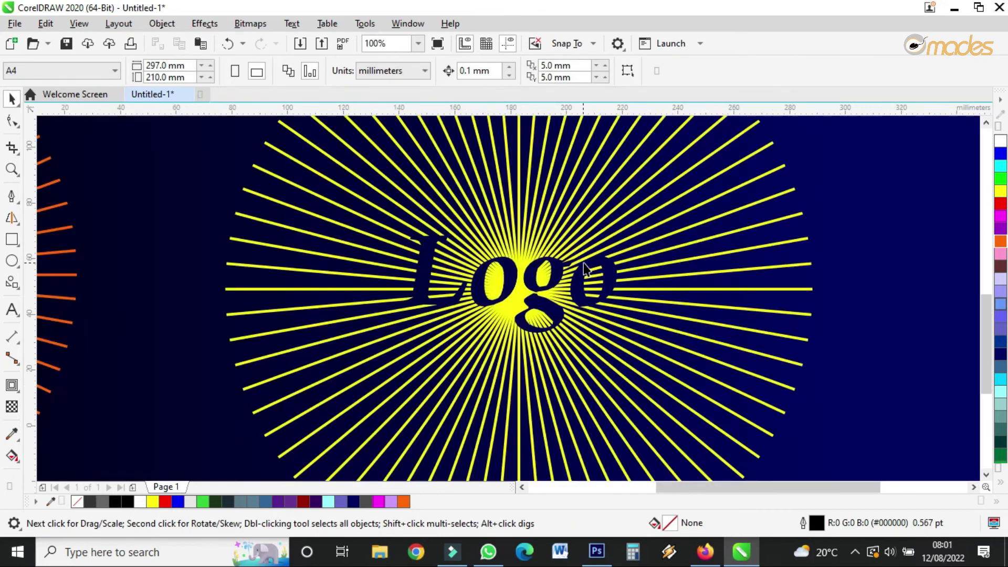
scroll(582, 272, up, 1)
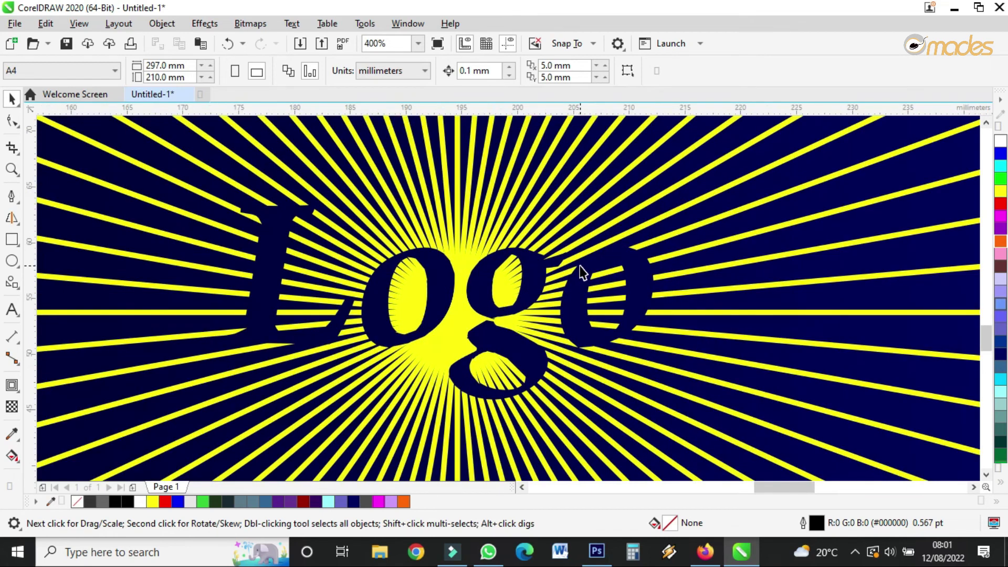
scroll(582, 272, down, 3)
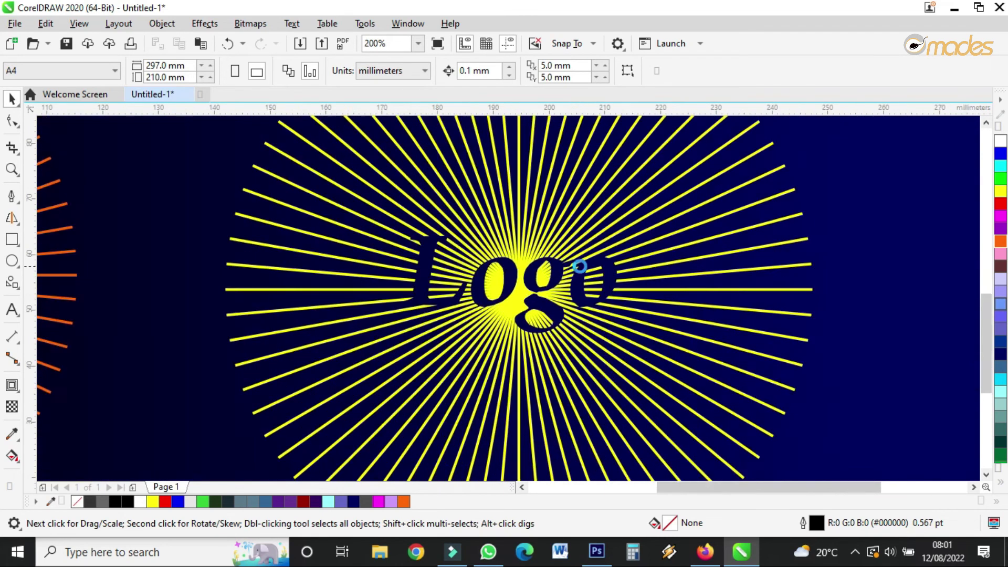
scroll(582, 272, up, 2)
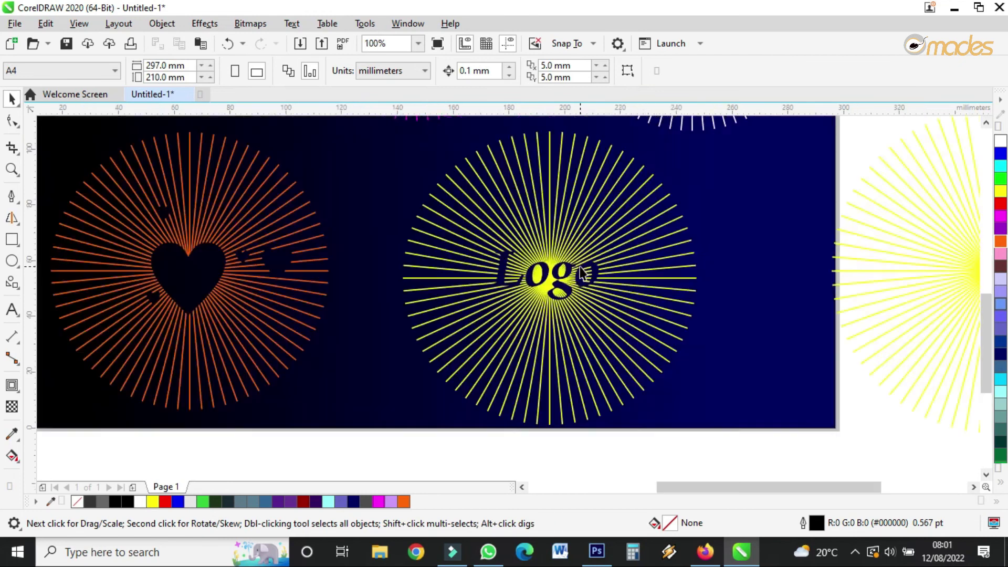
scroll(582, 272, down, 1)
scroll(581, 272, up, 1)
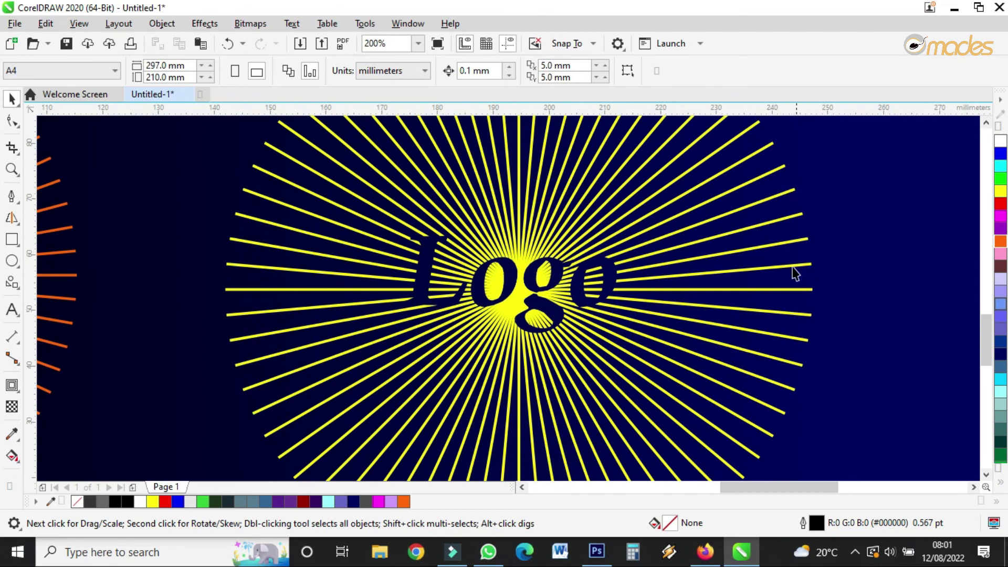
scroll(622, 344, down, 1)
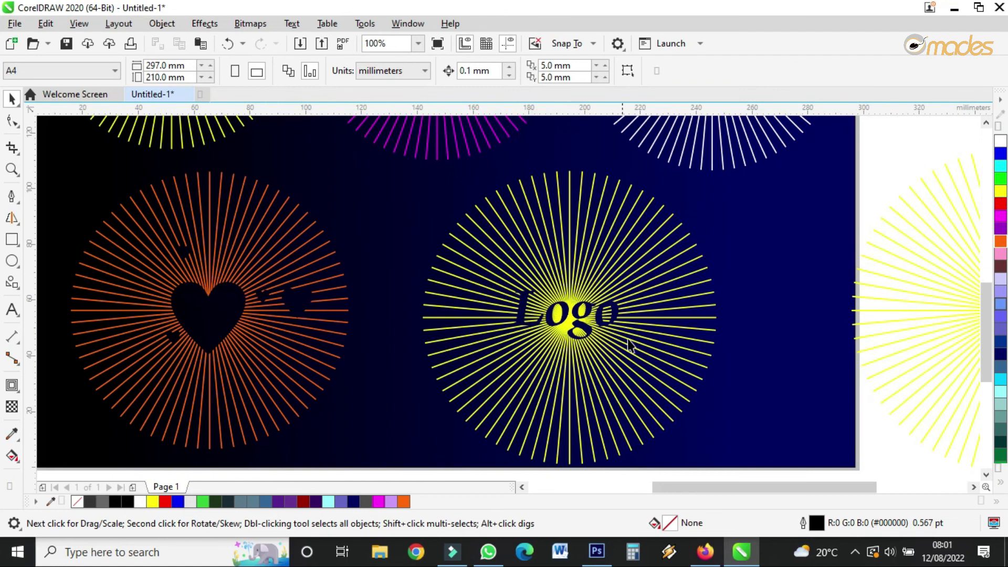
Delete the spare yellow burst lying beside the page.
click(945, 309)
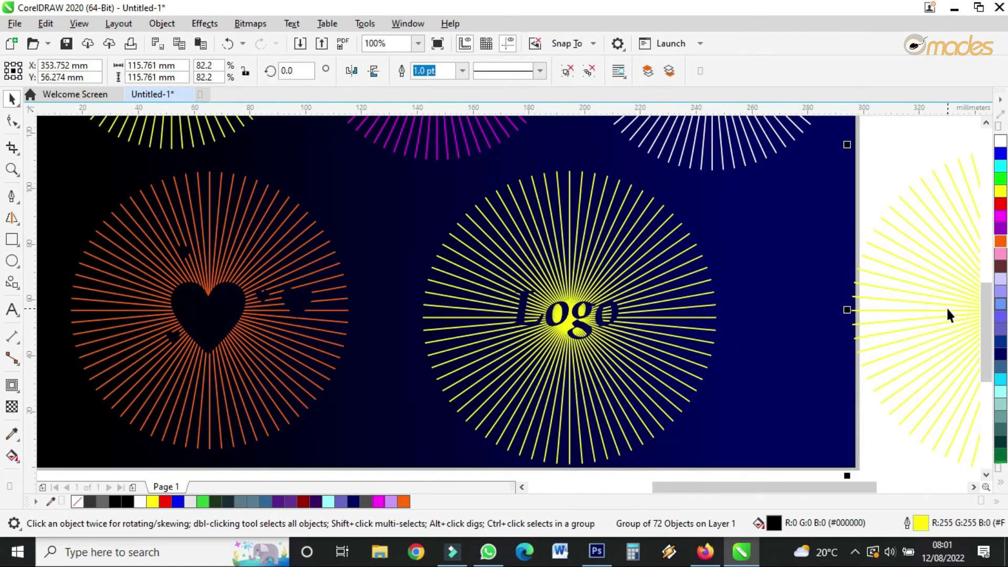
key(Delete)
scroll(634, 375, down, 1)
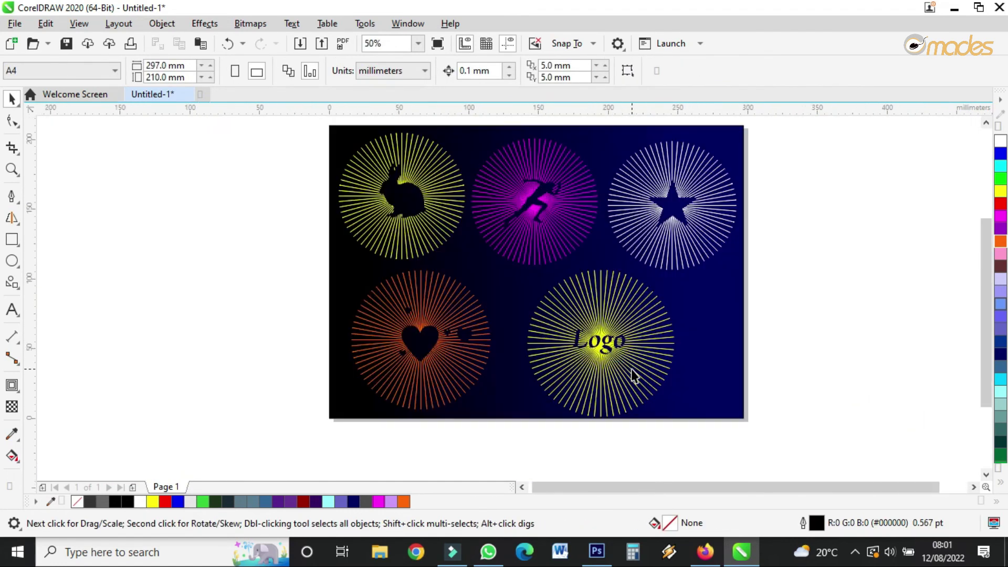
Frame the whole page with all five burst designs and show it in full-screen preview.
click(12, 169)
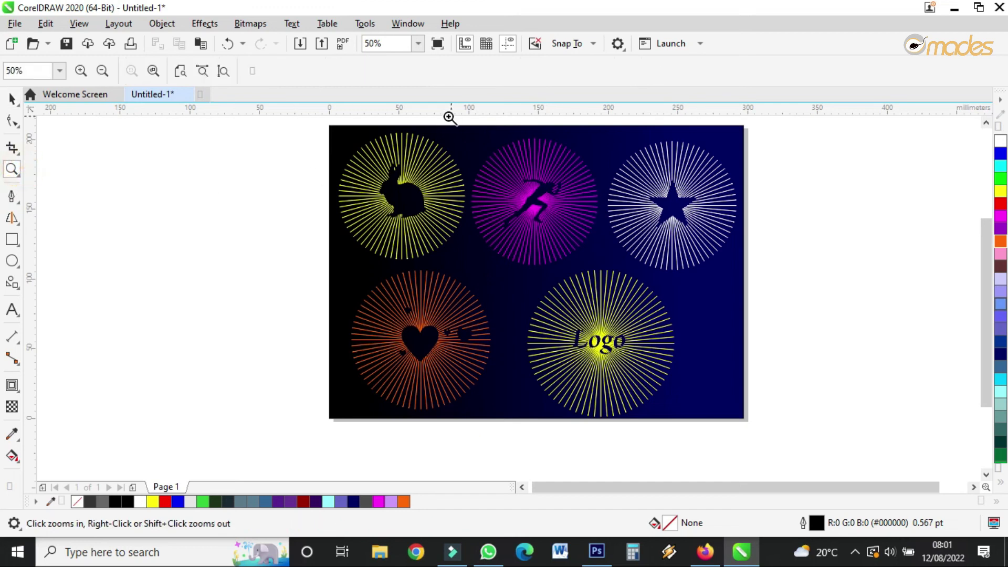
click(986, 122)
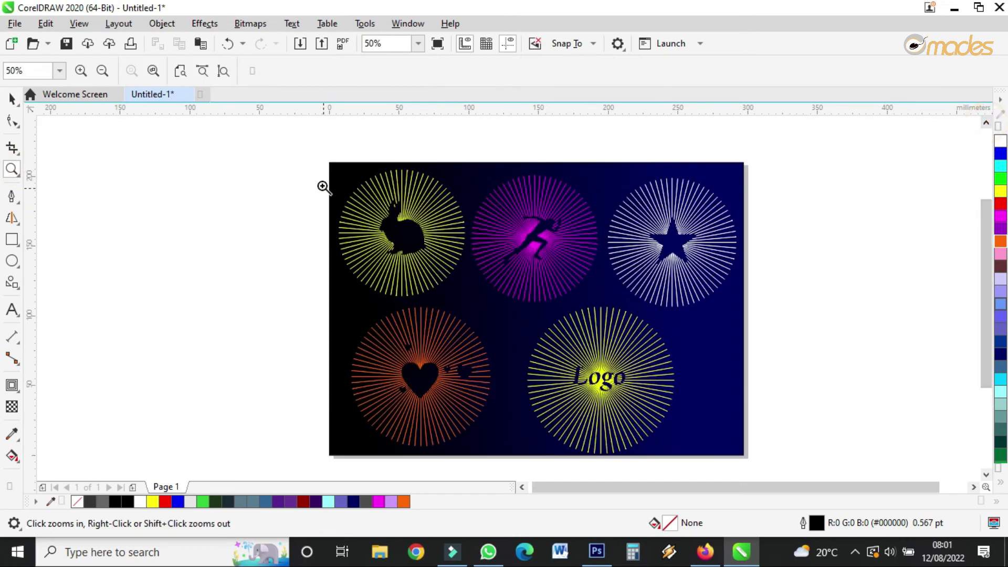
drag(323, 157, 760, 461)
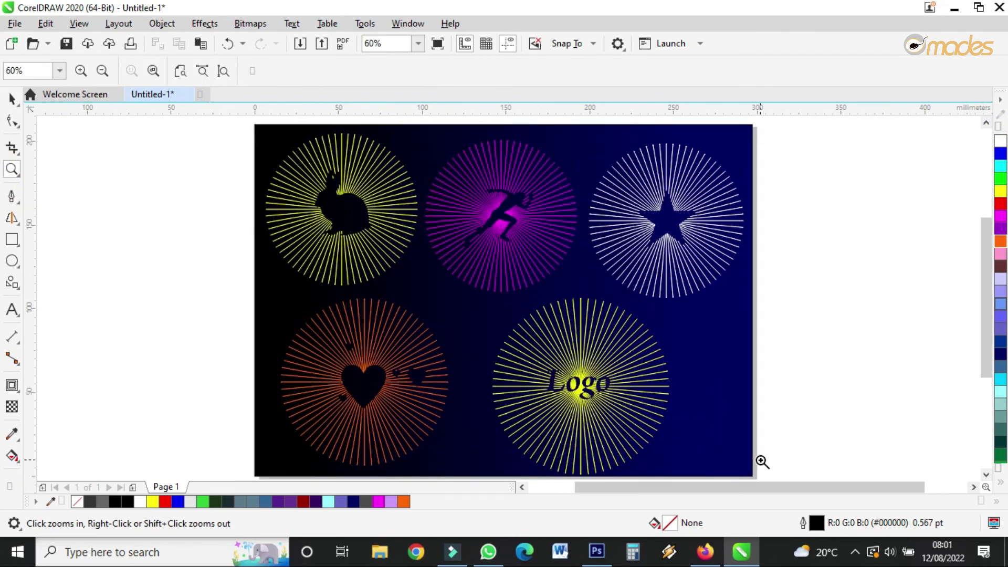
click(438, 43)
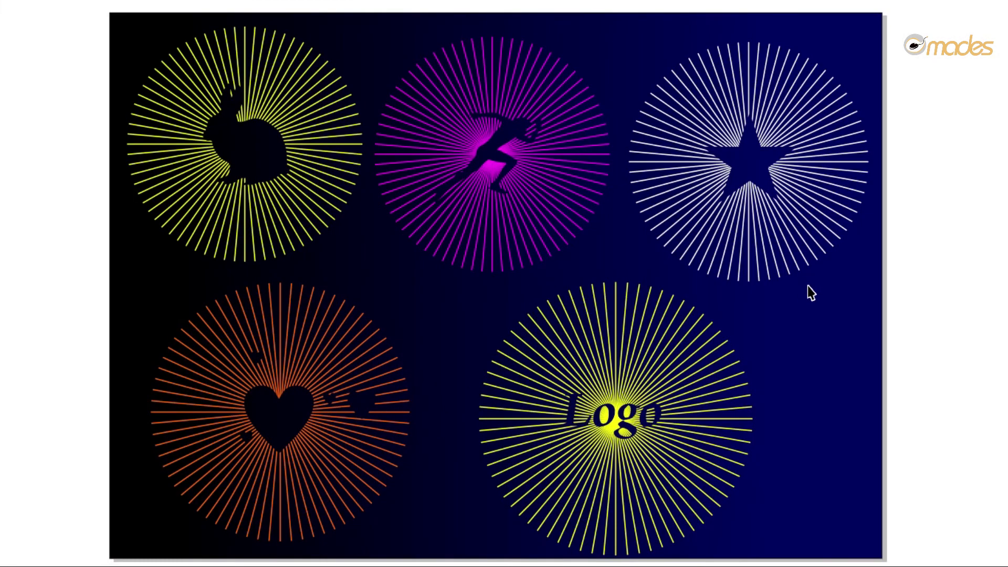